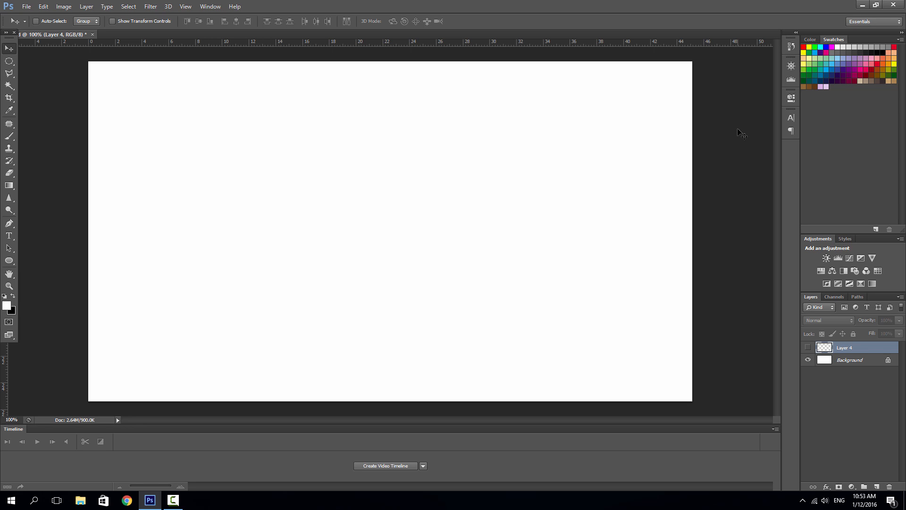
# Open the Imagery folder in File Explorer and view the finished thumbnail edgy.png.
pyautogui.click(80, 501)
pyautogui.click(415, 213)
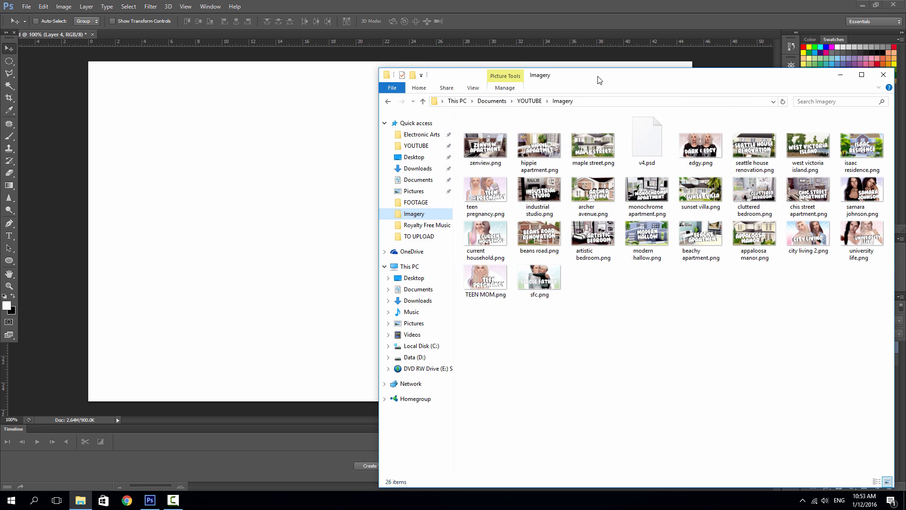
pyautogui.moveTo(599, 77); pyautogui.dragTo(437, 71)
pyautogui.doubleClick(546, 144)
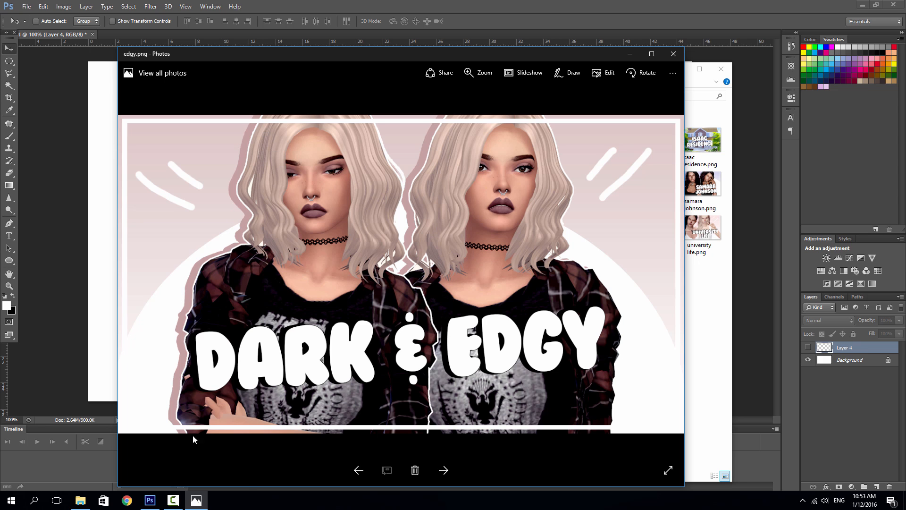
pyautogui.click(673, 54)
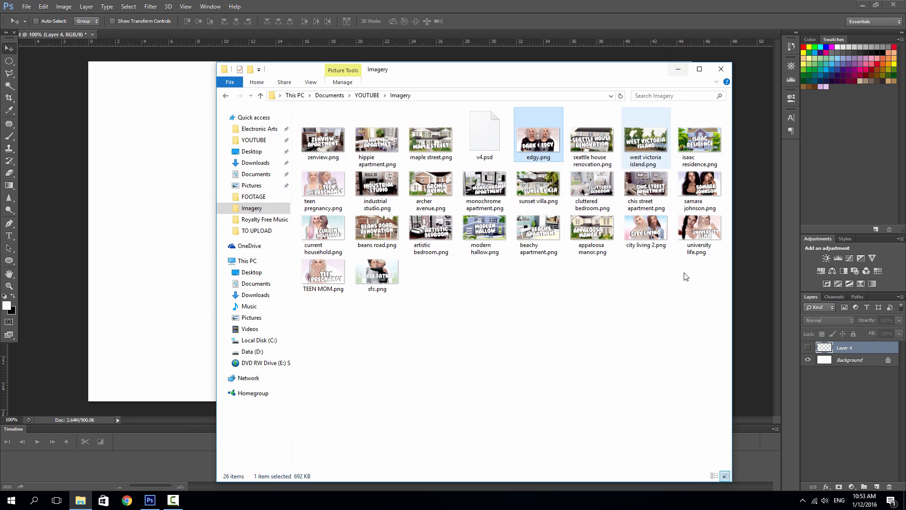
# View city living 2.png, the black-haired character thumbnail and teen pregnancy.png, and close the Imagery folder.
pyautogui.doubleClick(646, 231)
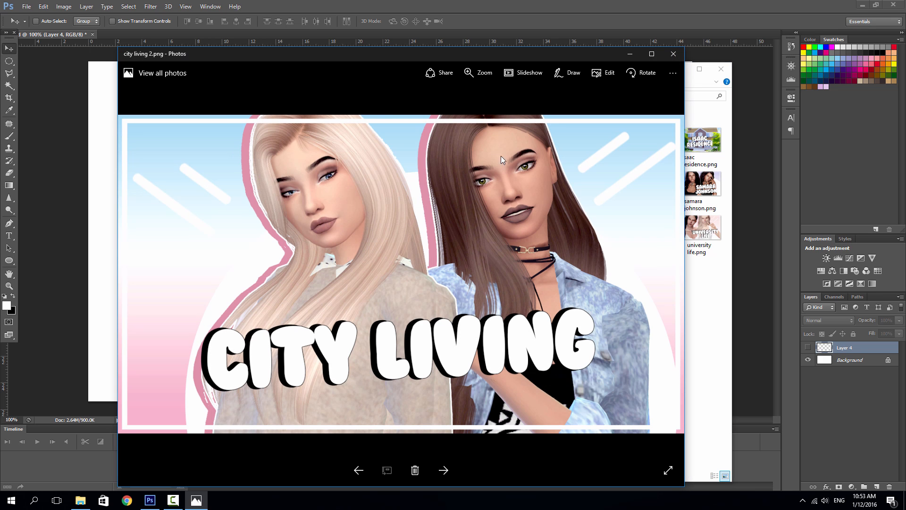
pyautogui.click(674, 54)
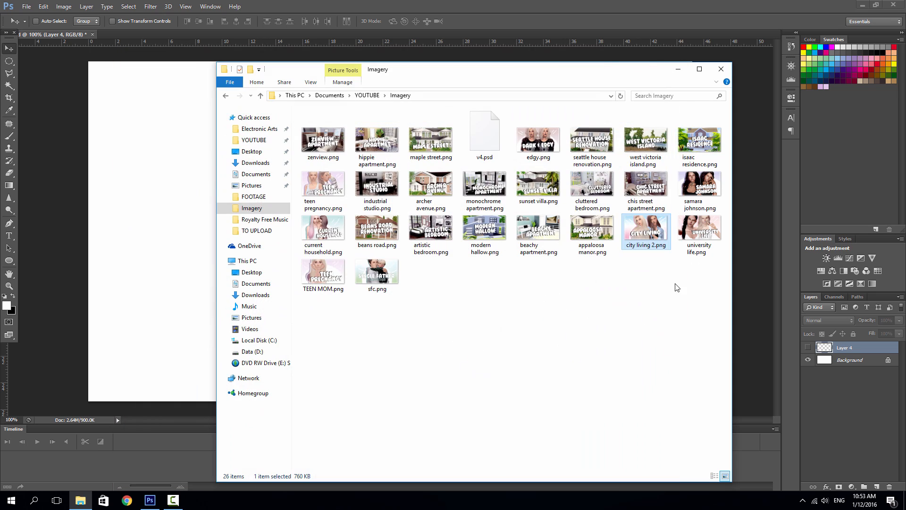
pyautogui.click(700, 189)
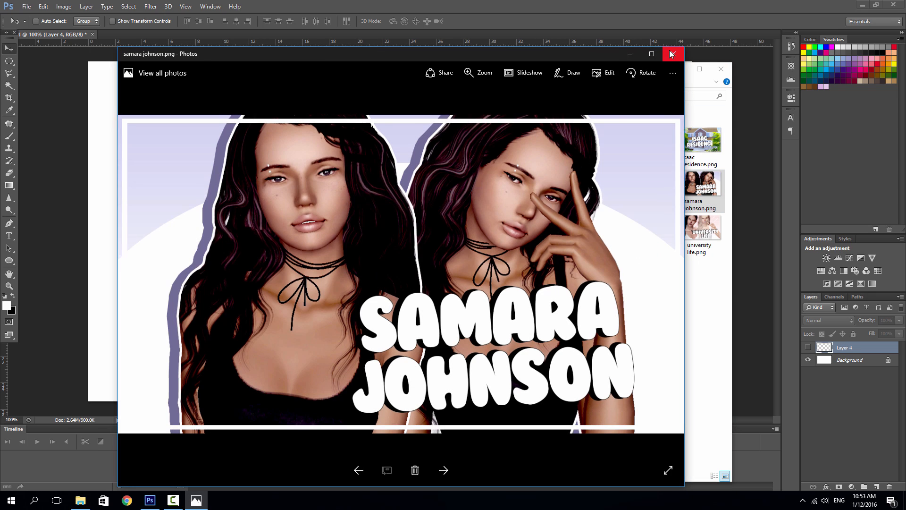
pyautogui.click(678, 54)
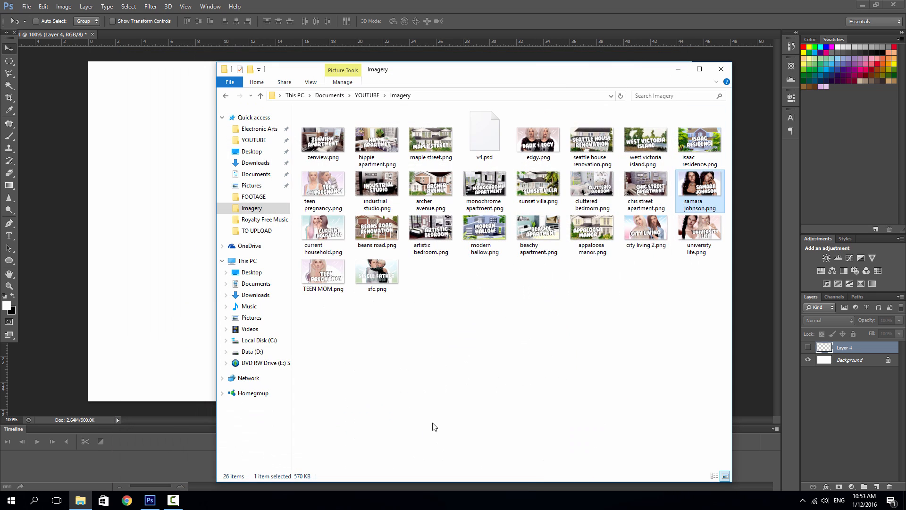
pyautogui.click(323, 189)
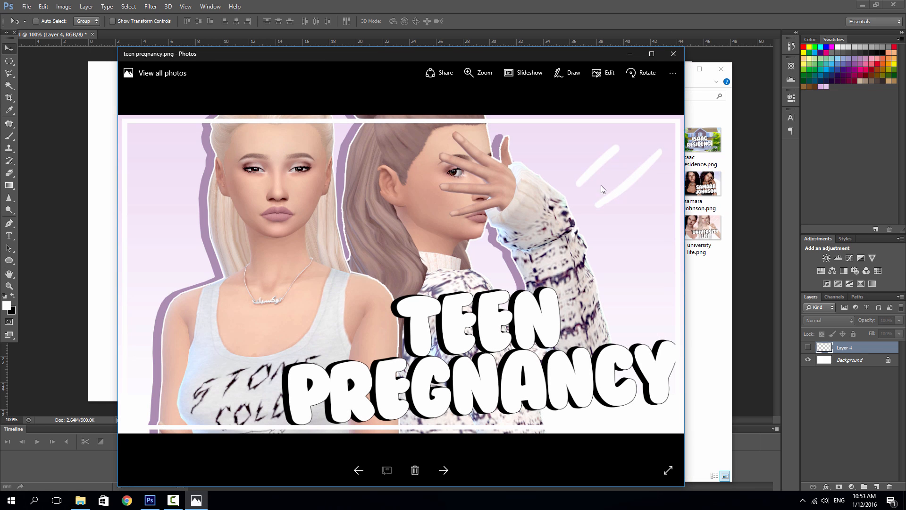
pyautogui.click(673, 54)
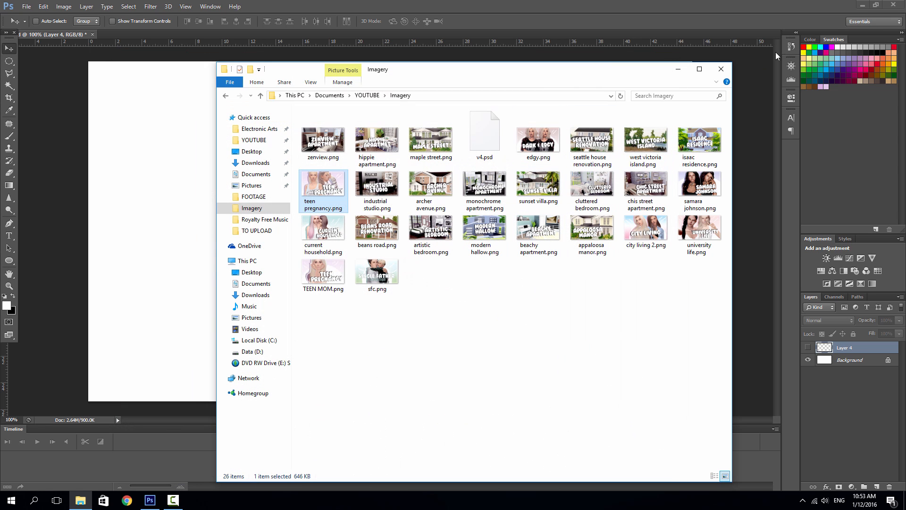
pyautogui.click(726, 72)
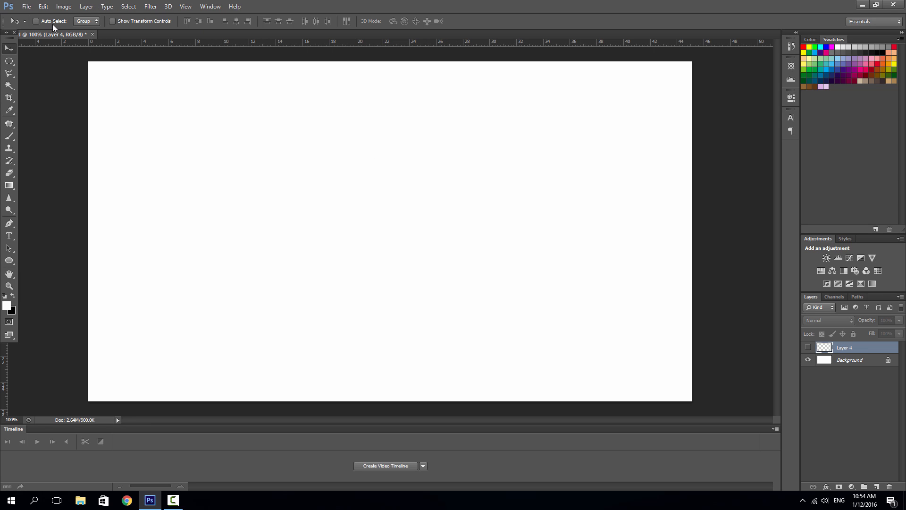
# Check the document's pixel dimensions in the Image Size settings without changing them.
pyautogui.click(61, 10)
pyautogui.click(95, 74)
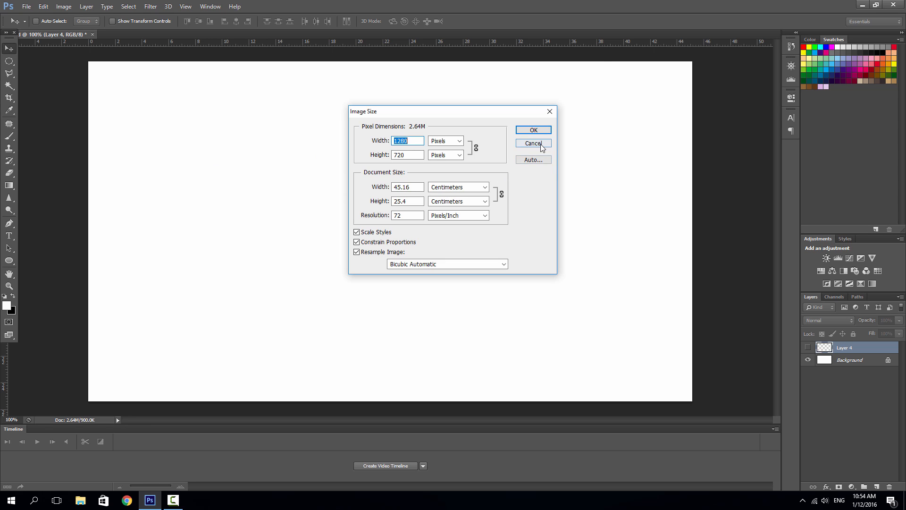
pyautogui.click(533, 144)
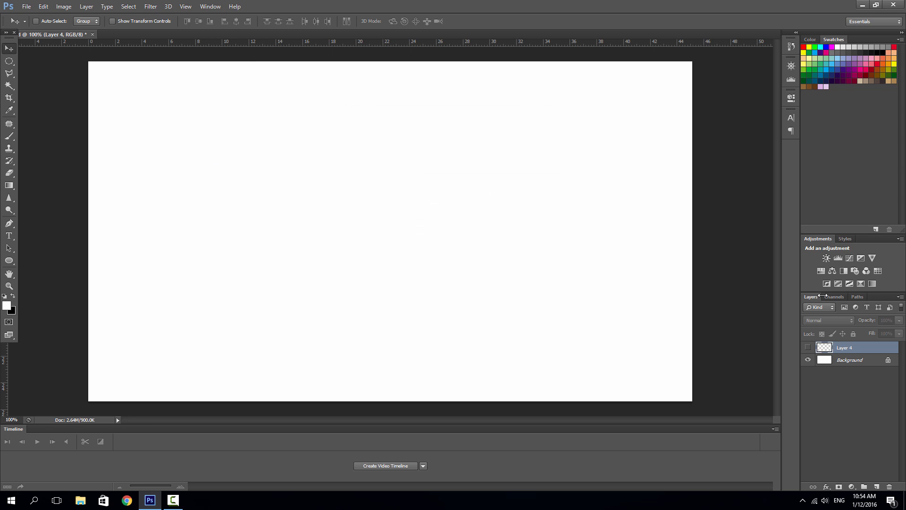
# Hide the Background layer and show Layer 4 with the white border frame.
pyautogui.click(809, 361)
pyautogui.click(808, 347)
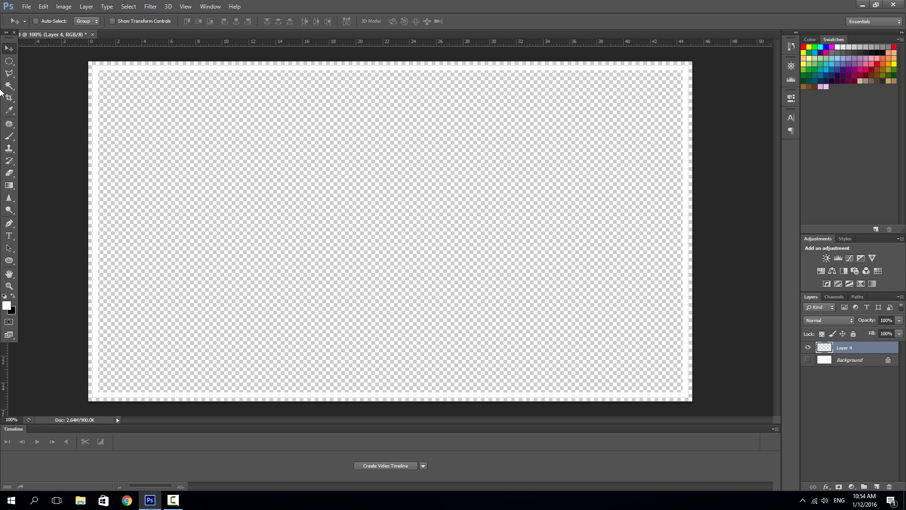
# Outline the white frame's outer edge with a rectangular marquee selection and deselect it.
pyautogui.click(9, 60)
pyautogui.click(46, 61)
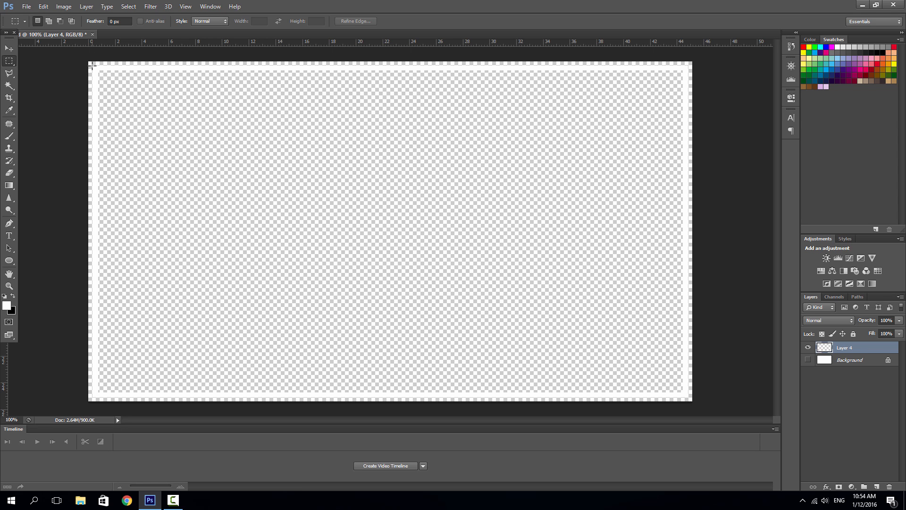
pyautogui.moveTo(92, 65); pyautogui.dragTo(690, 398)
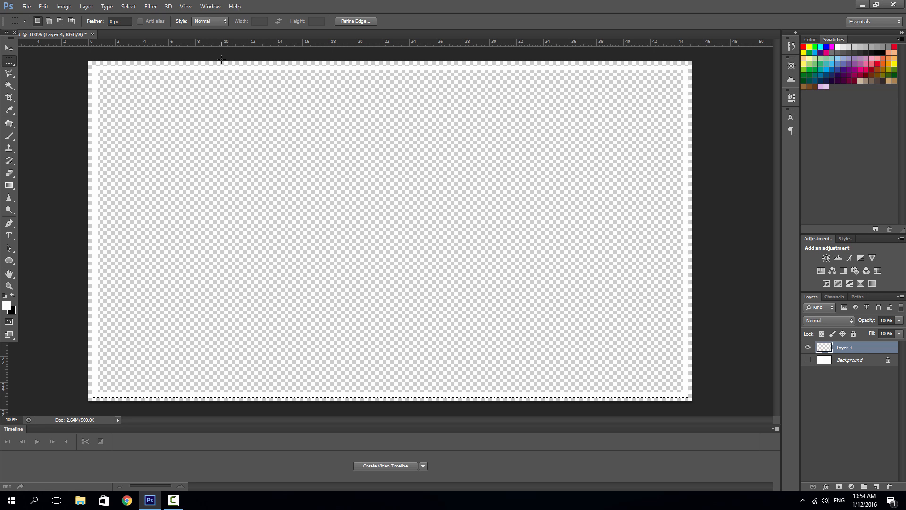
pyautogui.press('shift')
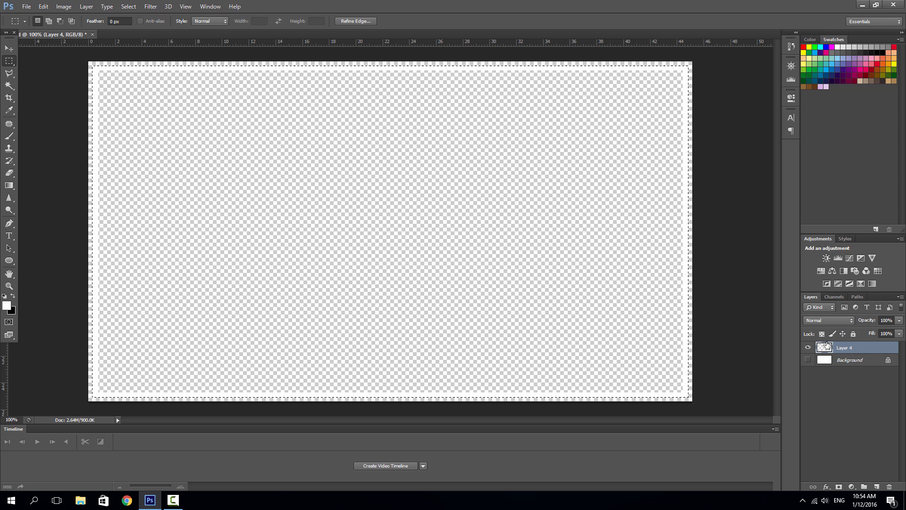
pyautogui.click(129, 6)
pyautogui.click(142, 25)
# Show the Background layer again and browse for a file to open in Electronic Arts > The Sims 4 > Screenshots.
pyautogui.click(809, 360)
pyautogui.click(26, 6)
pyautogui.click(47, 23)
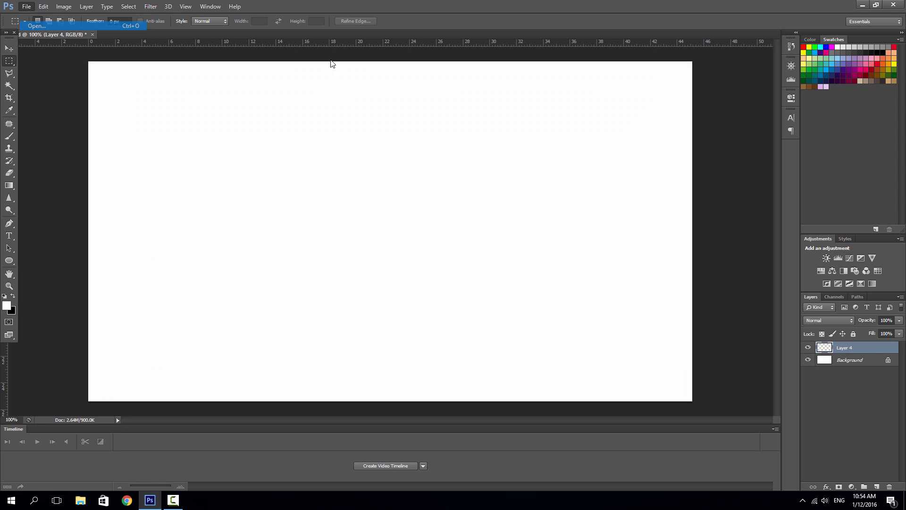
pyautogui.click(348, 200)
pyautogui.doubleClick(500, 144)
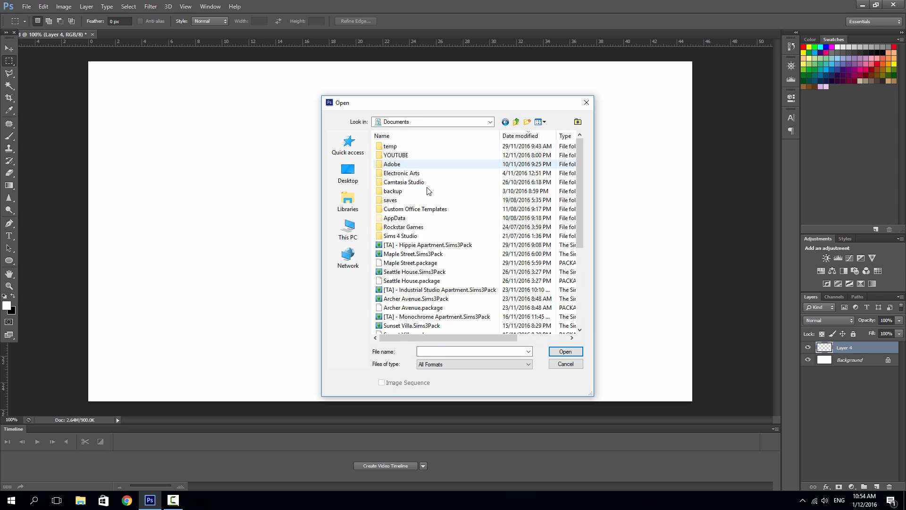
pyautogui.doubleClick(415, 174)
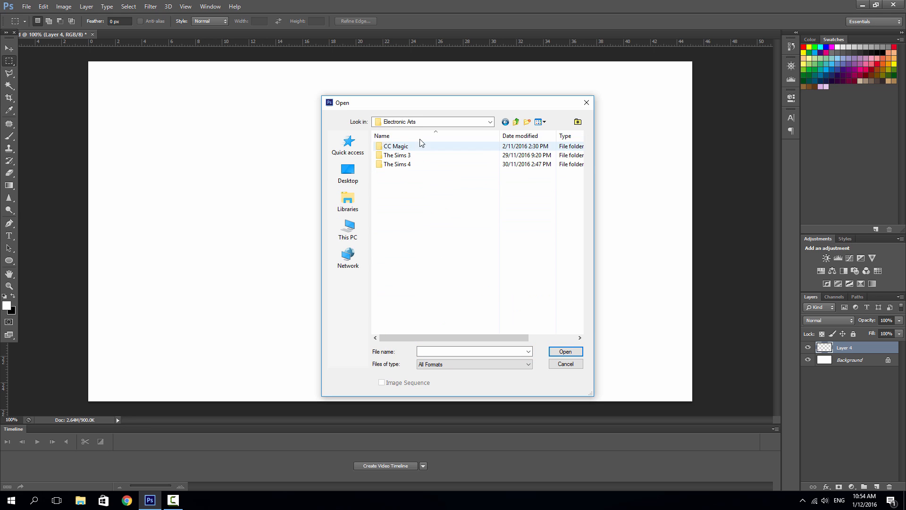
pyautogui.doubleClick(421, 165)
pyautogui.doubleClick(415, 209)
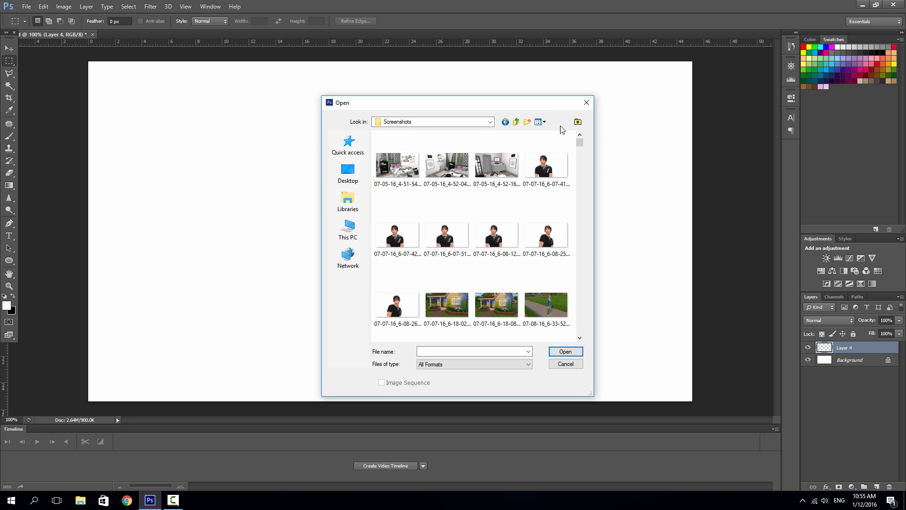
# Look through the Screenshots folder for suitable character pictures on a plain background.
pyautogui.moveTo(579, 143); pyautogui.dragTo(580, 329)
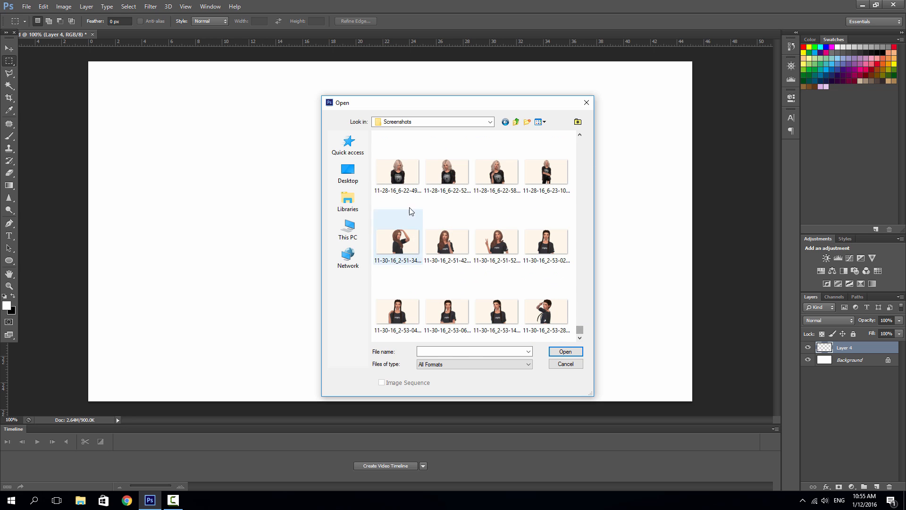
pyautogui.scroll(6, 456, 284)
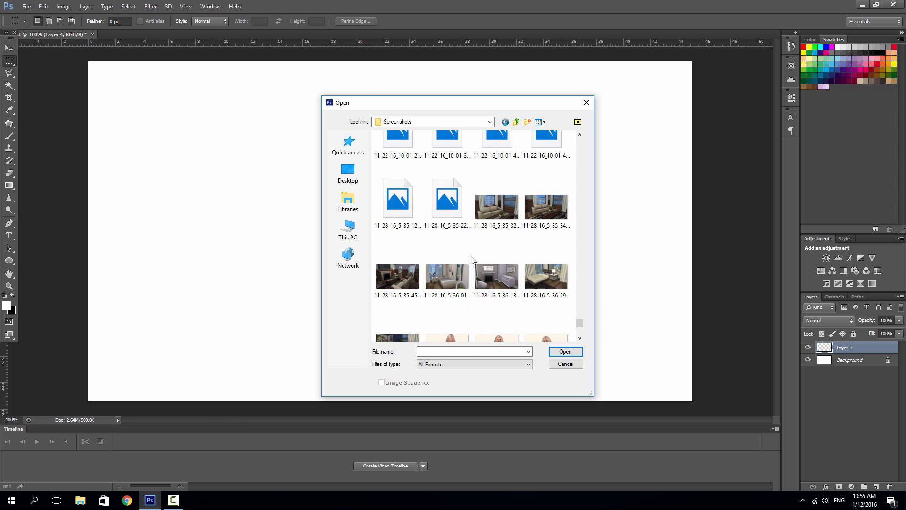
pyautogui.scroll(10, 480, 271)
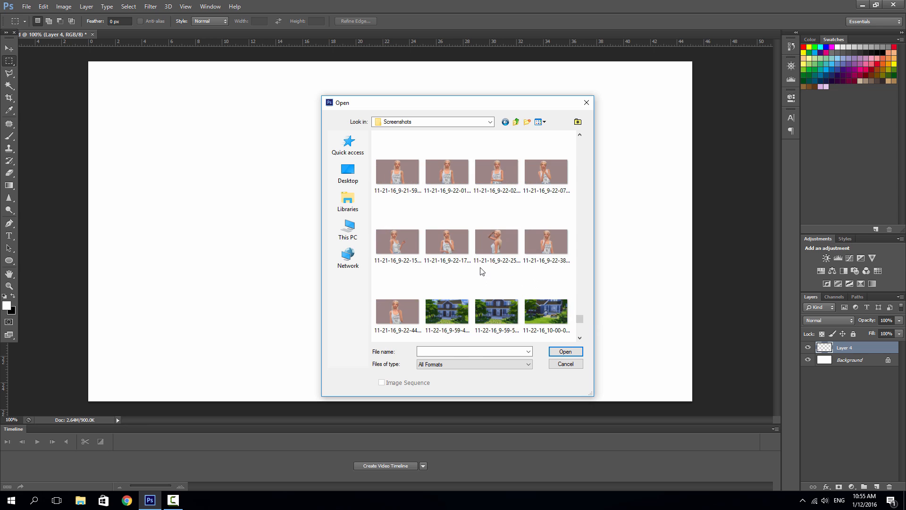
pyautogui.scroll(10, 480, 267)
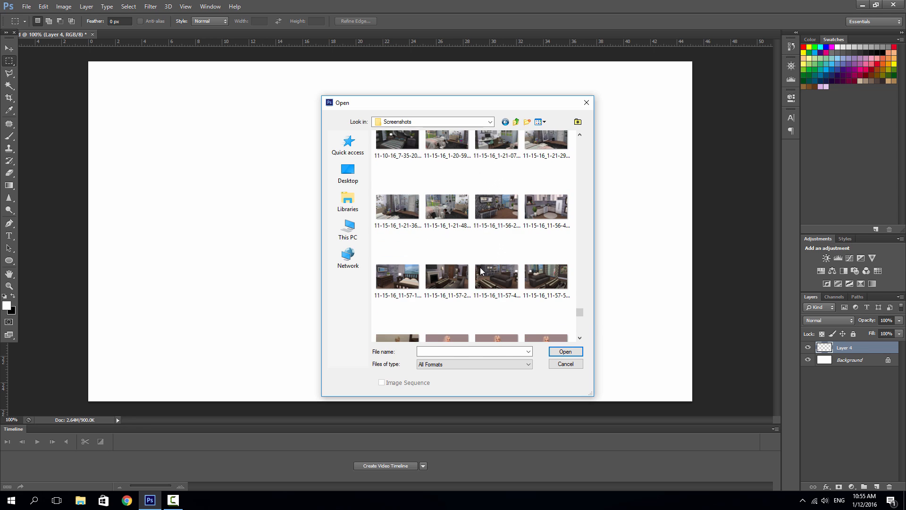
pyautogui.scroll(-5, 480, 270)
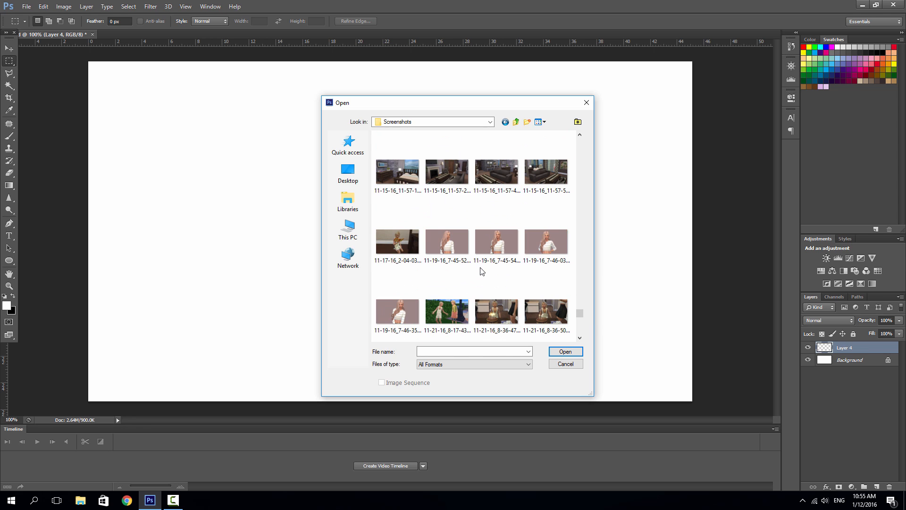
pyautogui.scroll(8, 482, 271)
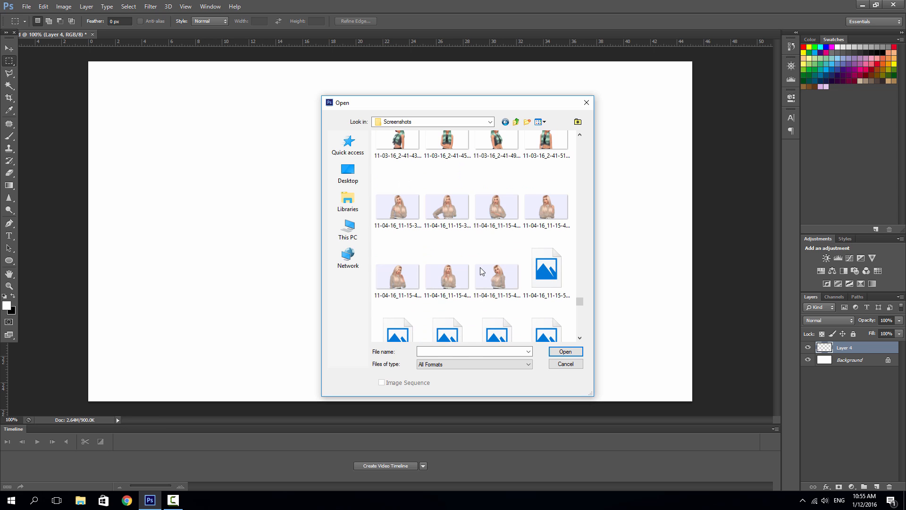
pyautogui.scroll(-4, 482, 271)
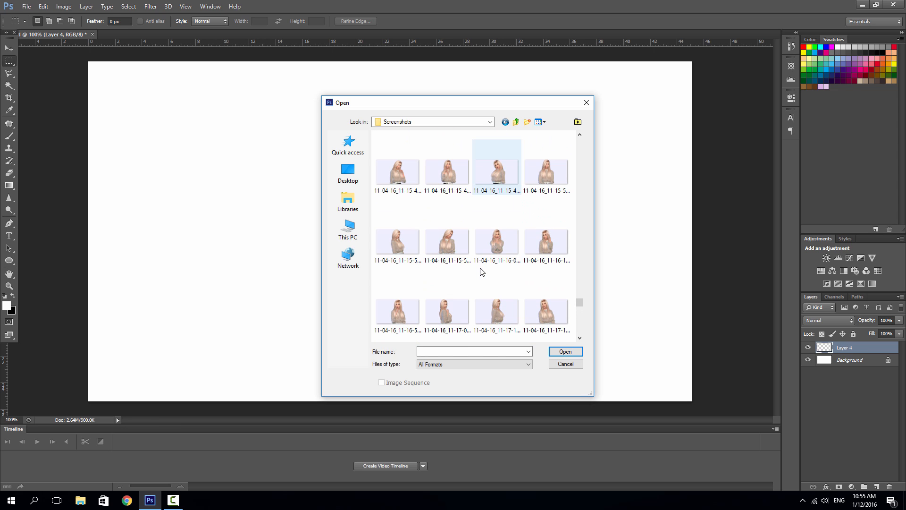
pyautogui.scroll(2, 482, 271)
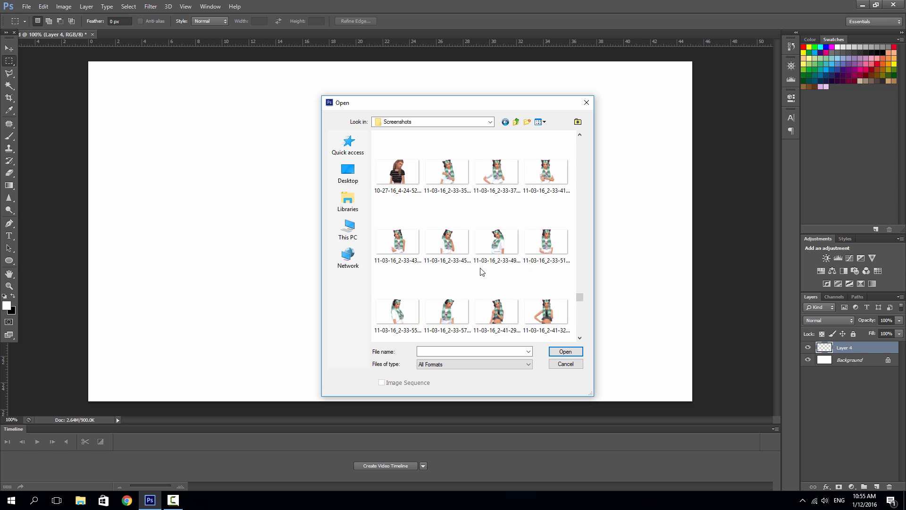
pyautogui.scroll(2, 482, 271)
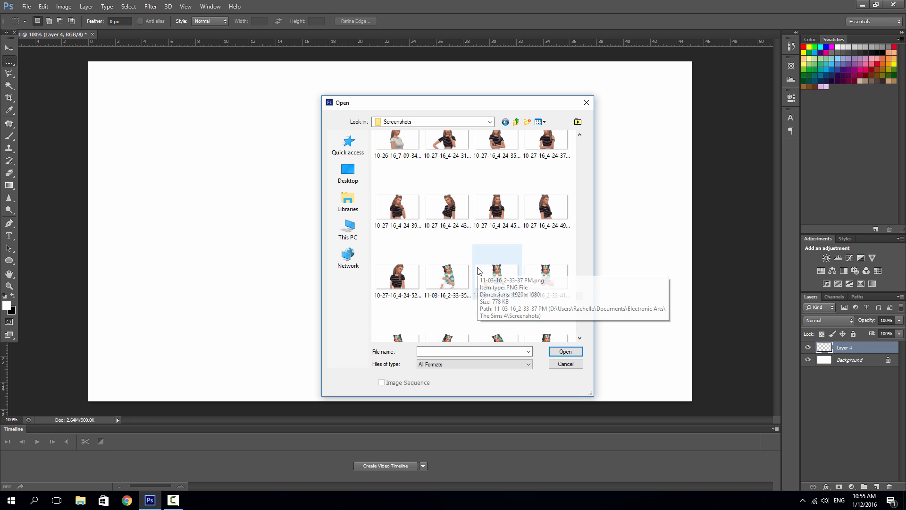
pyautogui.scroll(2, 479, 271)
pyautogui.scroll(-6, 463, 269)
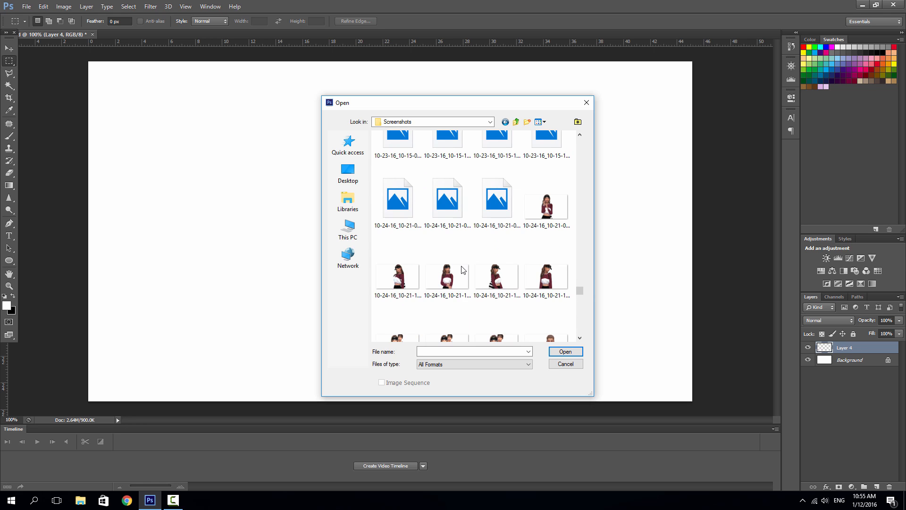
pyautogui.scroll(-5, 463, 269)
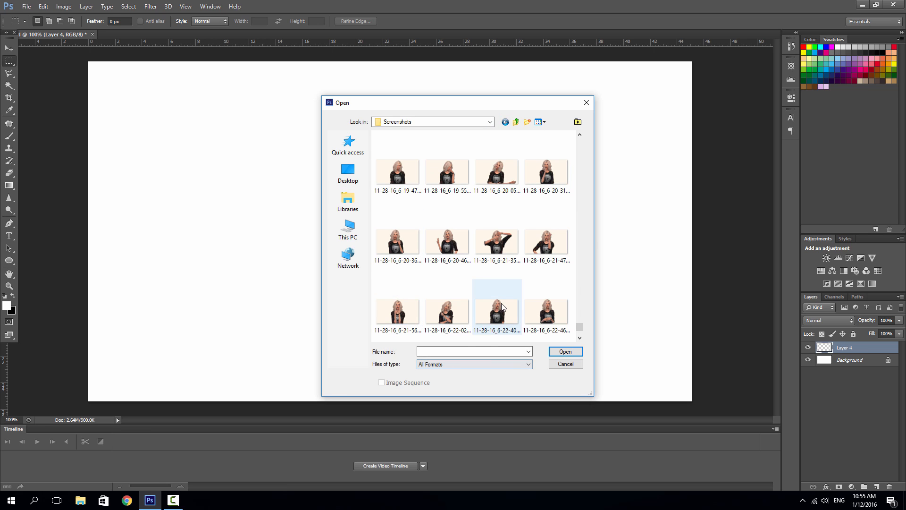
pyautogui.scroll(-1, 503, 308)
pyautogui.scroll(10, 505, 307)
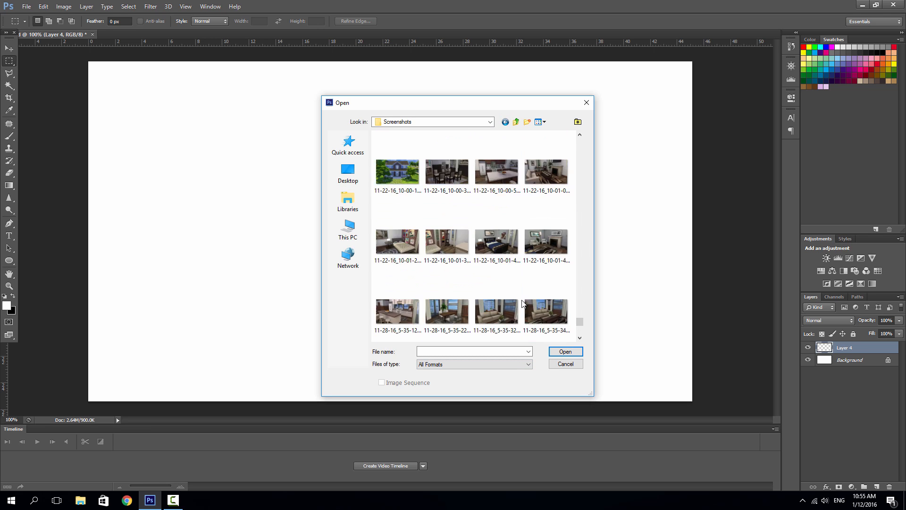
pyautogui.scroll(3, 519, 292)
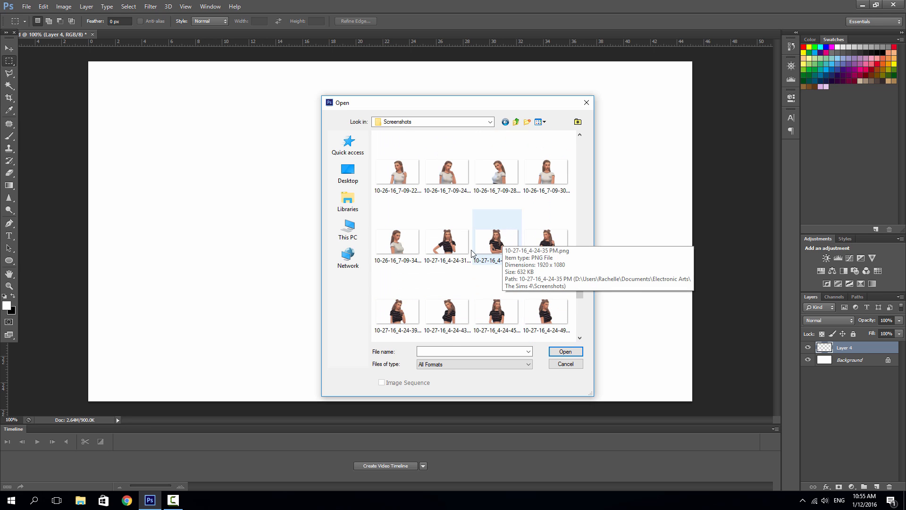
pyautogui.scroll(-2, 504, 241)
pyautogui.scroll(2, 440, 310)
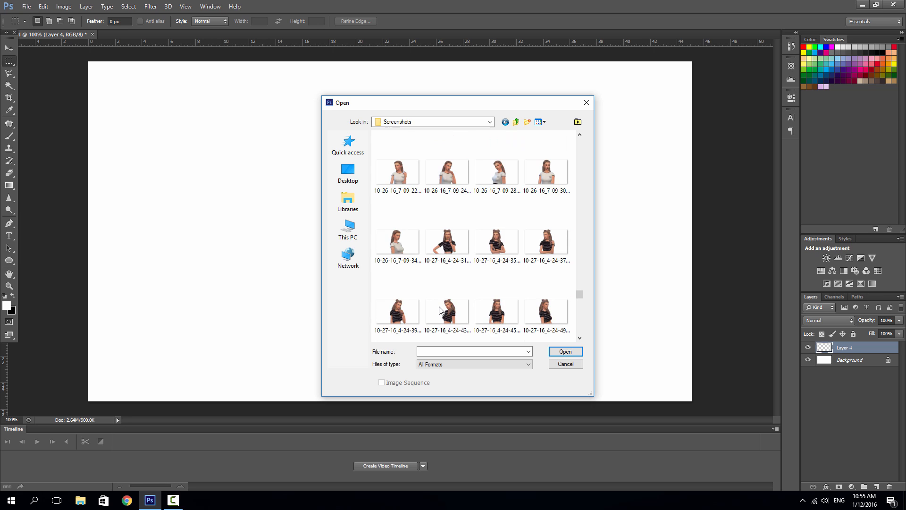
# Open the screenshots 10-27-16_4-24-37 PM.png and 10-27-16_4-24-39 PM.png together.
pyautogui.click(543, 255)
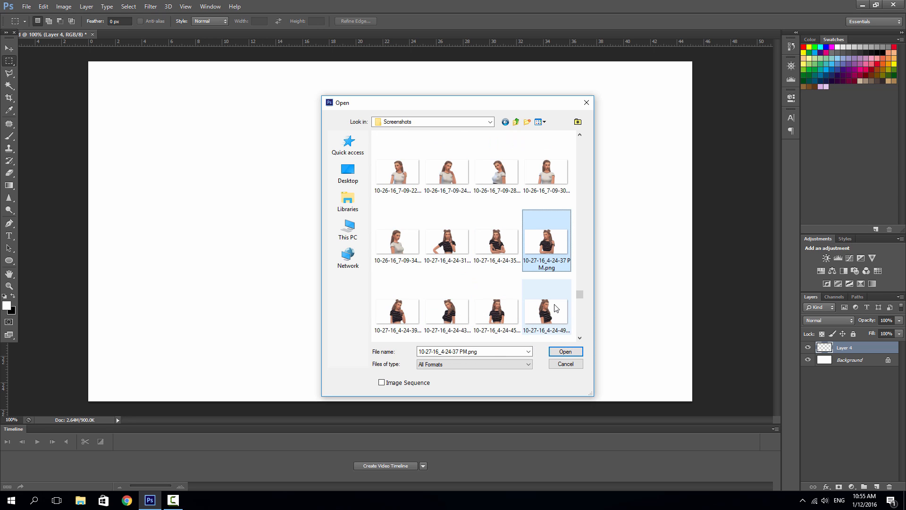
pyautogui.keyDown('ctrl'); pyautogui.click(398, 312); pyautogui.keyUp('ctrl')
pyautogui.click(573, 352)
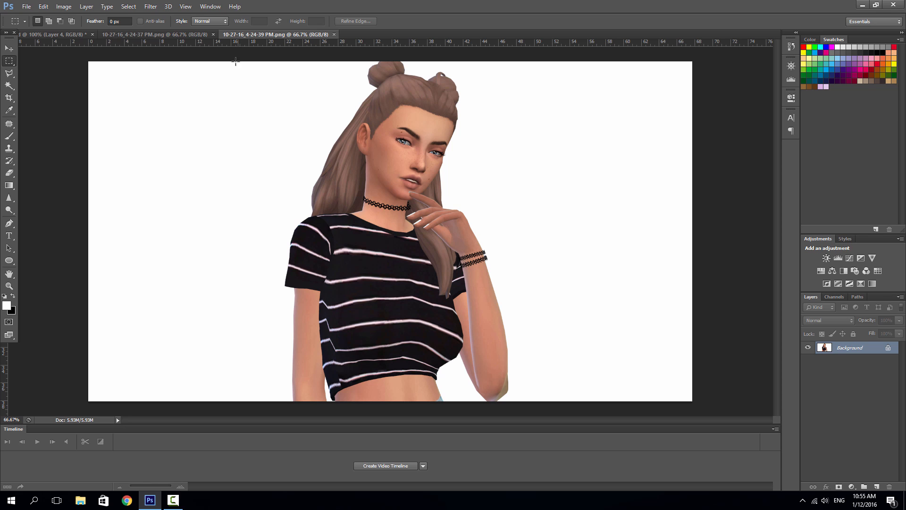
# Compare the two opened character screenshots with the blank thumbnail document, finishing on 10-27-16_4-24-37 PM.png.
pyautogui.click(123, 34)
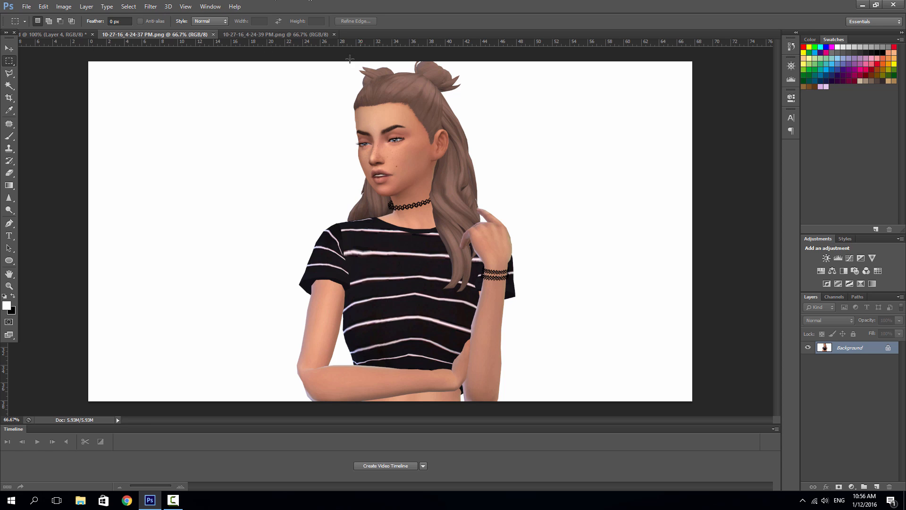
pyautogui.click(75, 34)
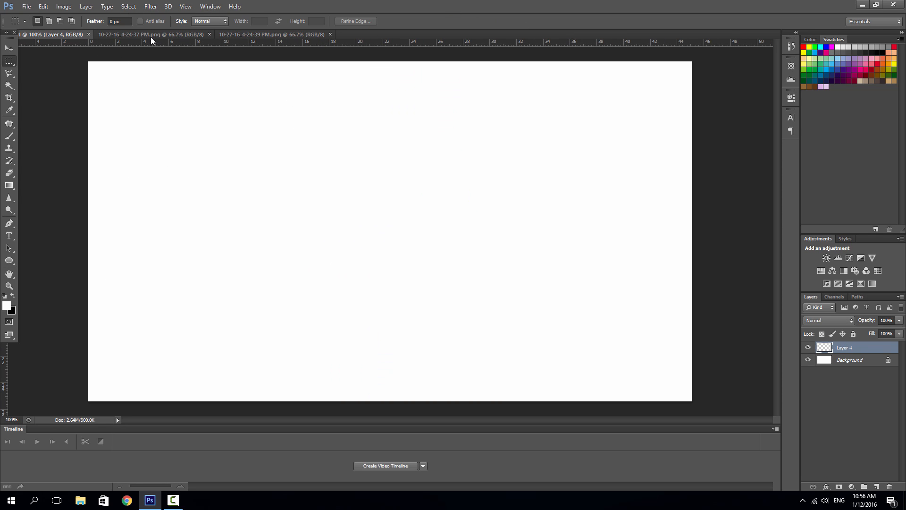
pyautogui.click(151, 33)
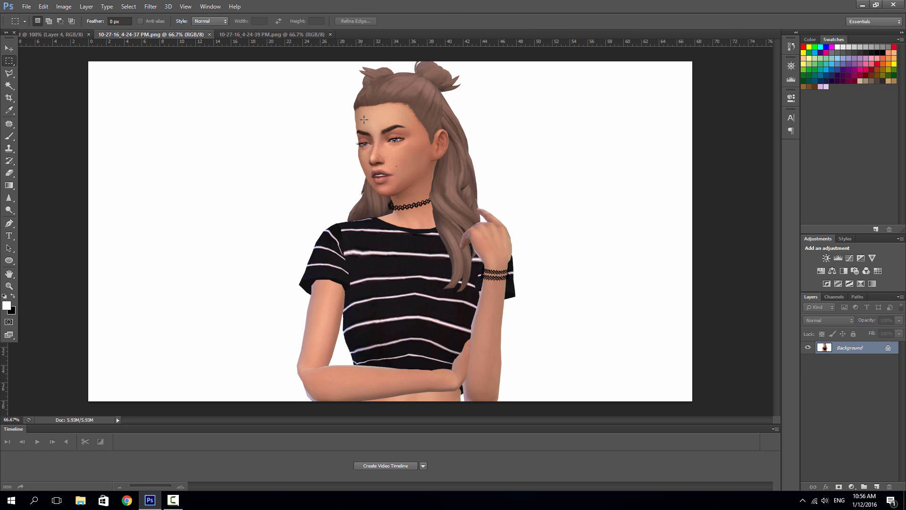
pyautogui.click(253, 35)
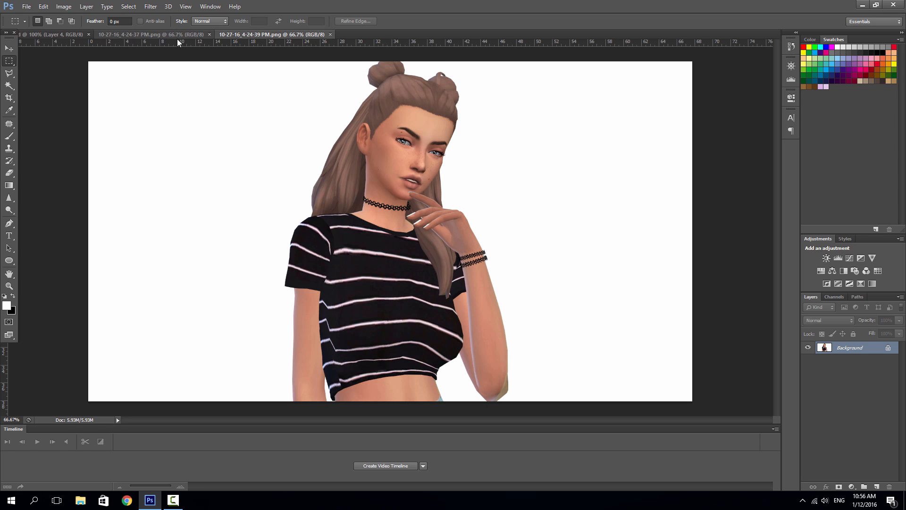
pyautogui.click(163, 35)
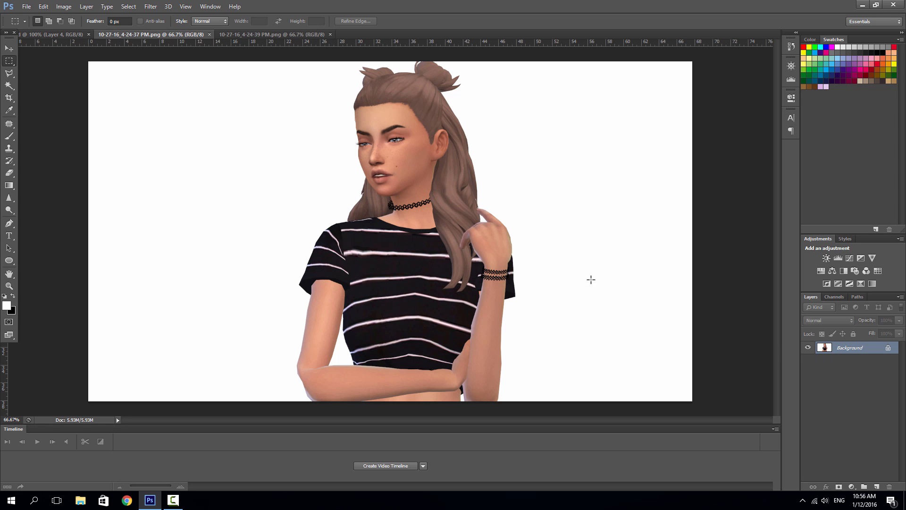
# Duplicate the 10-27-16_4-24-37 PM.png image as a separate document and close that copy.
pyautogui.click(63, 7)
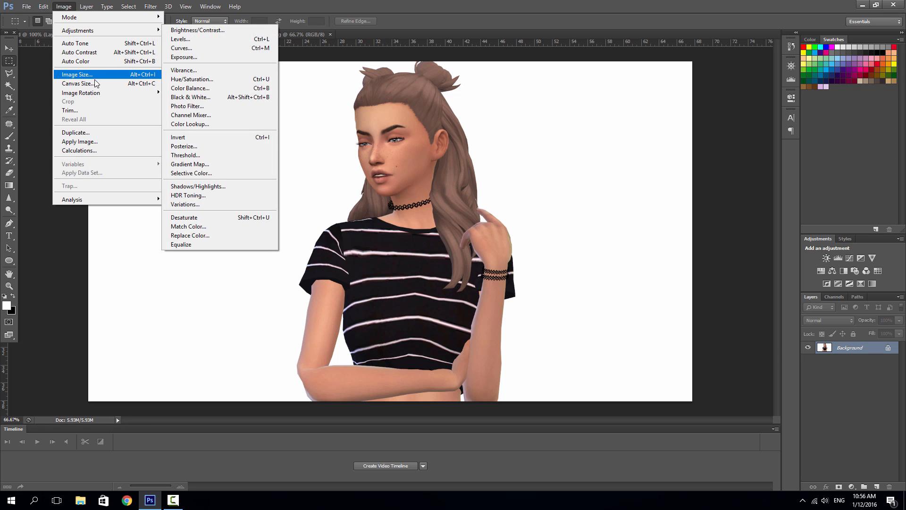
pyautogui.click(94, 133)
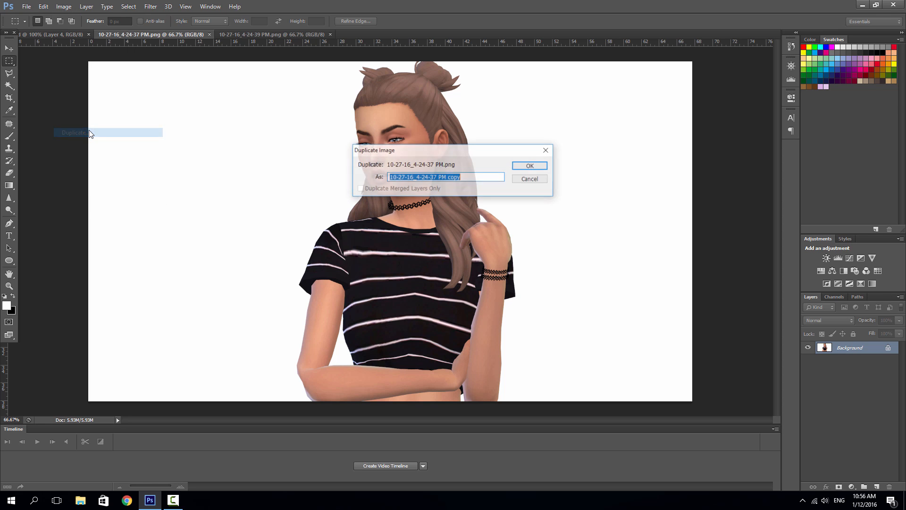
pyautogui.click(534, 169)
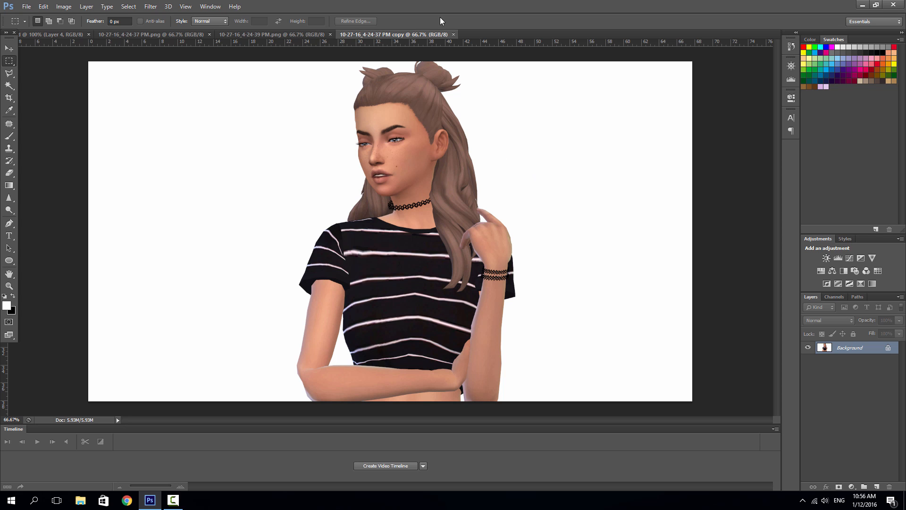
pyautogui.click(455, 35)
pyautogui.click(71, 8)
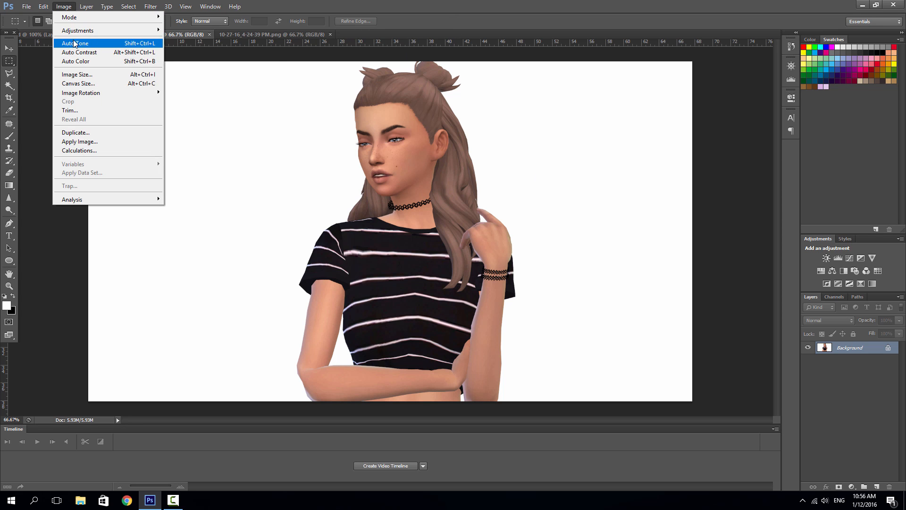
pyautogui.moveTo(78, 31)
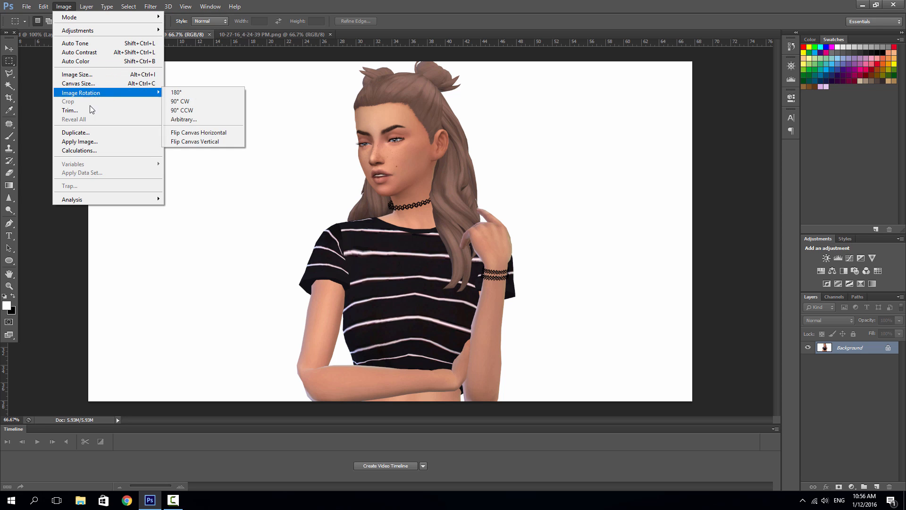
pyautogui.moveTo(94, 202)
pyautogui.moveTo(86, 7)
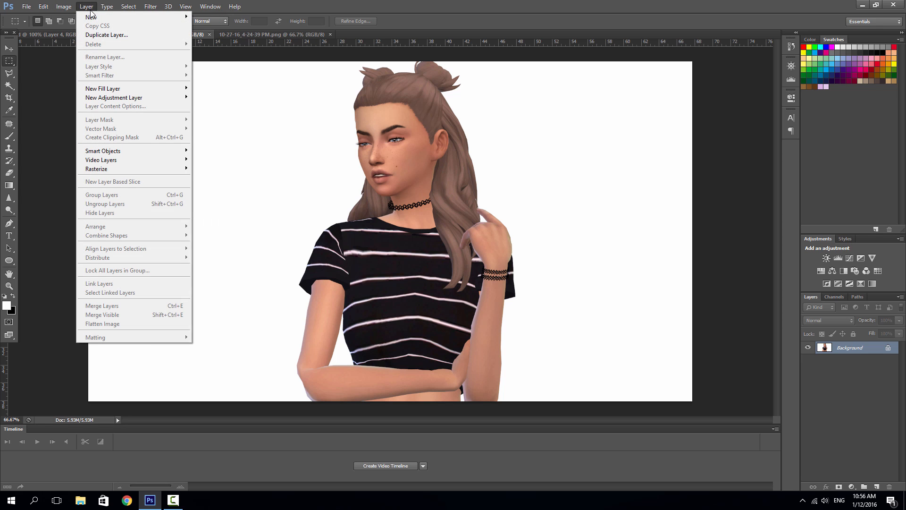
pyautogui.click(754, 313)
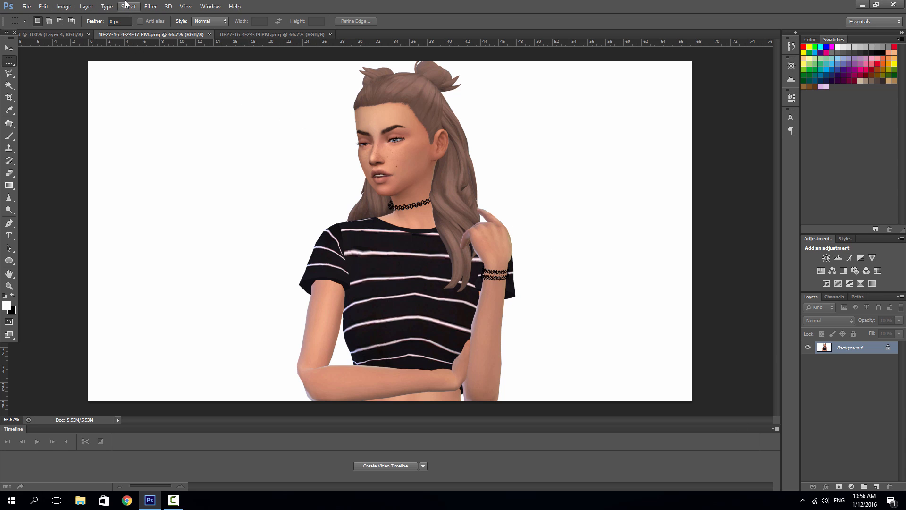
# Select the entire canvas of 10-27-16_4-24-37 PM.png and duplicate its Background layer with the default name.
pyautogui.click(127, 5)
pyautogui.click(130, 18)
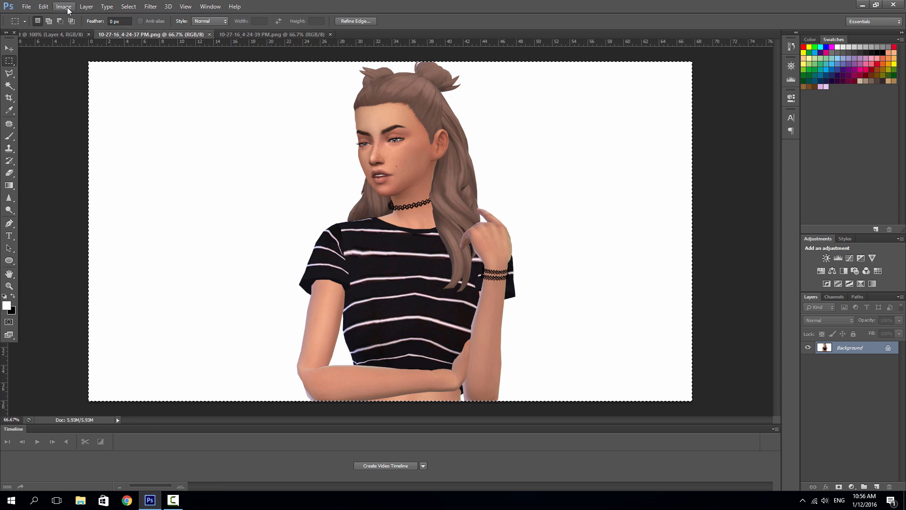
pyautogui.click(86, 7)
pyautogui.click(97, 35)
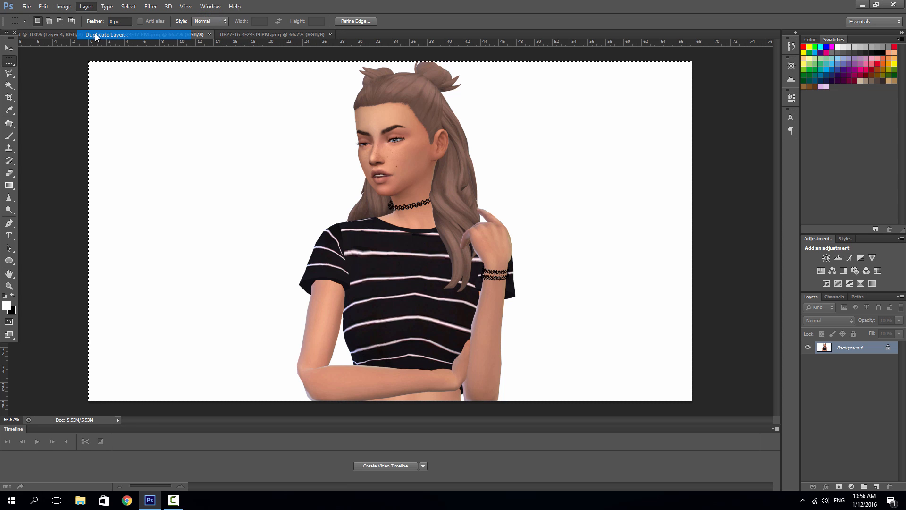
pyautogui.click(533, 156)
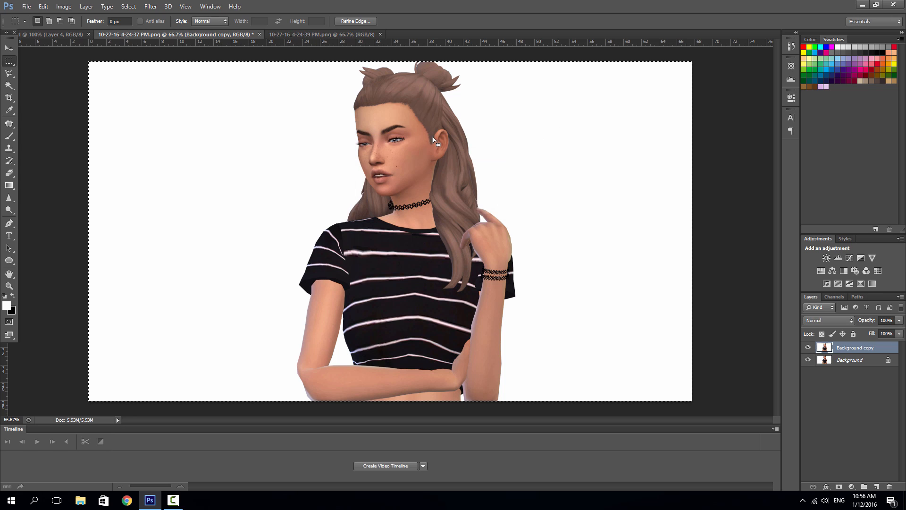
# Clear the canvas selection and make a second copy of the Background layer.
pyautogui.click(64, 6)
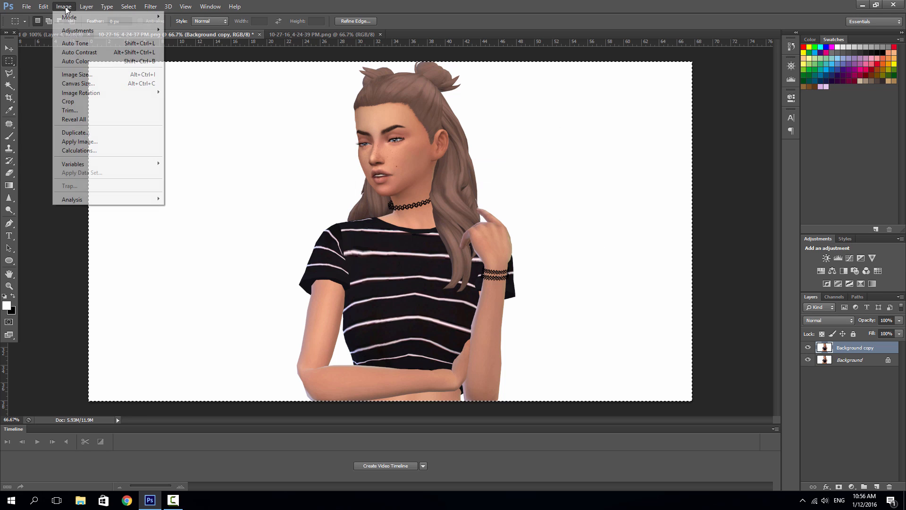
pyautogui.click(757, 158)
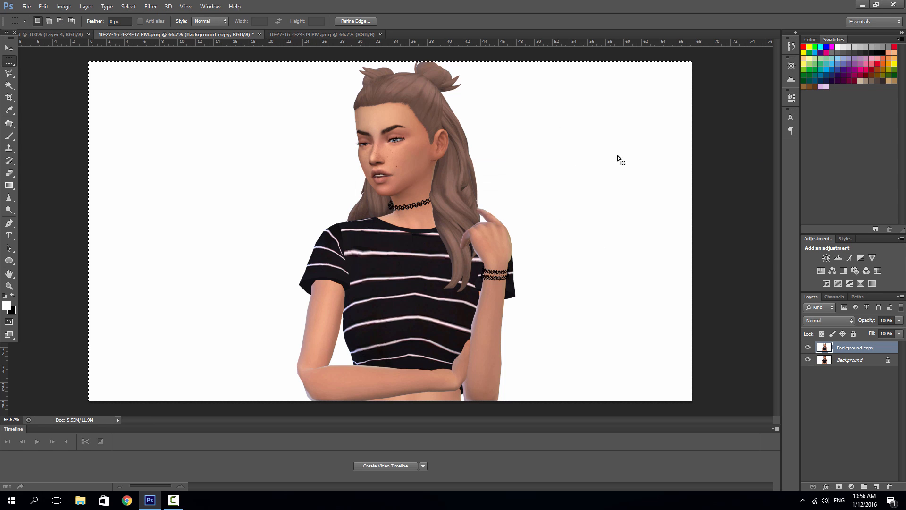
pyautogui.click(129, 6)
pyautogui.click(142, 26)
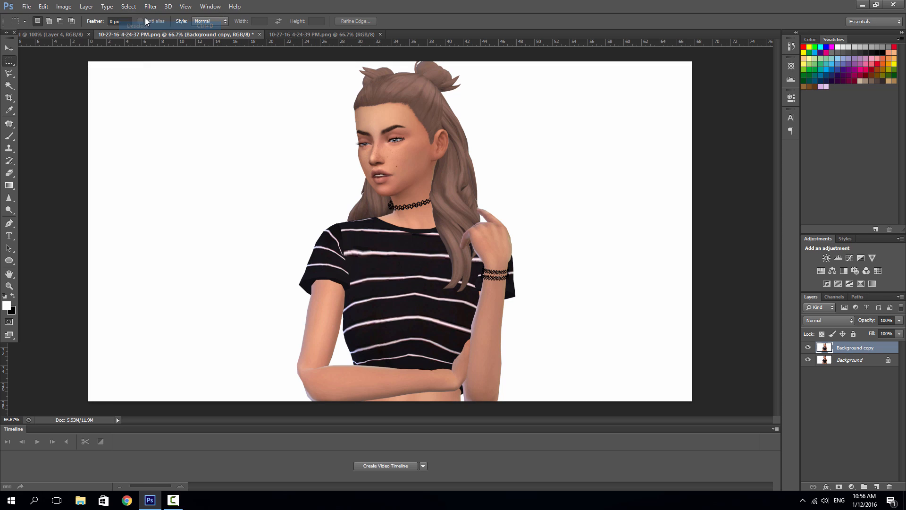
pyautogui.click(855, 361)
pyautogui.moveTo(874, 361); pyautogui.dragTo(877, 485)
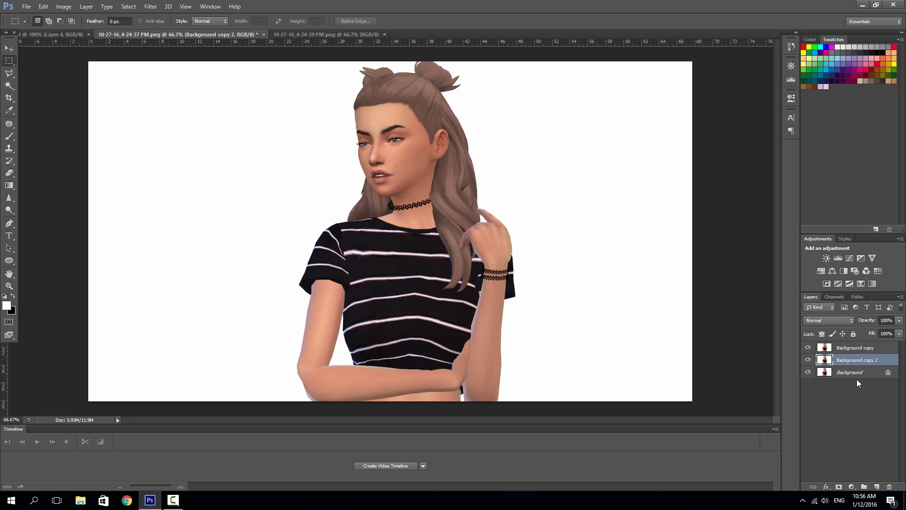
# Delete the extra Background copy 2 layer and hide the original locked Background layer.
pyautogui.click(808, 360)
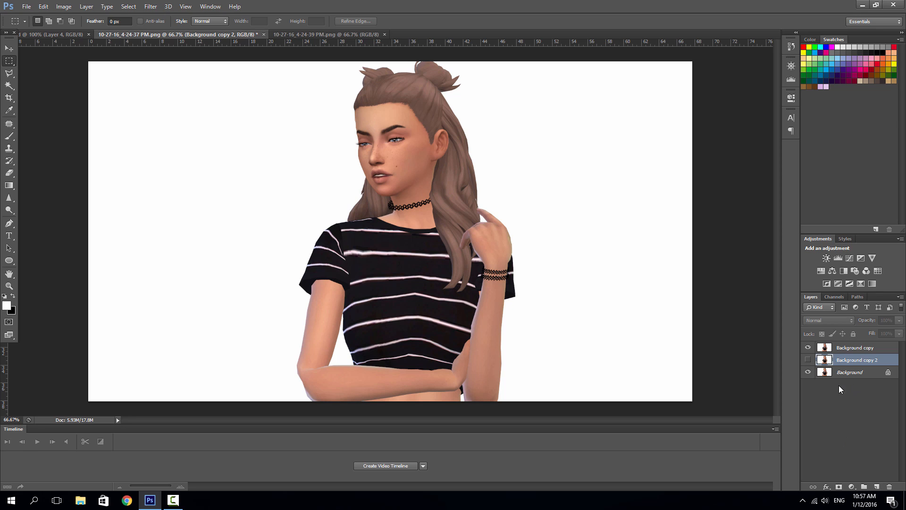
pyautogui.moveTo(867, 360); pyautogui.dragTo(890, 487)
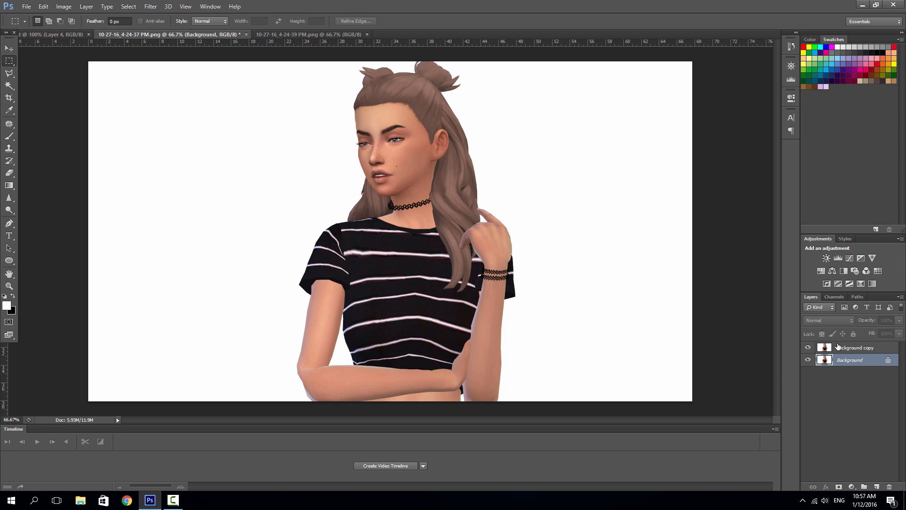
pyautogui.click(855, 349)
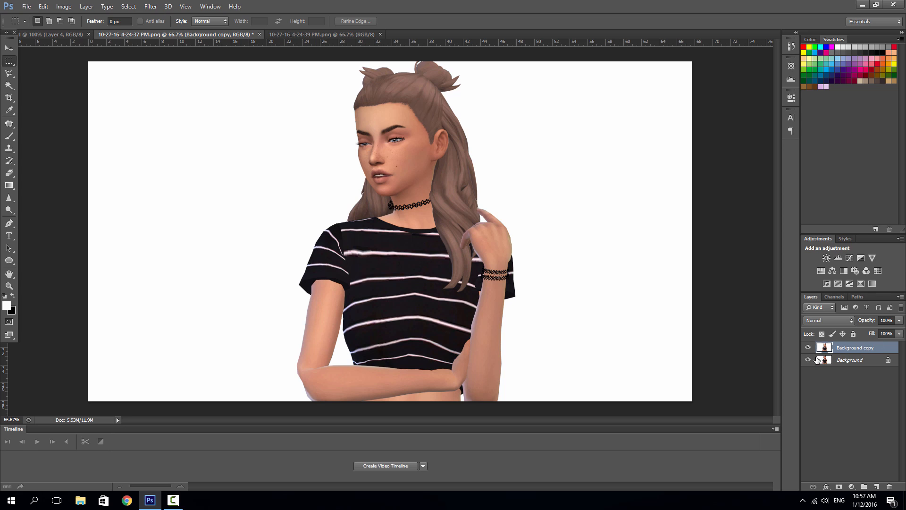
pyautogui.click(851, 363)
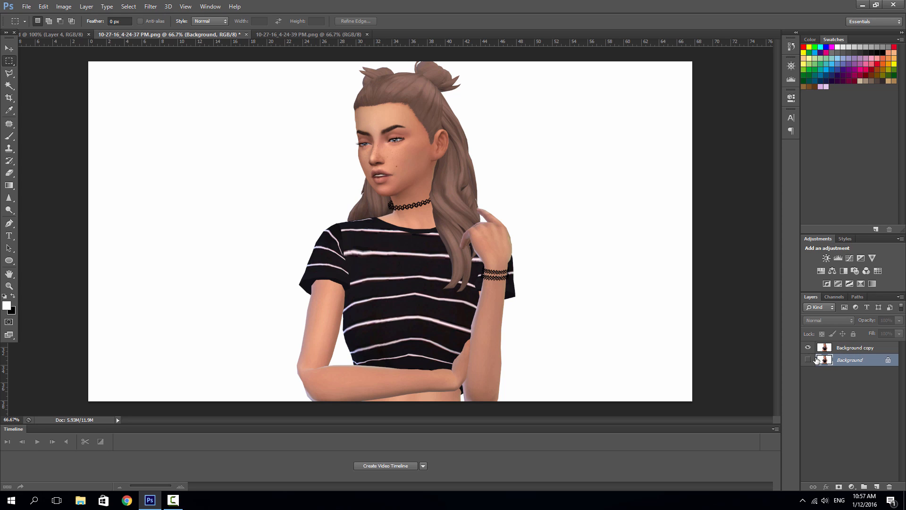
# Erase the white backdrop around the character on the Background copy layer using the Magic Wand, and clear the selection.
pyautogui.click(846, 349)
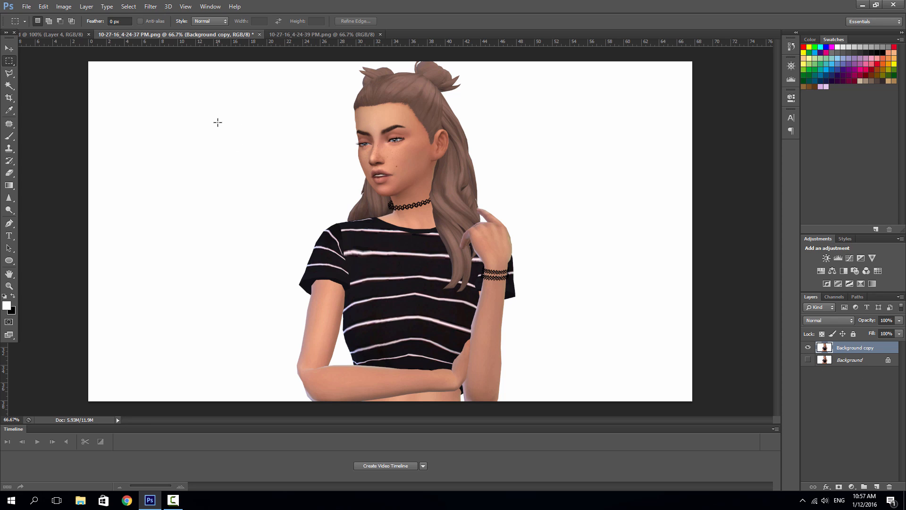
pyautogui.click(9, 86)
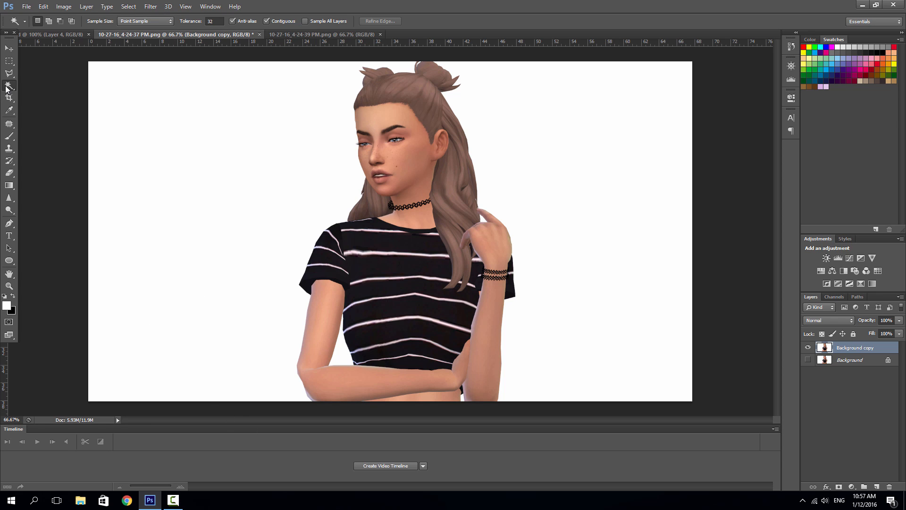
pyautogui.click(231, 118)
pyautogui.keyDown('shift'); pyautogui.click(543, 161); pyautogui.keyUp('shift')
pyautogui.keyDown('shift'); pyautogui.click(344, 361); pyautogui.keyUp('shift')
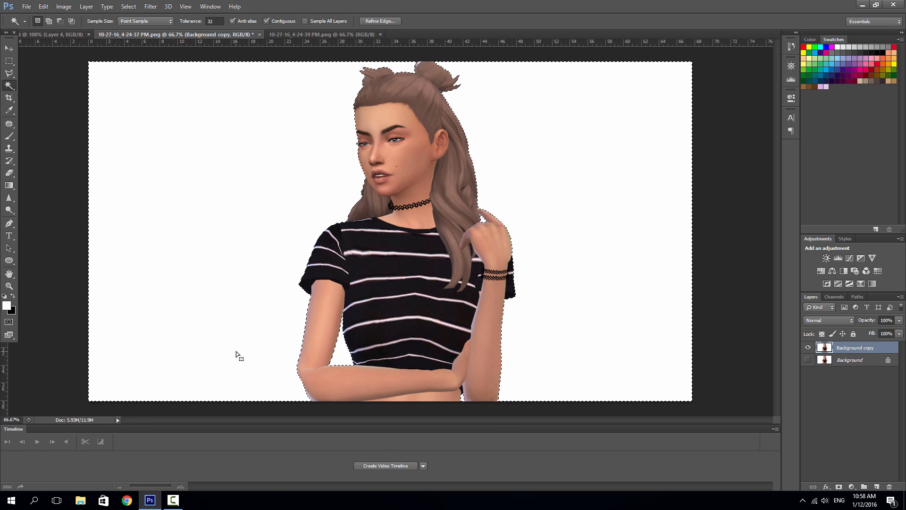
pyautogui.press('Delete')
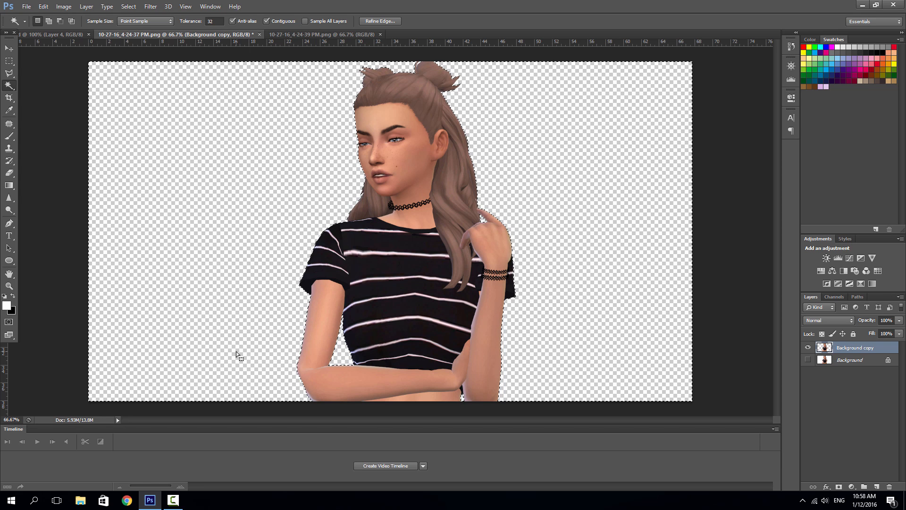
pyautogui.click(128, 7)
pyautogui.click(138, 26)
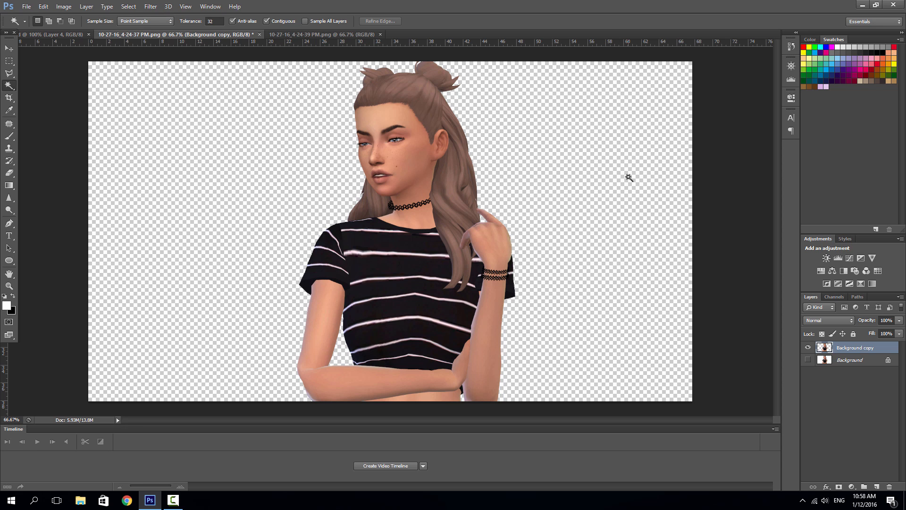
# In 10-27-16_4-24-39 PM.png, duplicate the Background layer with the default name and hide the original.
pyautogui.click(344, 34)
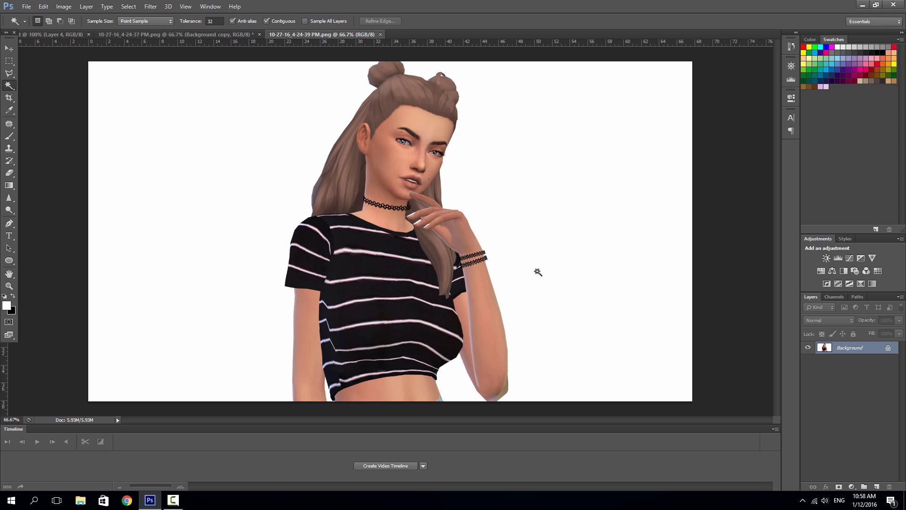
pyautogui.click(87, 7)
pyautogui.click(118, 34)
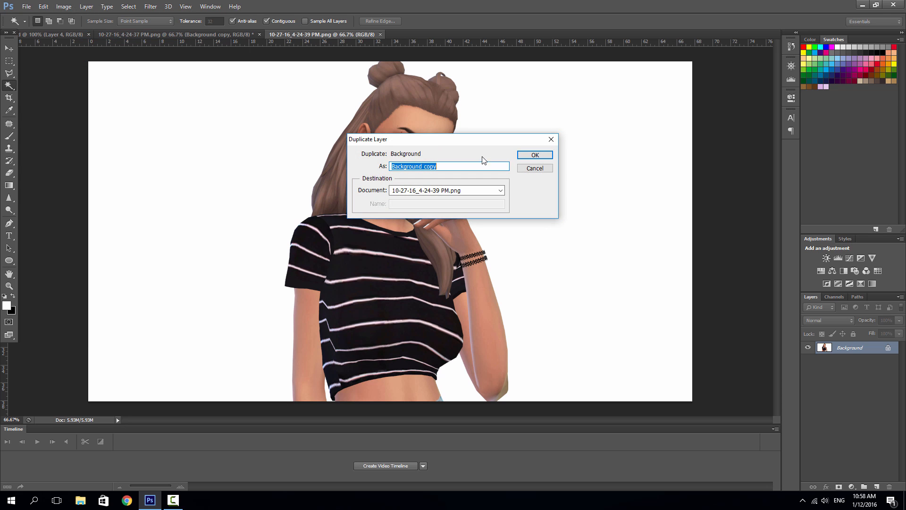
pyautogui.click(535, 156)
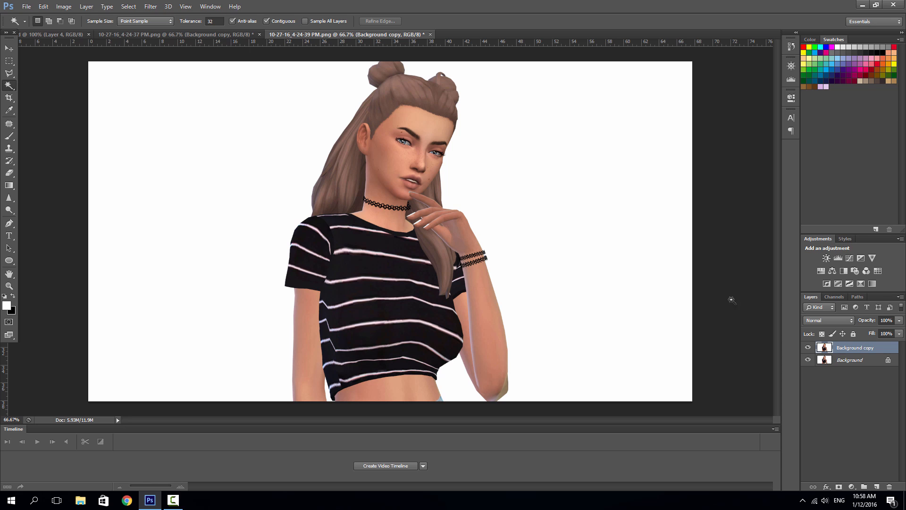
pyautogui.click(808, 360)
# Remove the white area around the second striped-shirt character with the Magic Wand and deselect.
pyautogui.click(194, 125)
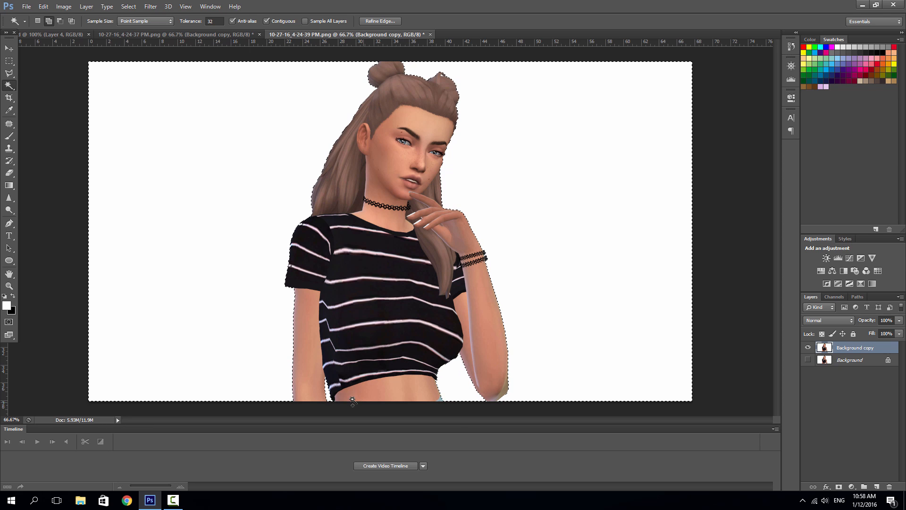
pyautogui.press('Delete')
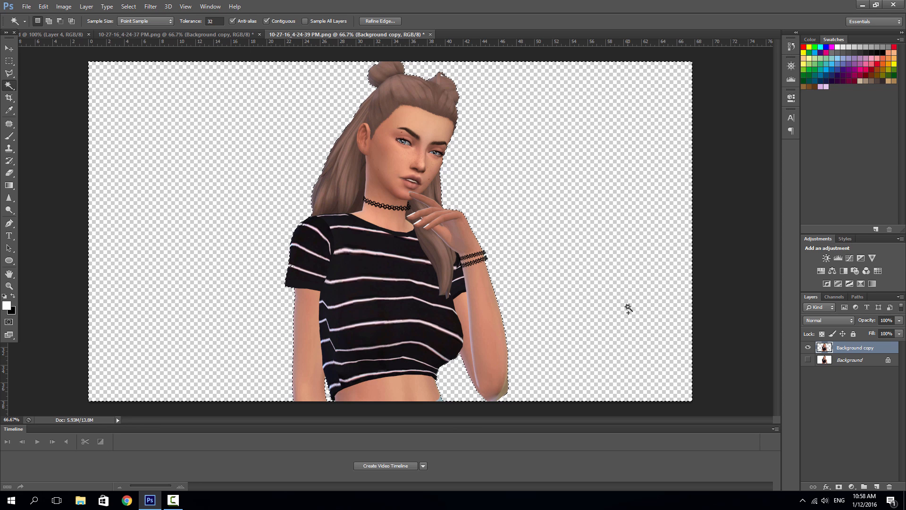
pyautogui.click(132, 7)
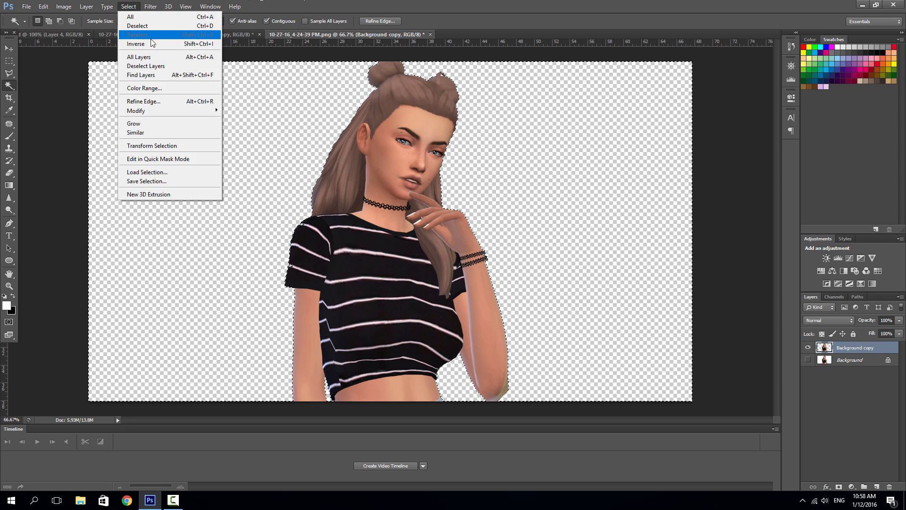
pyautogui.click(151, 27)
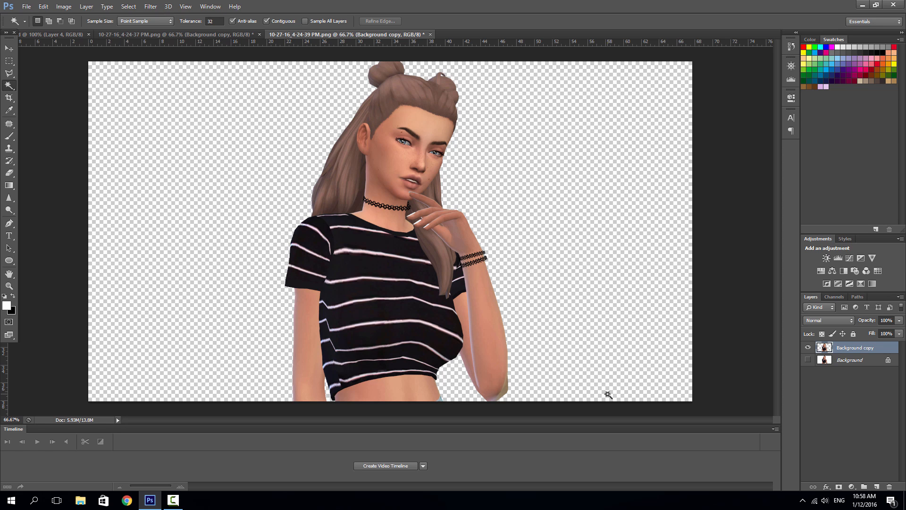
# Open 11-03-16_2-33-35 PM.png, the teal-haired character in a white shirt, from the Screenshots folder.
pyautogui.click(27, 6)
pyautogui.click(42, 27)
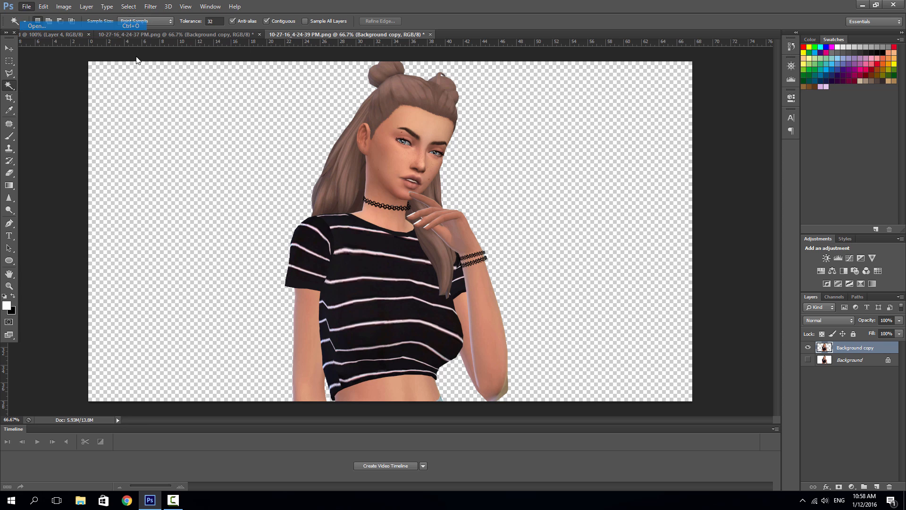
pyautogui.moveTo(580, 143); pyautogui.dragTo(578, 326)
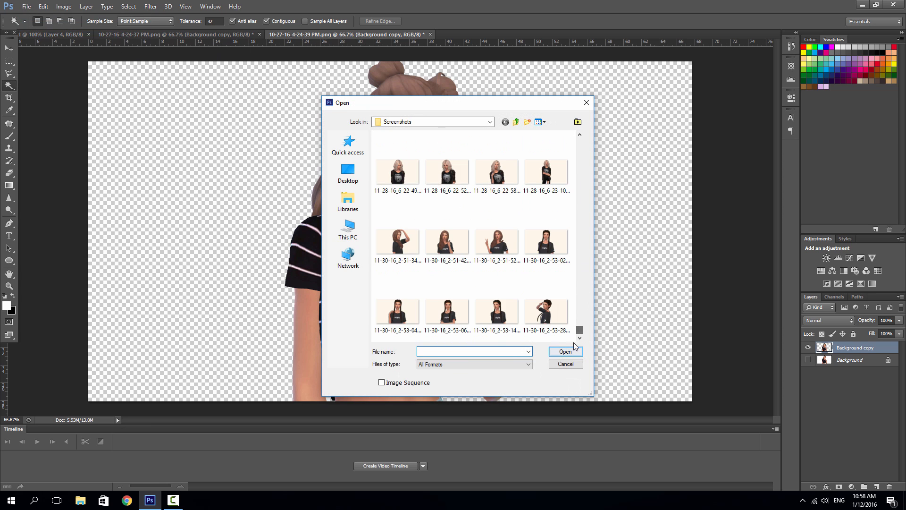
pyautogui.scroll(5, 529, 311)
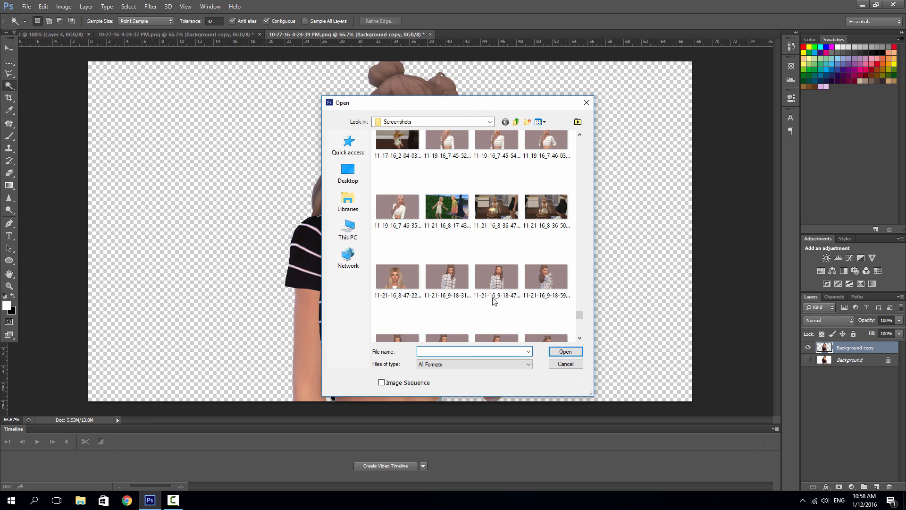
pyautogui.scroll(5, 493, 295)
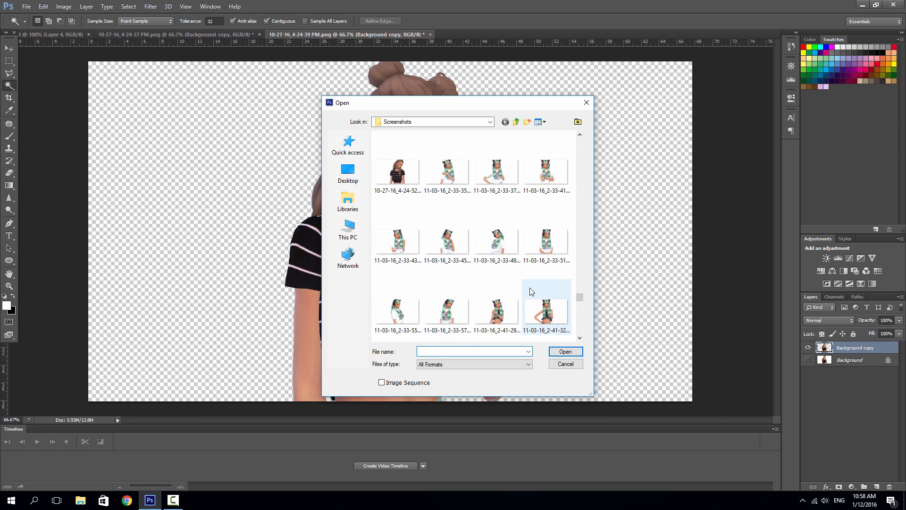
pyautogui.doubleClick(445, 193)
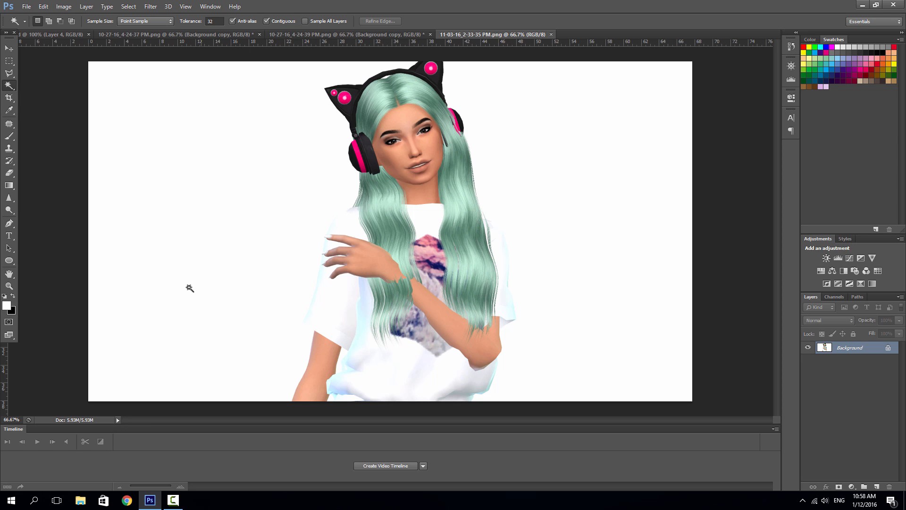
# Try selecting the white backdrop of the teal-haired character image with the Magic Wand, and clear the selection.
pyautogui.click(241, 138)
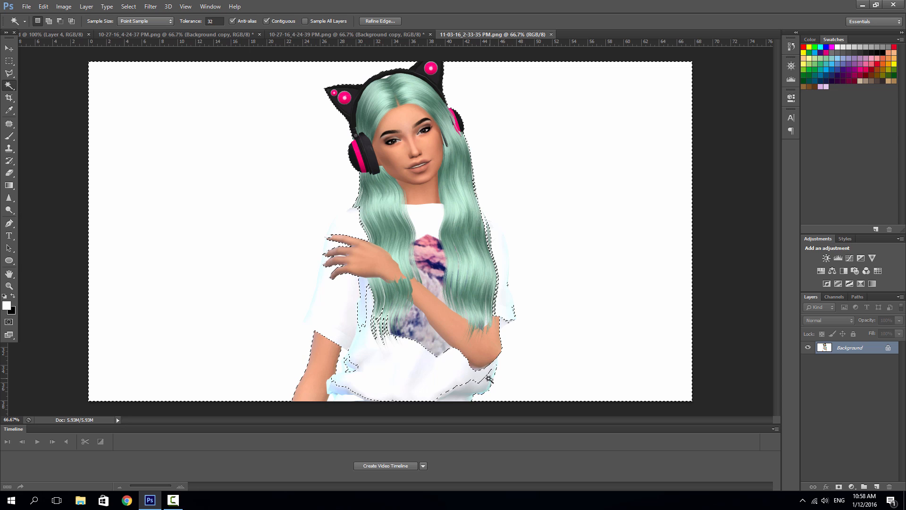
pyautogui.click(136, 8)
pyautogui.click(137, 26)
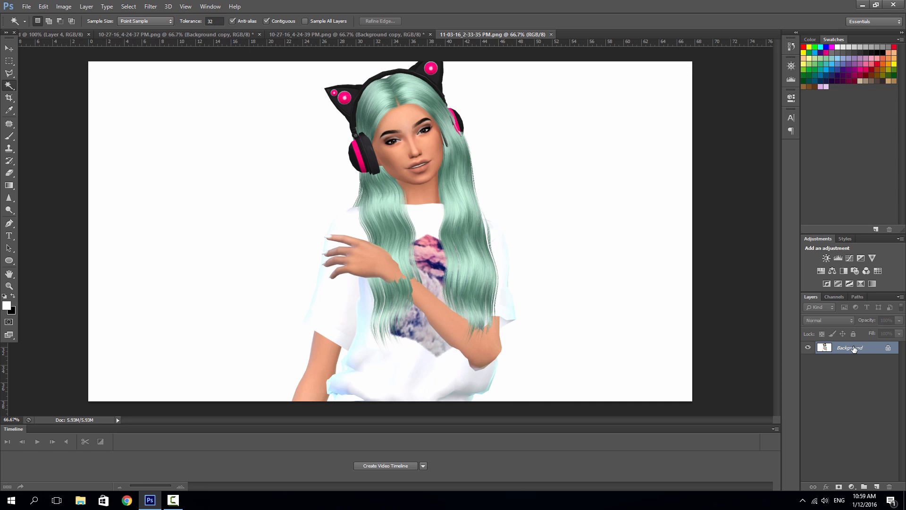
# Duplicate the teal-haired character's Background layer, hide the original, and erase the white area from the copy with the Magic Wand.
pyautogui.moveTo(854, 349); pyautogui.dragTo(876, 487)
pyautogui.click(808, 359)
pyautogui.click(275, 135)
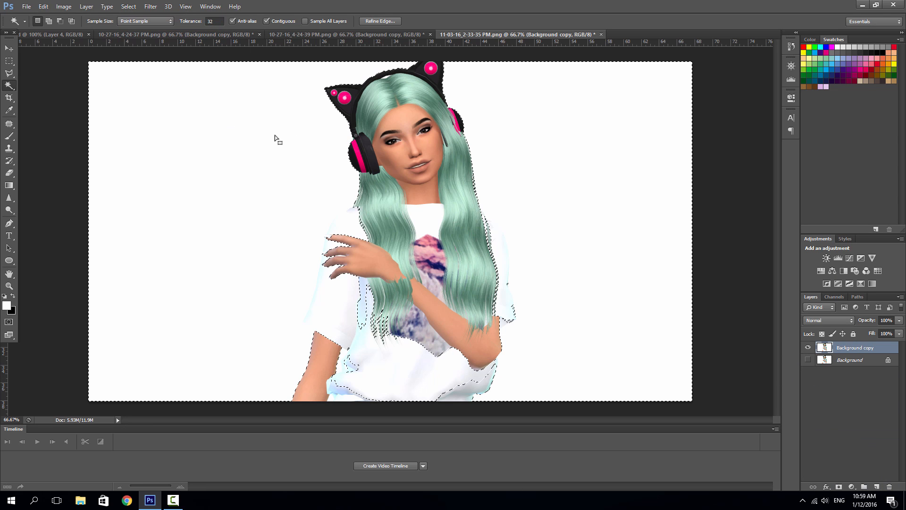
pyautogui.press('Delete')
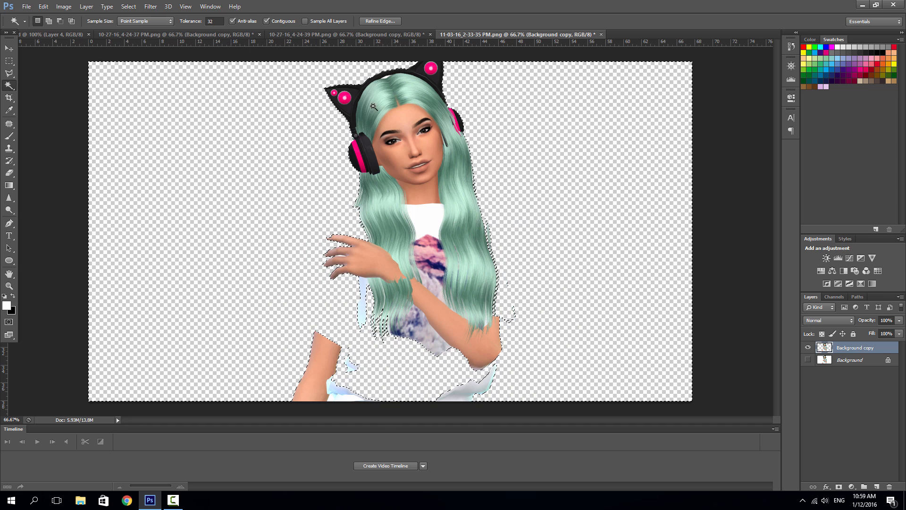
# Clear the selection and close 11-03-16_2-33-35 PM.png without saving.
pyautogui.click(129, 6)
pyautogui.click(137, 25)
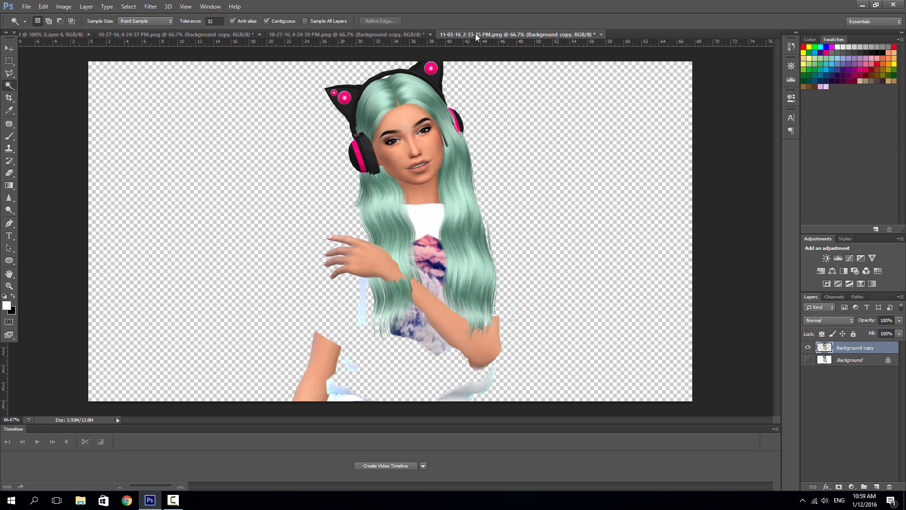
pyautogui.click(601, 34)
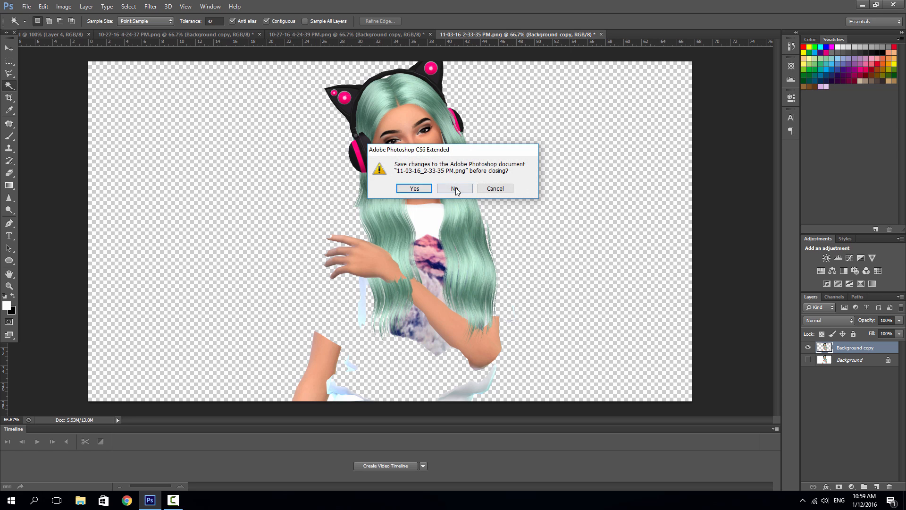
pyautogui.click(426, 189)
# Select the entire canvas in 10-27-16_4-24-37 PM.png and copy the cut-out character.
pyautogui.click(203, 34)
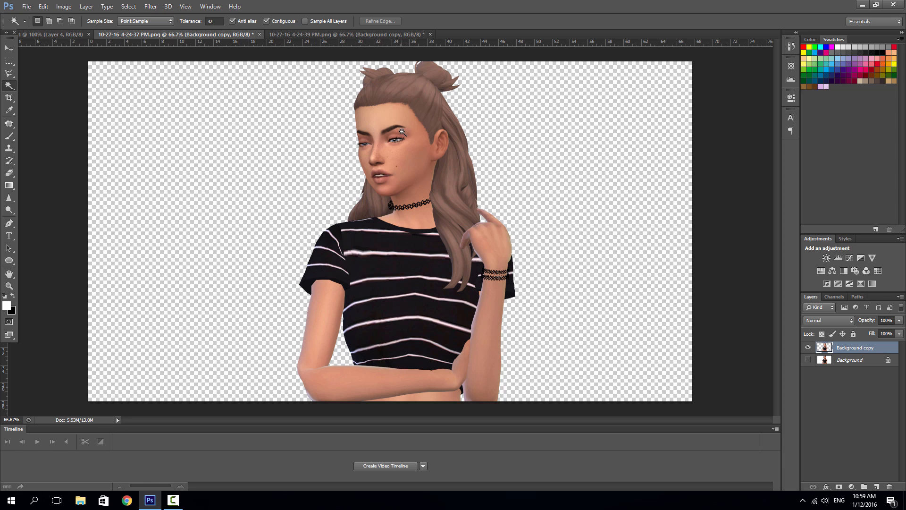
pyautogui.click(128, 6)
pyautogui.click(140, 17)
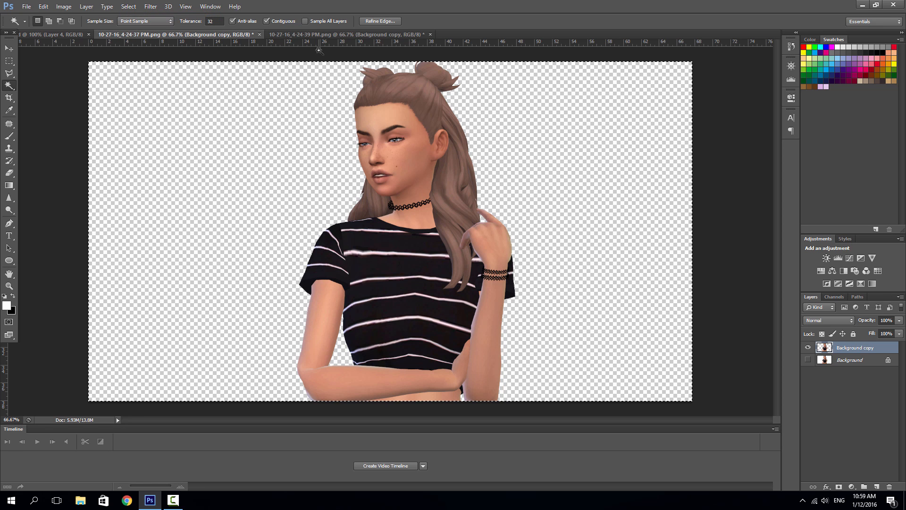
pyautogui.click(43, 7)
pyautogui.click(52, 69)
pyautogui.click(43, 6)
pyautogui.click(479, 5)
# Paste the copied character into the blank thumbnail document as a new layer above Layer 4.
pyautogui.click(61, 34)
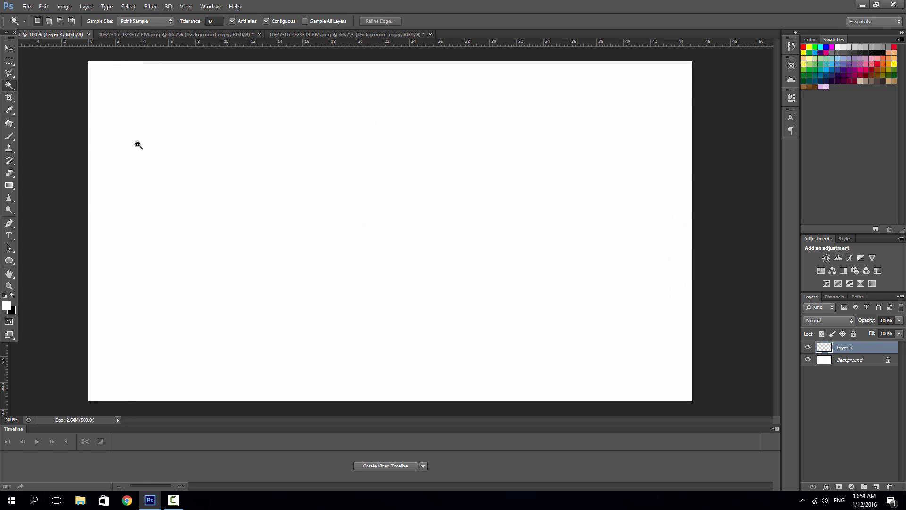
pyautogui.click(43, 6)
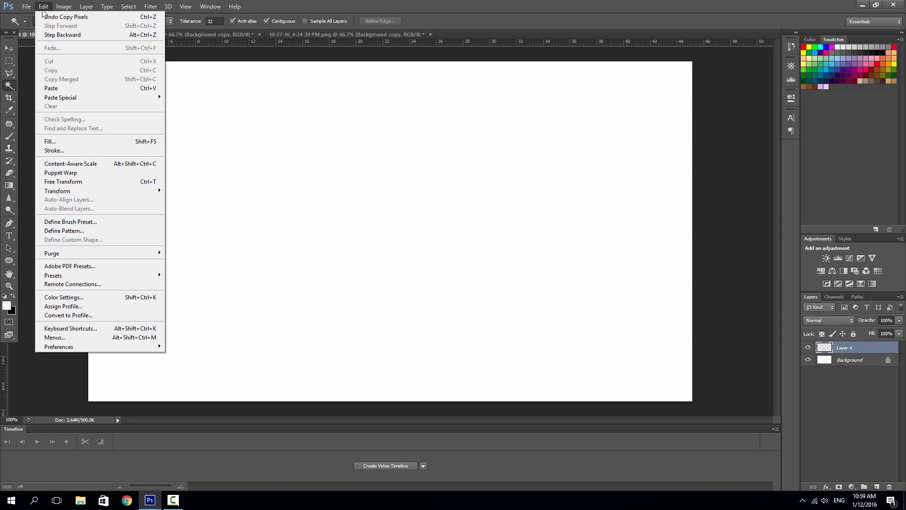
pyautogui.click(70, 88)
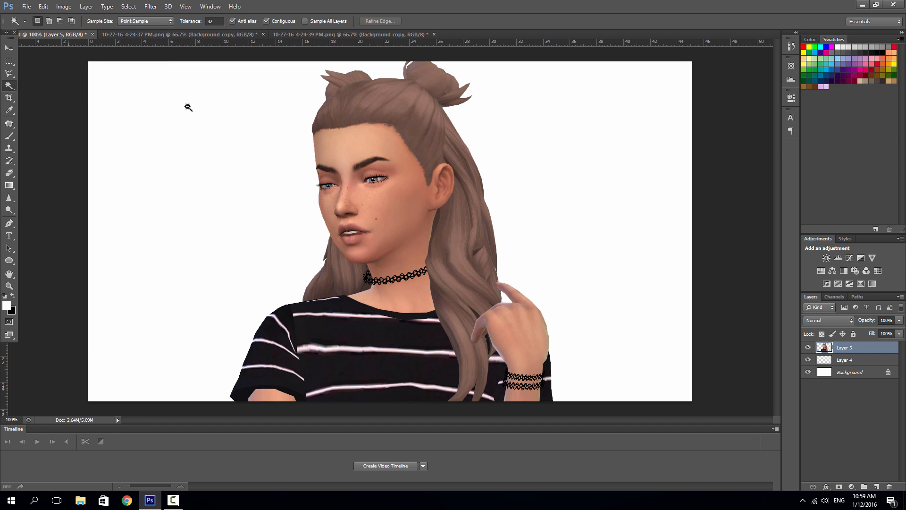
# Select the entire canvas in 10-27-16_4-24-39 PM.png and copy the cut-out character.
pyautogui.click(790, 66)
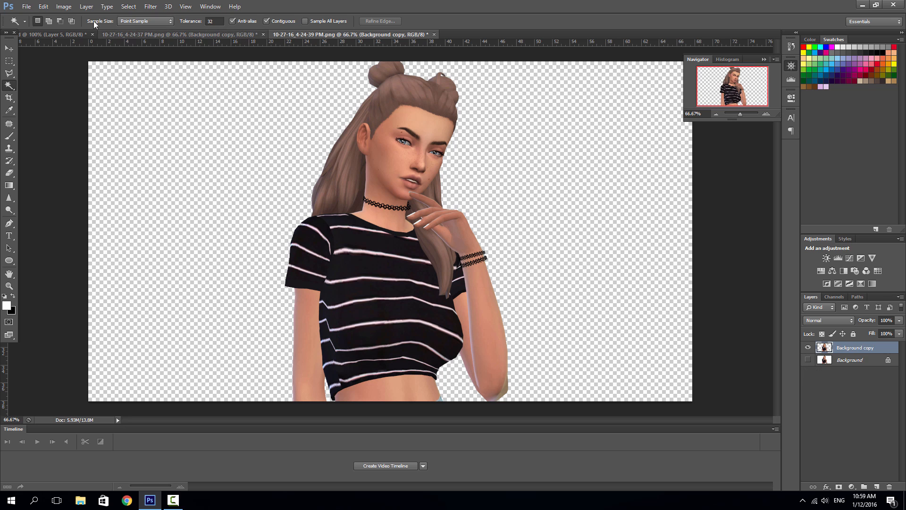
pyautogui.click(43, 7)
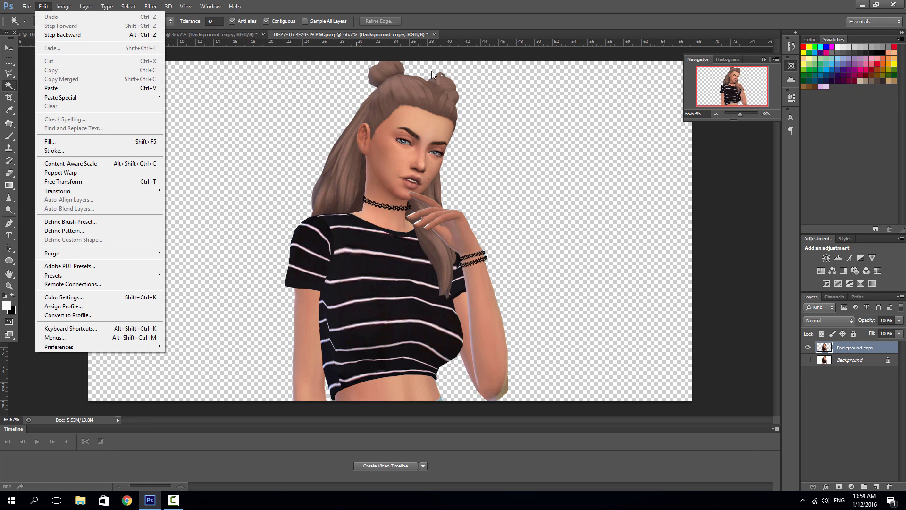
pyautogui.press('Escape')
pyautogui.hotkey('ctrl', 'a')
pyautogui.click(43, 7)
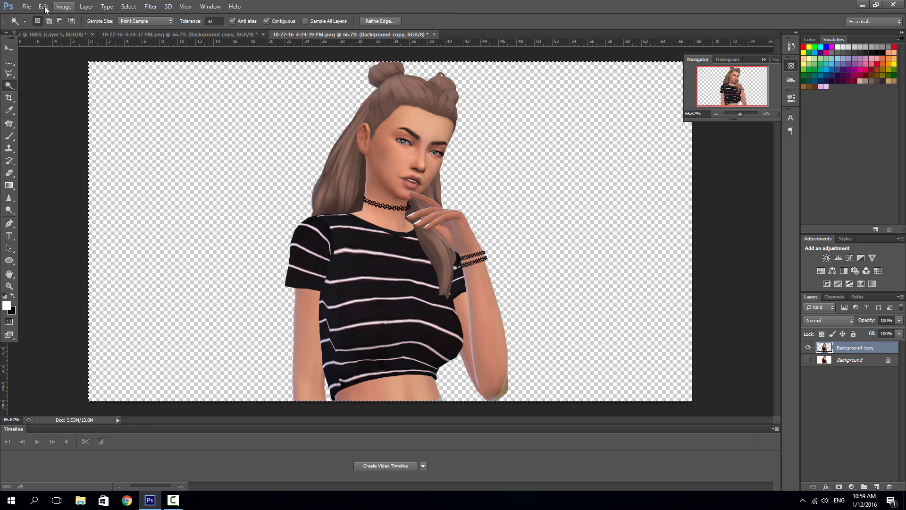
pyautogui.click(62, 67)
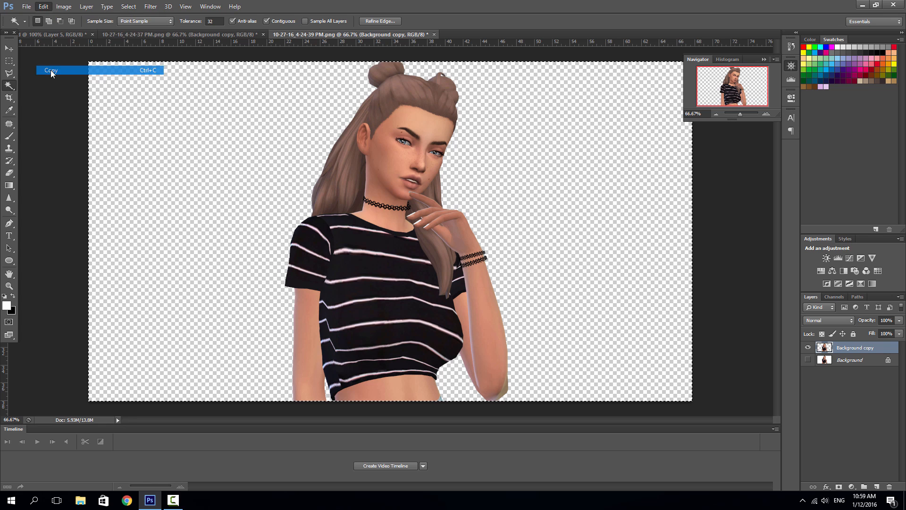
# Paste the second copied character into the thumbnail document as a new layer above Layer 5.
pyautogui.click(206, 36)
pyautogui.click(84, 38)
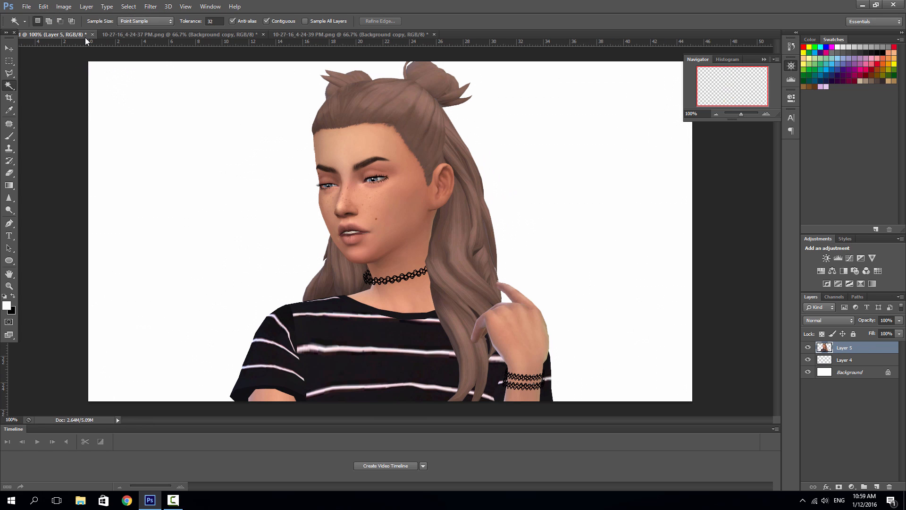
pyautogui.click(43, 6)
pyautogui.click(41, 88)
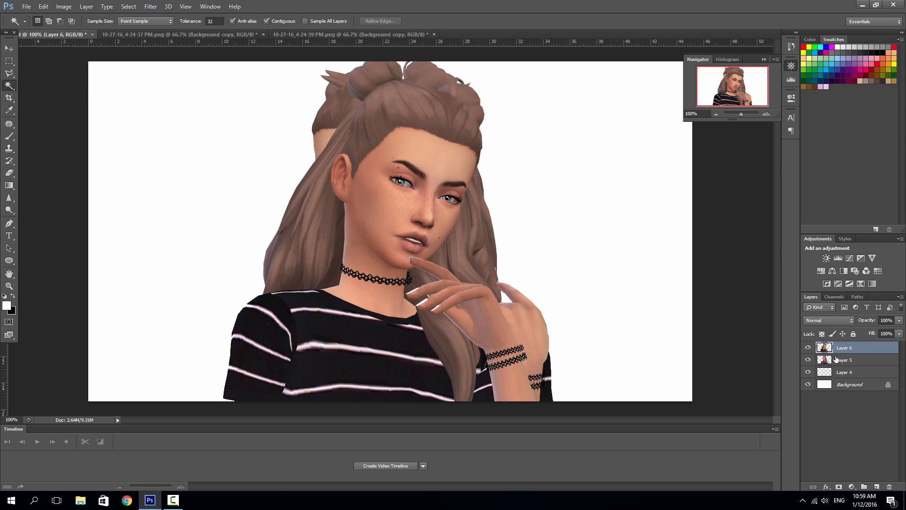
# Hide Layer 6 and move the Layer 5 character up and toward the left of the canvas.
pyautogui.click(808, 347)
pyautogui.click(838, 362)
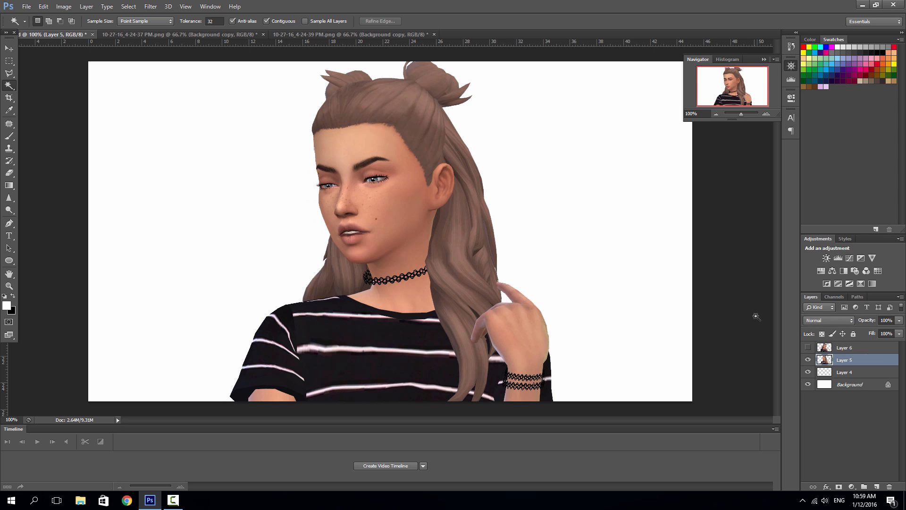
pyautogui.click(8, 49)
pyautogui.moveTo(412, 258); pyautogui.dragTo(343, 217)
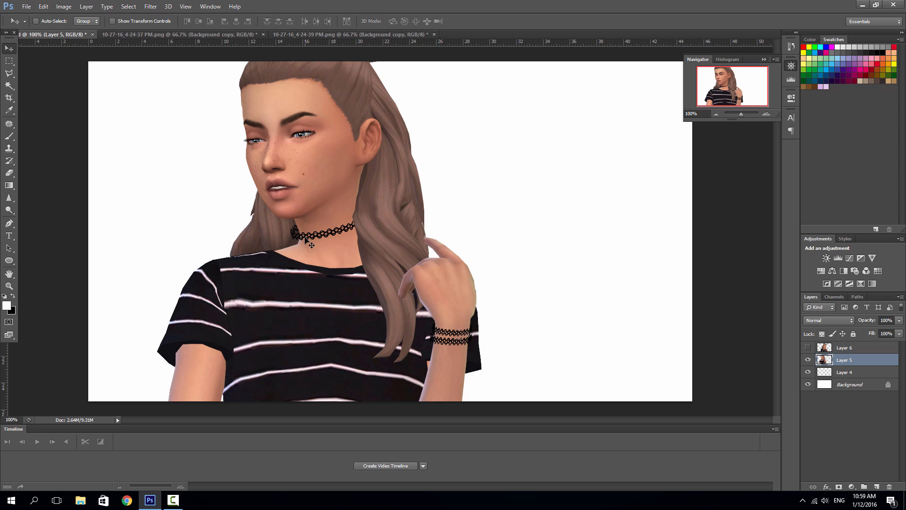
pyautogui.hotkey('ctrl', 't')
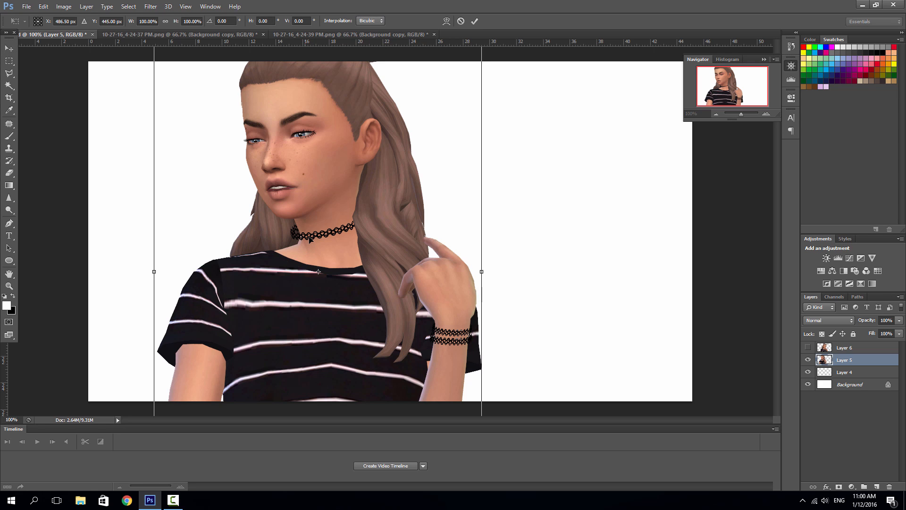
pyautogui.moveTo(300, 131); pyautogui.dragTo(309, 189)
pyautogui.moveTo(162, 74); pyautogui.dragTo(140, 104)
pyautogui.moveTo(316, 103); pyautogui.dragTo(285, 217)
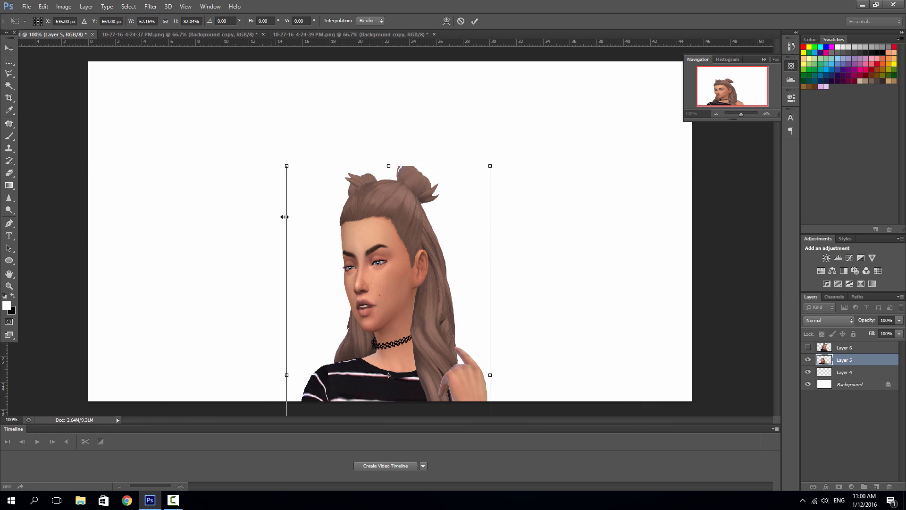
pyautogui.hotkey('ctrl', 'z')
pyautogui.hotkey('ctrl', 'z')
pyautogui.hotkey('ctrl', 'z')
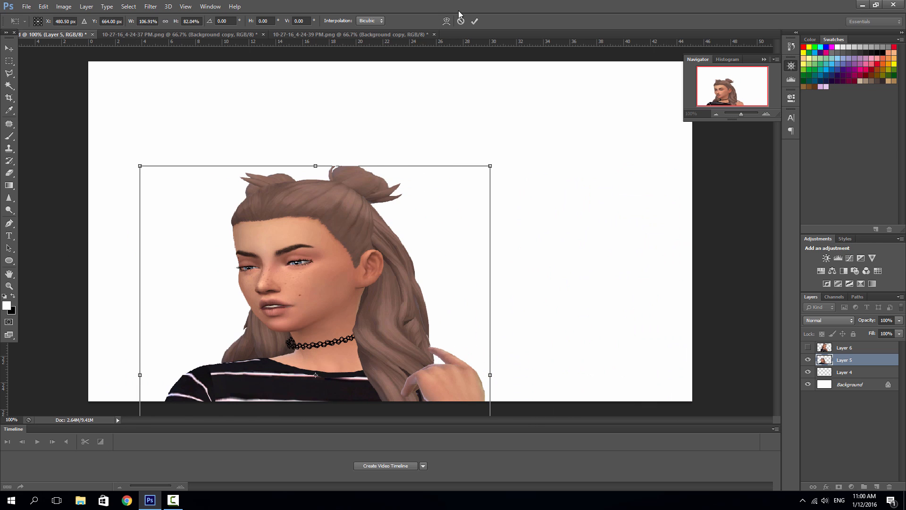
pyautogui.click(461, 21)
# Scale the Layer 5 character proportionally to about 82% and place it on the left half of the canvas, cropping the top of the hair.
pyautogui.hotkey('ctrl', 't')
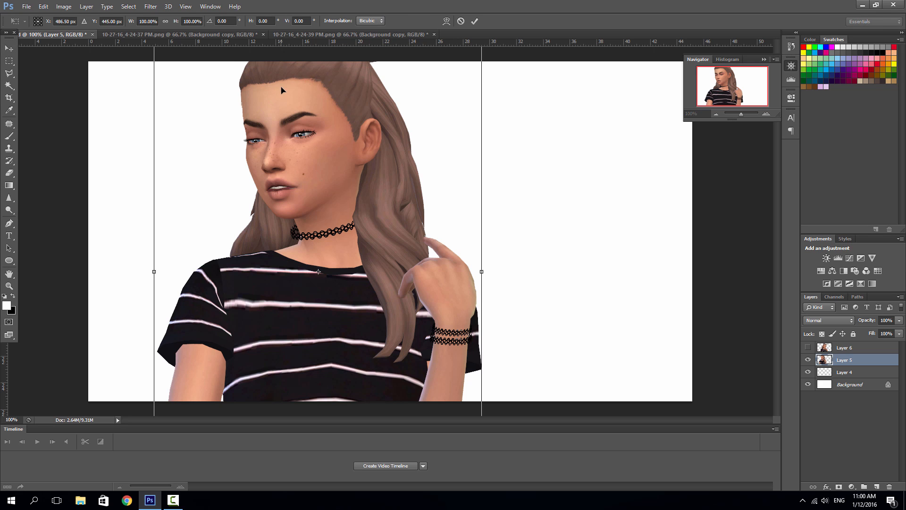
pyautogui.moveTo(282, 89); pyautogui.dragTo(297, 139)
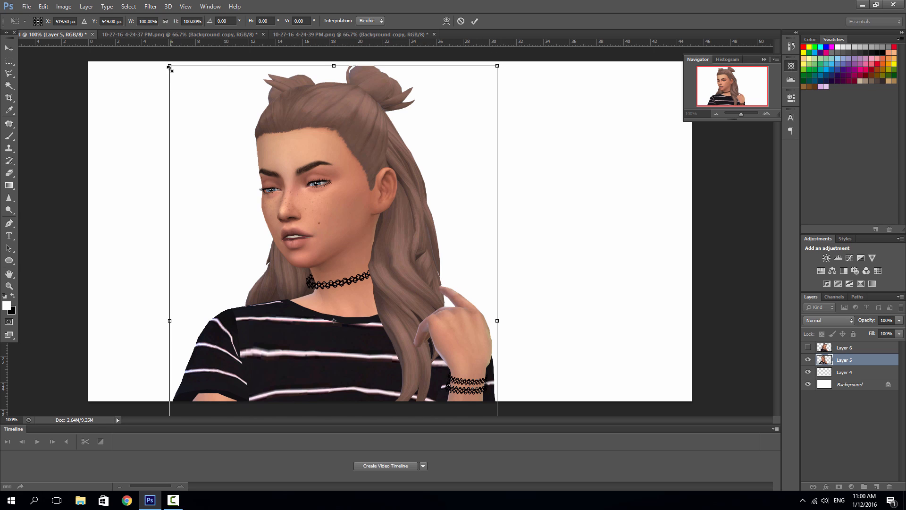
pyautogui.moveTo(170, 69); pyautogui.dragTo(238, 156)
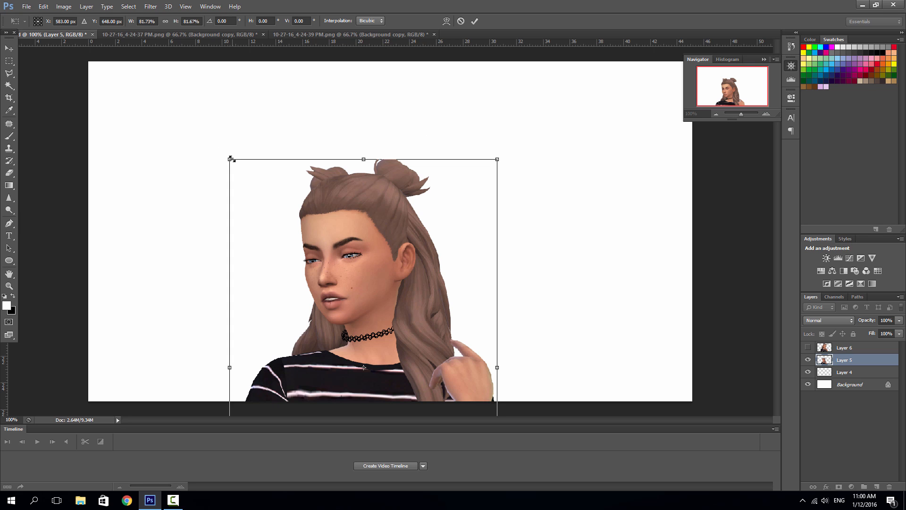
pyautogui.moveTo(231, 158); pyautogui.dragTo(343, 239)
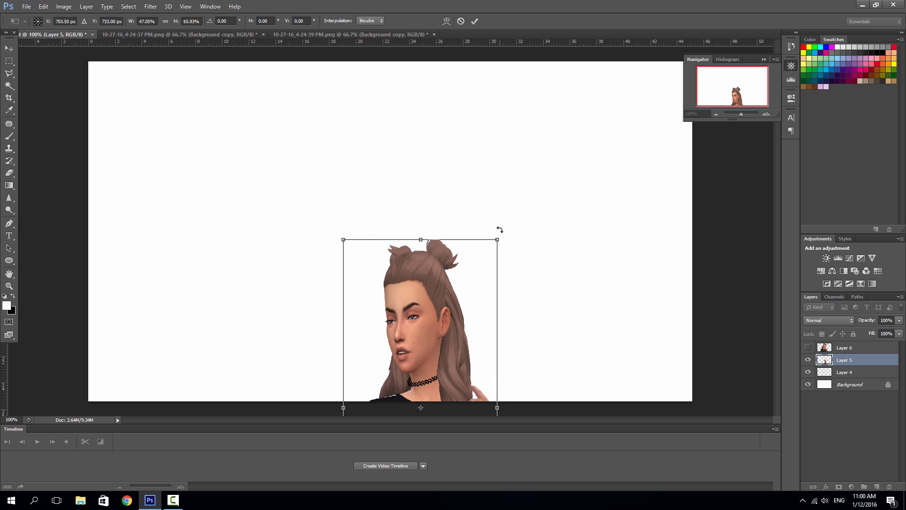
pyautogui.hotkey('ctrl', 'z')
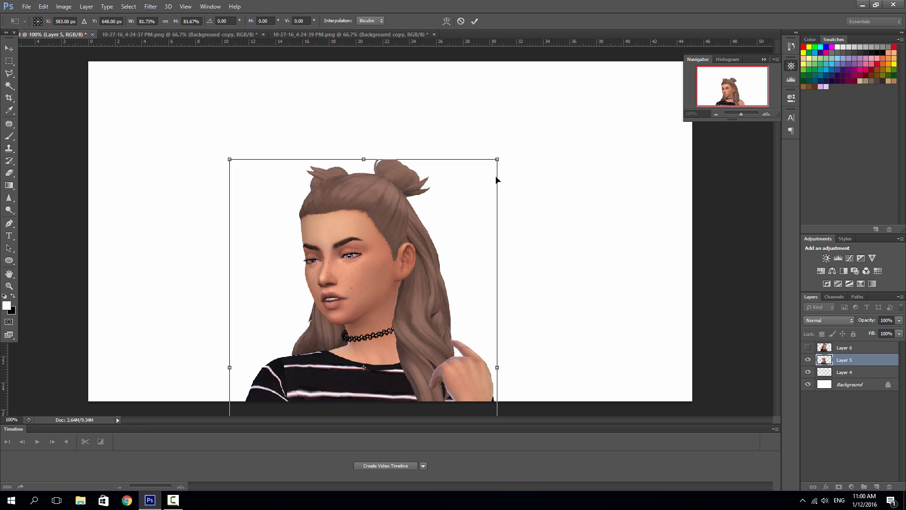
pyautogui.moveTo(415, 228); pyautogui.dragTo(362, 153)
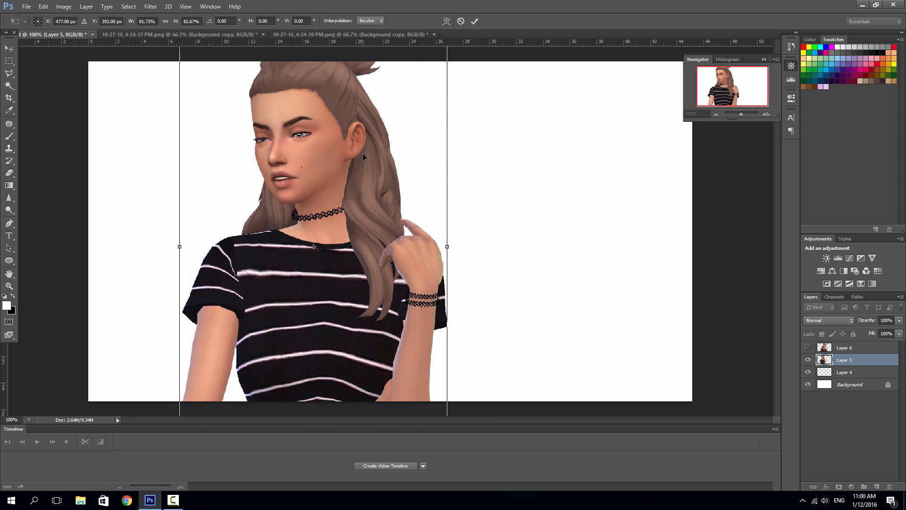
pyautogui.click(474, 21)
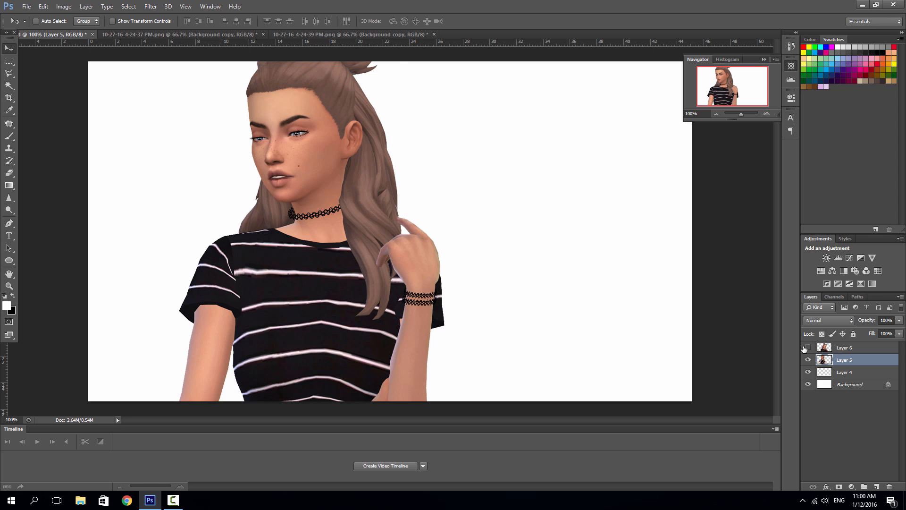
# Show Layer 6, scale its character to about 81%, and place it on the right half of the canvas beside the other.
pyautogui.click(807, 348)
pyautogui.click(850, 349)
pyautogui.hotkey('ctrl', 't')
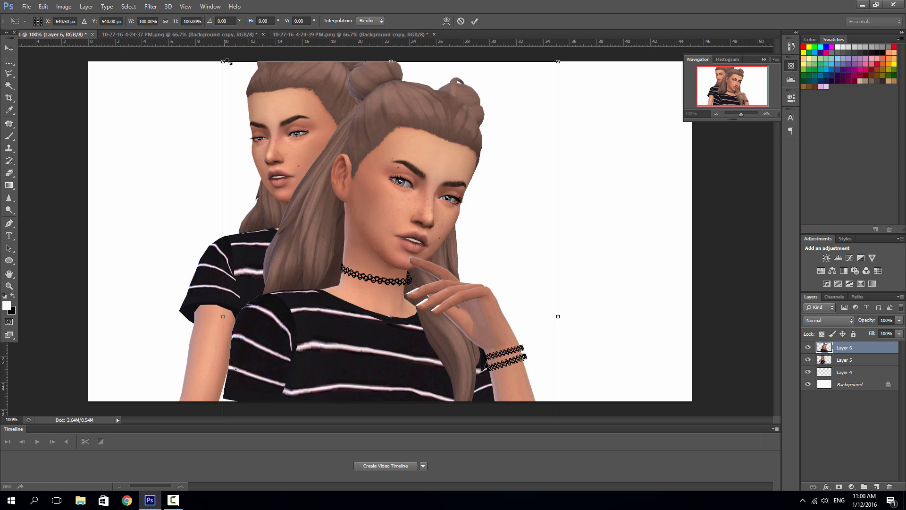
pyautogui.moveTo(229, 61); pyautogui.dragTo(313, 144)
pyautogui.moveTo(388, 240); pyautogui.dragTo(438, 145)
pyautogui.moveTo(527, 166)
pyautogui.mouseDown()
pyautogui.moveTo(348, 165)
pyautogui.moveTo(523, 143)
pyautogui.moveTo(552, 162)
pyautogui.moveTo(523, 167)
pyautogui.mouseUp()
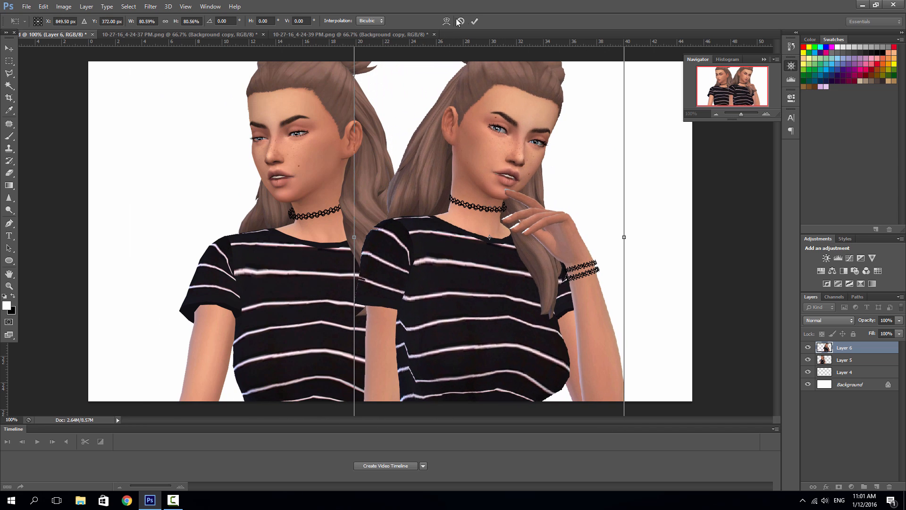
pyautogui.click(475, 22)
# Shift the Layer 5 character slightly up and left, and the Layer 6 character slightly left and down to balance the pair.
pyautogui.click(850, 360)
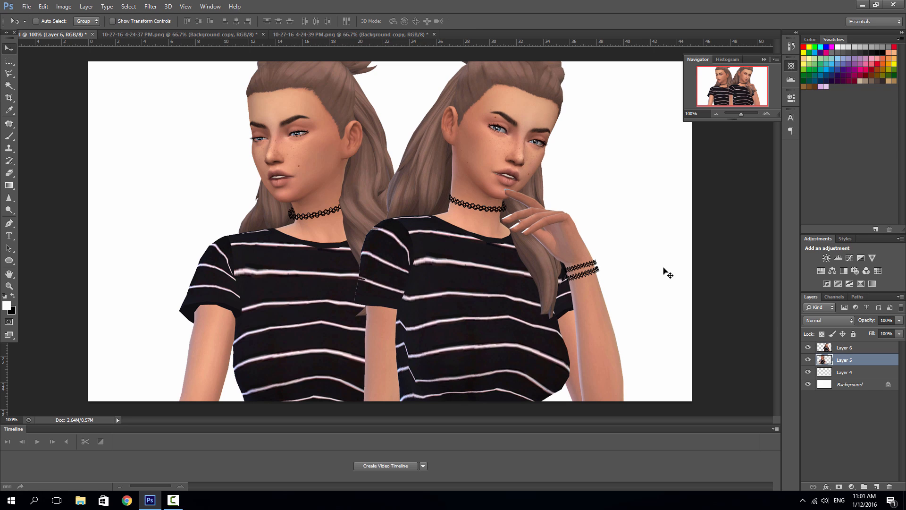
pyautogui.moveTo(303, 133); pyautogui.dragTo(284, 124)
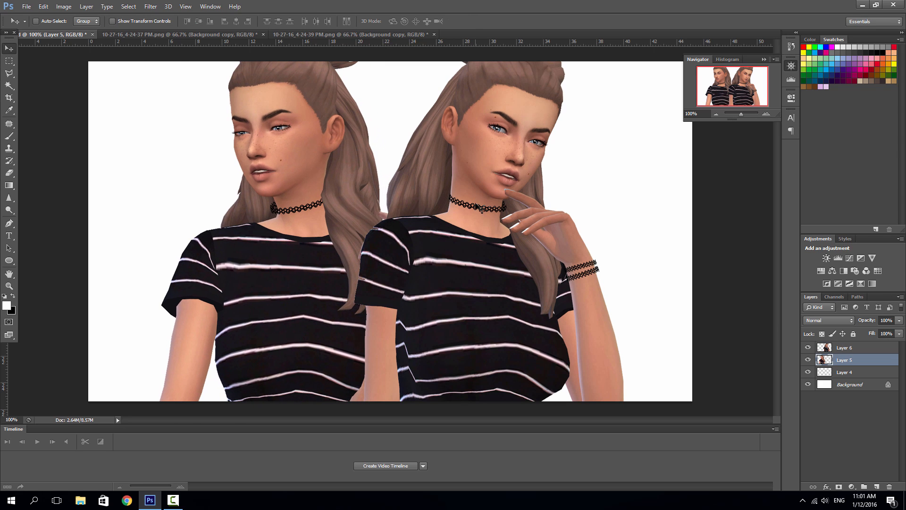
pyautogui.click(847, 348)
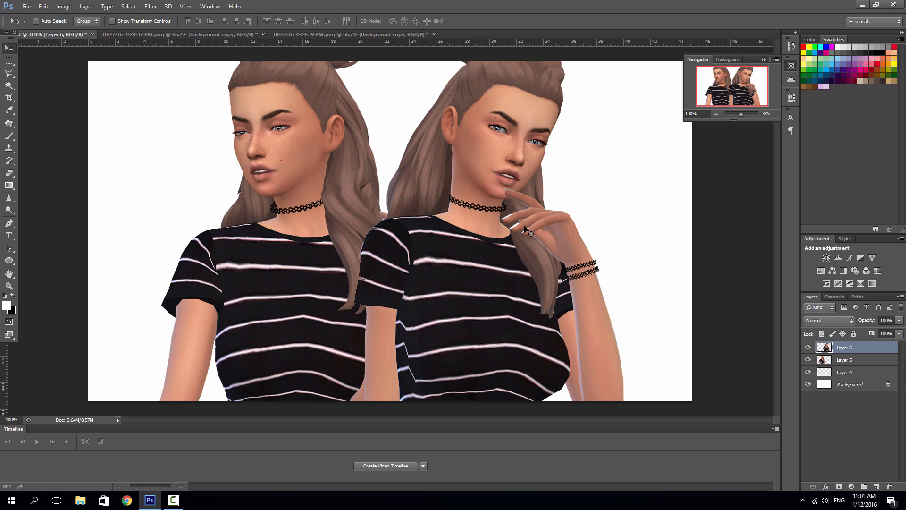
pyautogui.moveTo(526, 230)
pyautogui.mouseDown()
pyautogui.moveTo(540, 236)
pyautogui.moveTo(516, 235)
pyautogui.mouseUp()
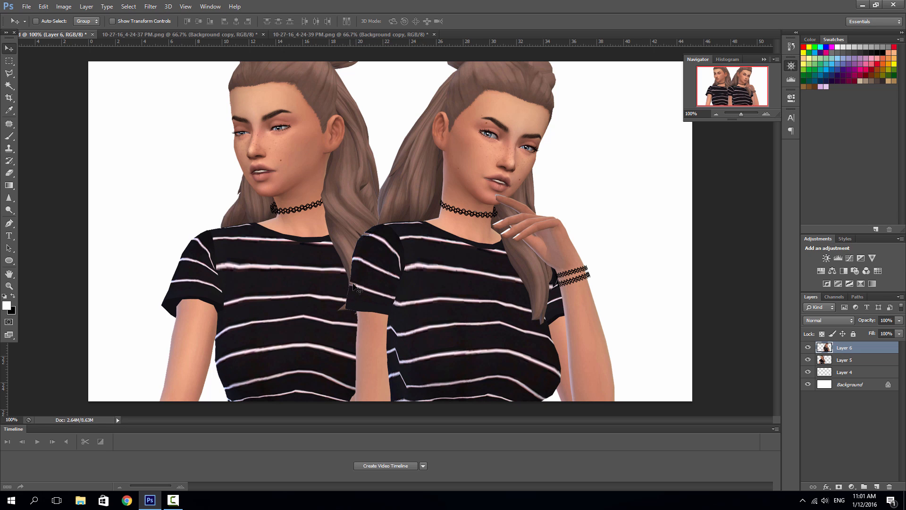
pyautogui.moveTo(458, 233)
pyautogui.mouseDown()
pyautogui.moveTo(473, 231)
pyautogui.moveTo(462, 231)
pyautogui.mouseUp()
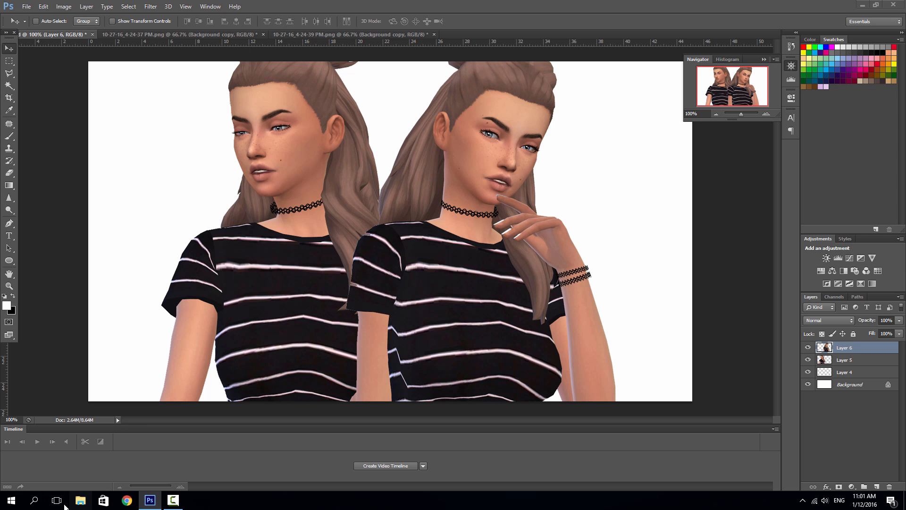
# Open edgy.png from the Imagery folder to examine the finished thumbnail's layout, and return to the Photoshop document.
pyautogui.click(80, 500)
pyautogui.click(280, 208)
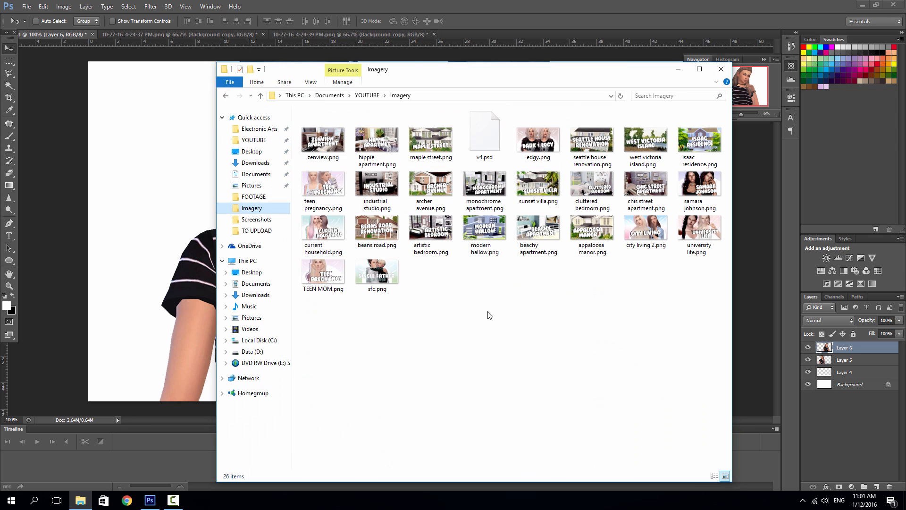
pyautogui.doubleClick(538, 140)
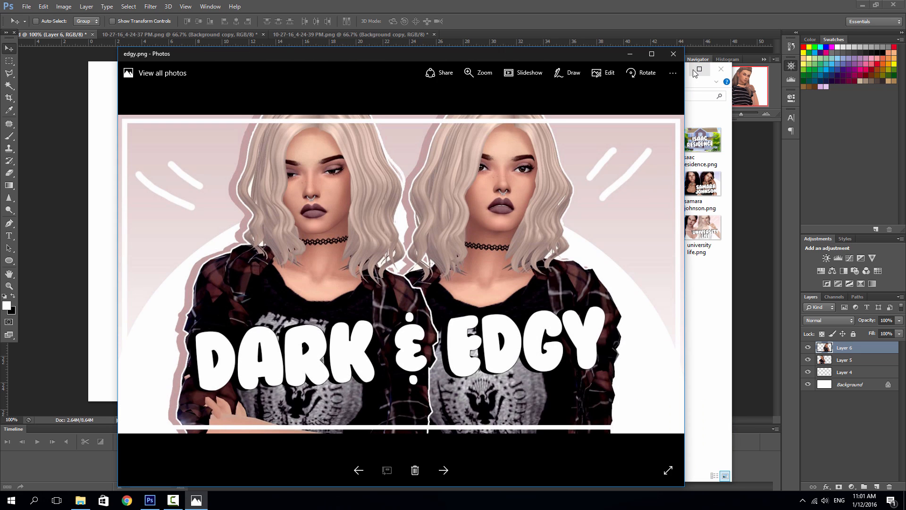
pyautogui.click(691, 78)
pyautogui.click(678, 69)
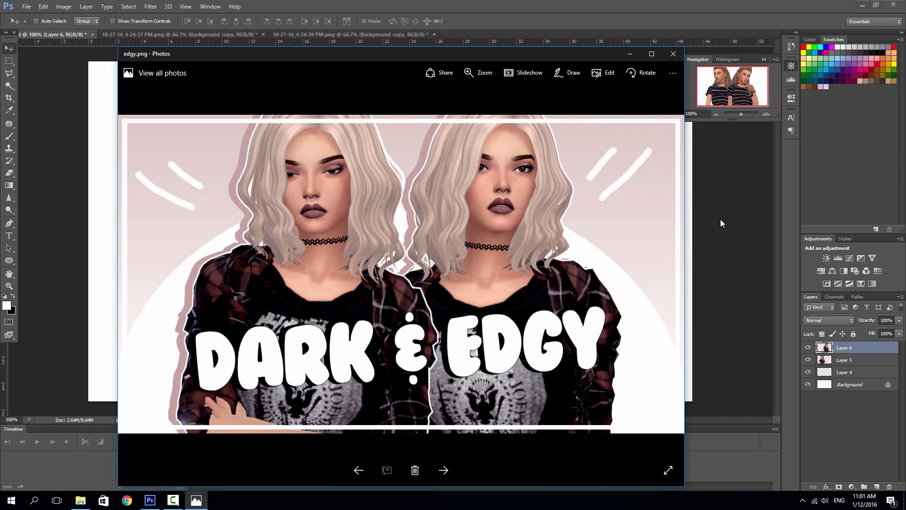
pyautogui.click(723, 237)
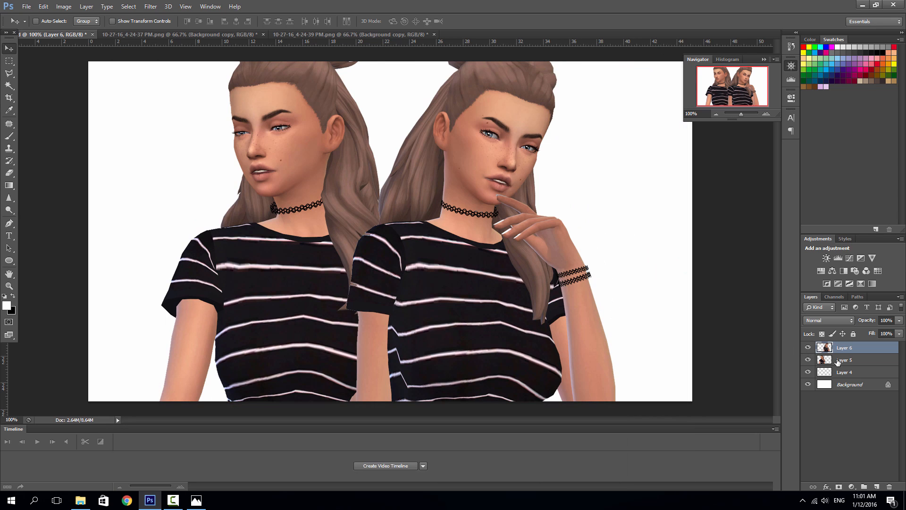
# Move the white frame on Layer 4 to the top of the layer stack and hide it.
pyautogui.moveTo(845, 373); pyautogui.dragTo(838, 342)
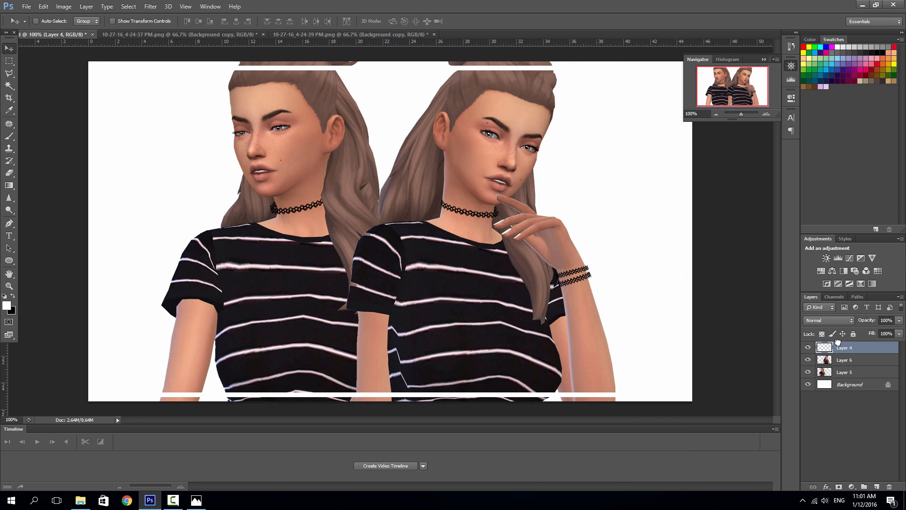
pyautogui.click(808, 347)
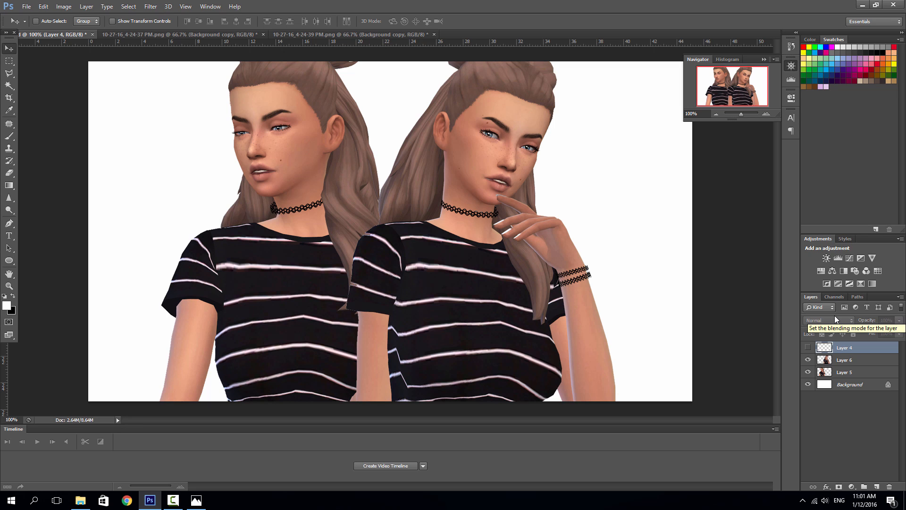
# Add a Gradient Fill layer directly above the Background layer, leaving the characters unobstructed by its settings.
pyautogui.click(847, 386)
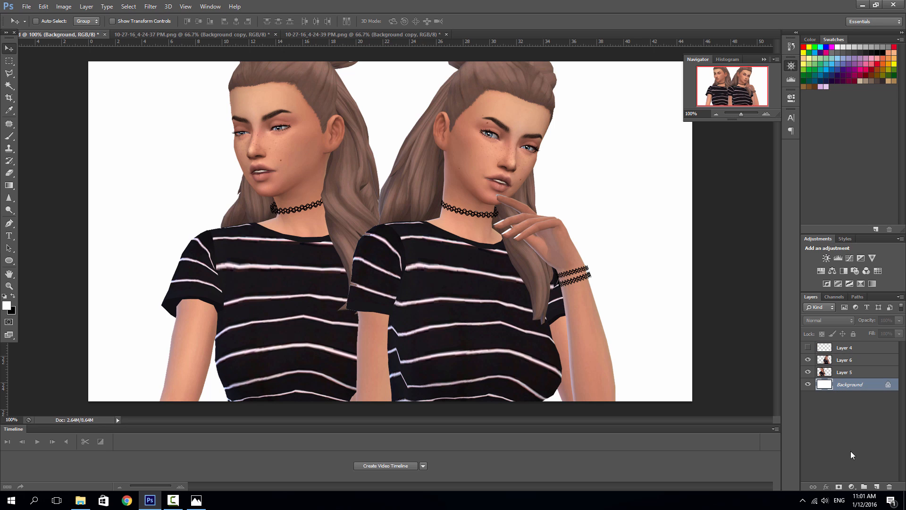
pyautogui.click(853, 486)
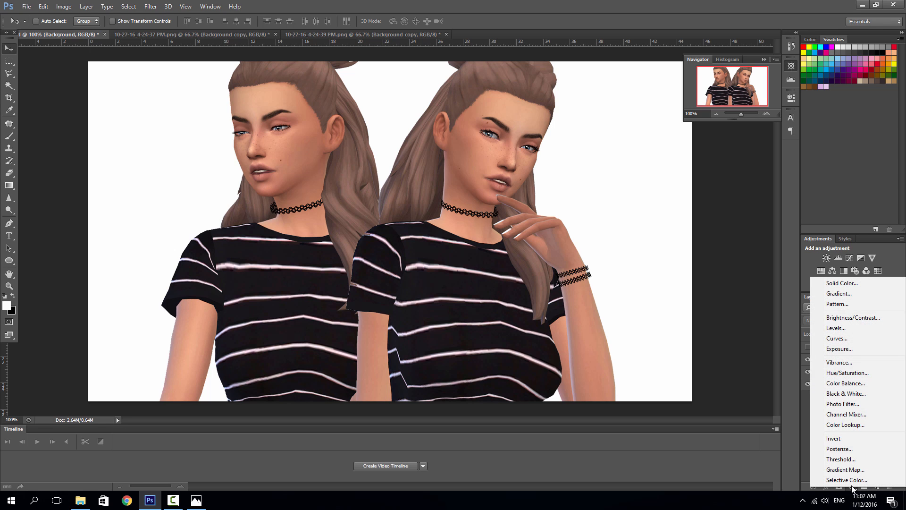
pyautogui.click(838, 293)
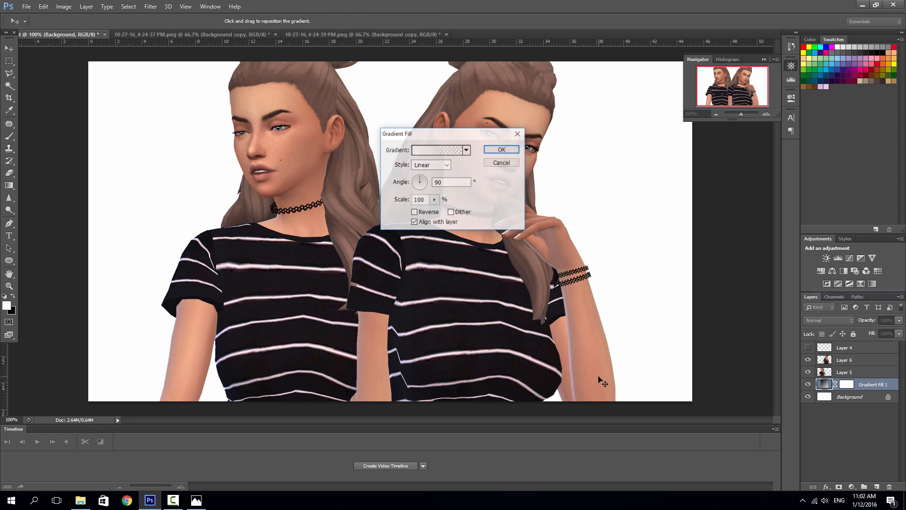
pyautogui.moveTo(437, 135); pyautogui.dragTo(428, 201)
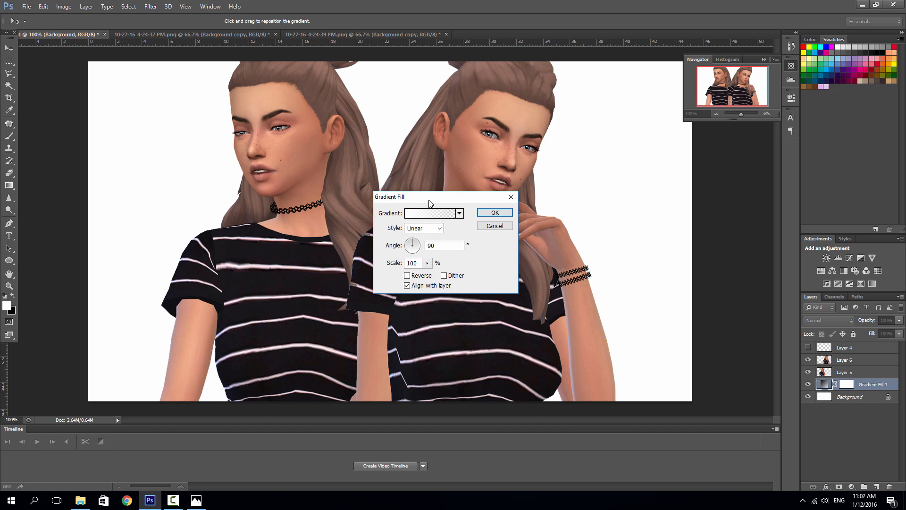
# Examine the gradient backgrounds of the finished thumbnails edgy.png and current household.png, and return to the Photoshop document.
pyautogui.click(195, 501)
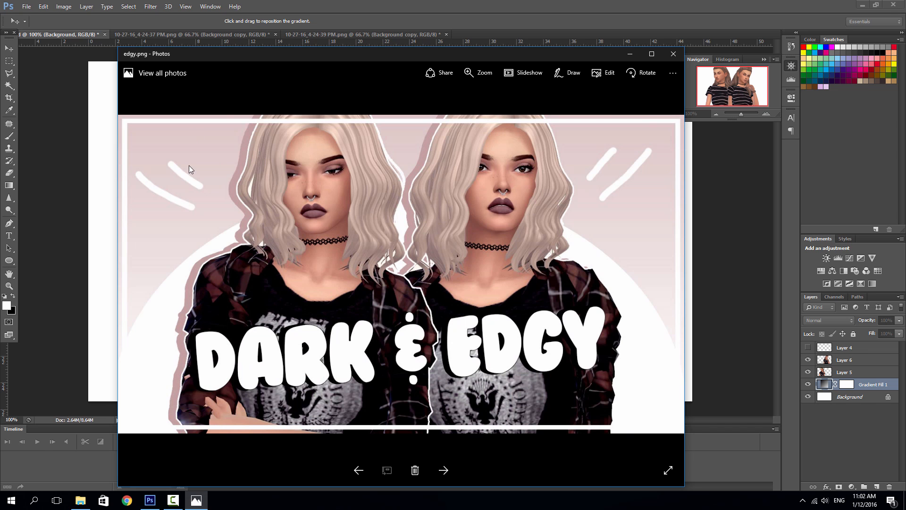
pyautogui.click(674, 54)
pyautogui.click(80, 500)
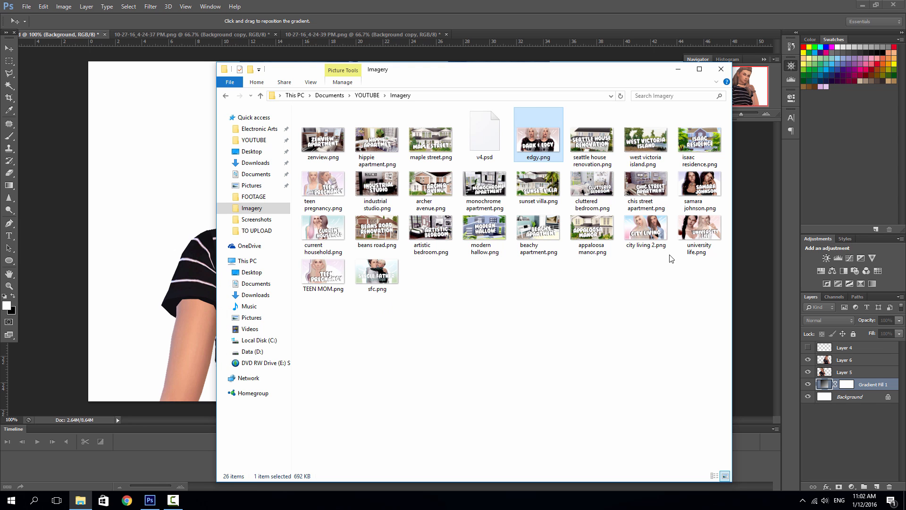
pyautogui.doubleClick(314, 242)
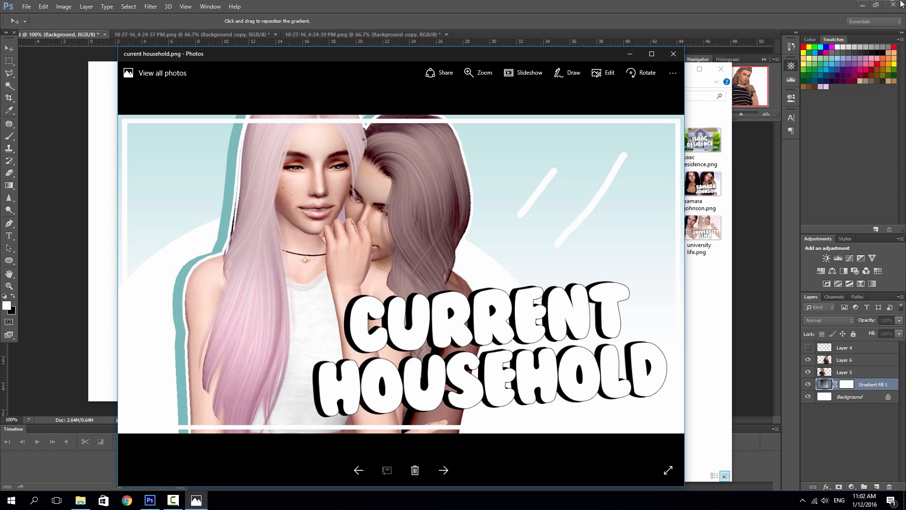
pyautogui.click(674, 54)
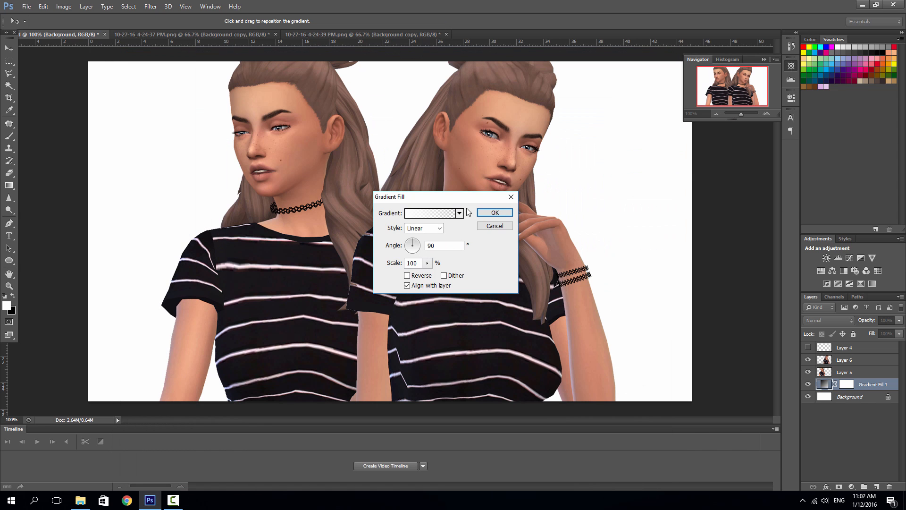
# Base the fill's gradient on the Foreground to Background preset, running from white to black.
pyautogui.click(417, 213)
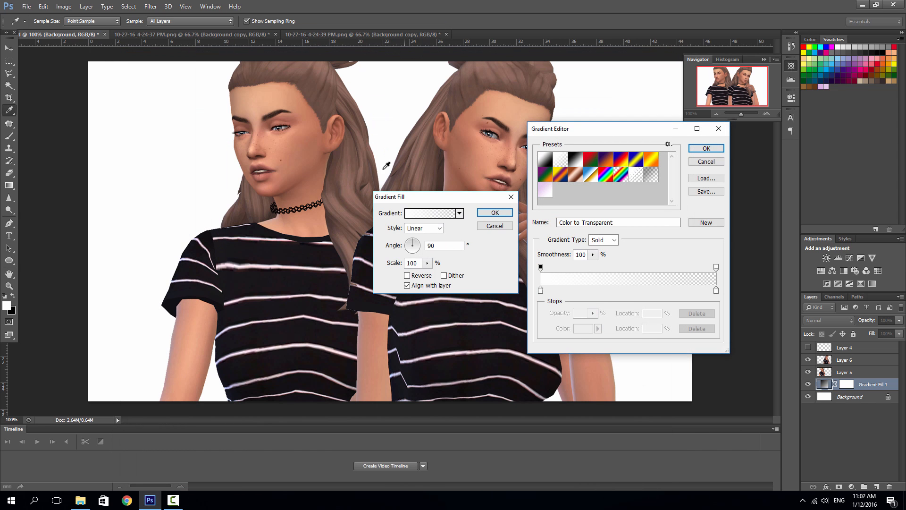
pyautogui.click(577, 165)
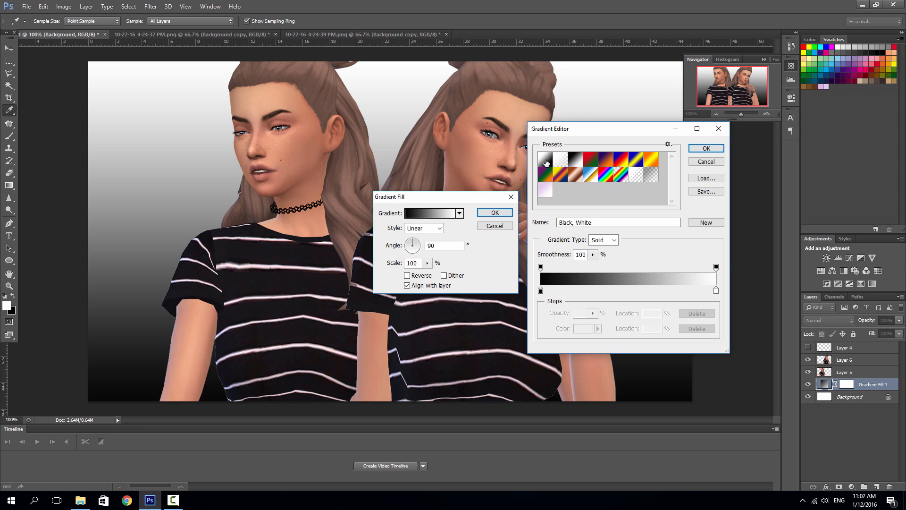
pyautogui.click(545, 162)
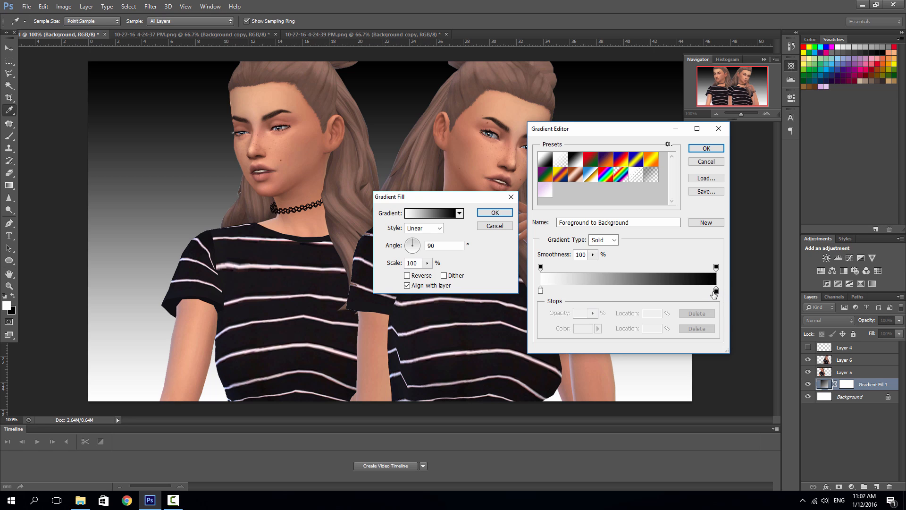
# Recolour the gradient's black end stop to light pink #ecbecf and apply the gradient fill.
pyautogui.click(716, 291)
pyautogui.click(583, 328)
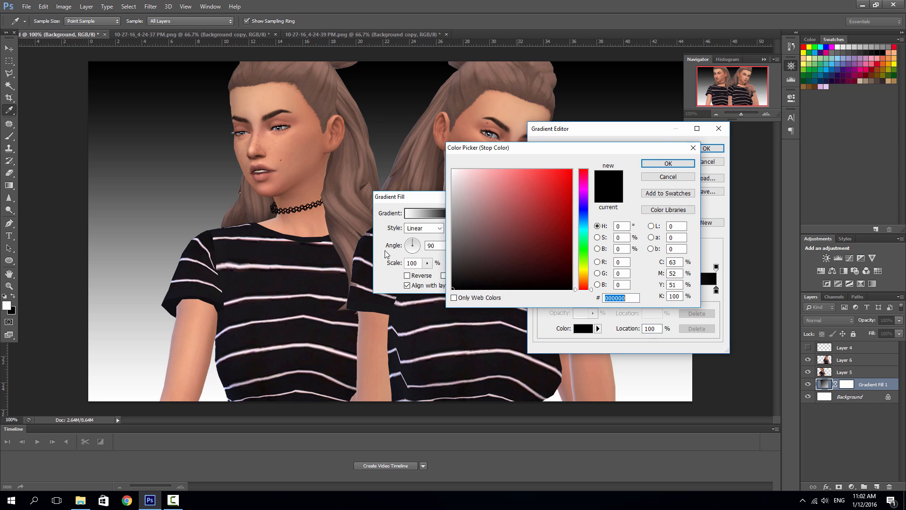
pyautogui.click(496, 178)
pyautogui.moveTo(536, 185); pyautogui.dragTo(584, 181)
pyautogui.moveTo(495, 172)
pyautogui.mouseDown()
pyautogui.moveTo(463, 176)
pyautogui.moveTo(474, 183)
pyautogui.mouseUp()
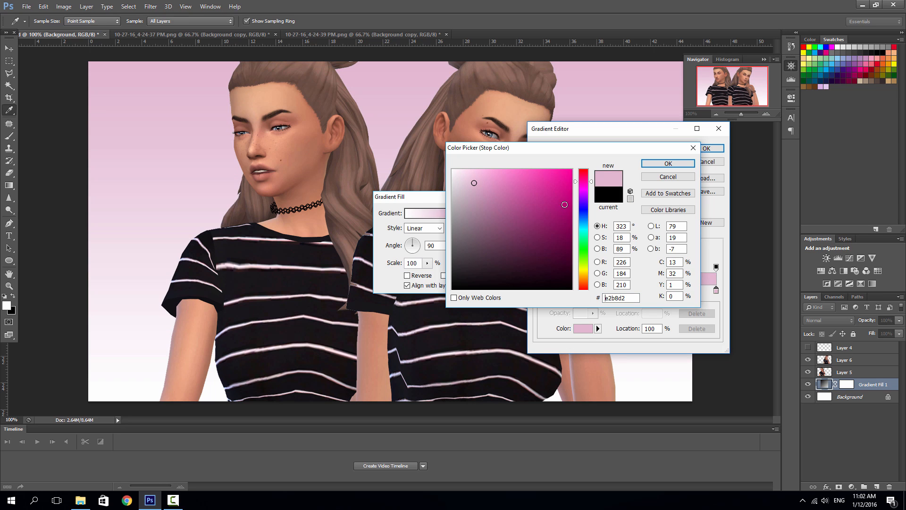
pyautogui.moveTo(583, 203); pyautogui.dragTo(584, 235)
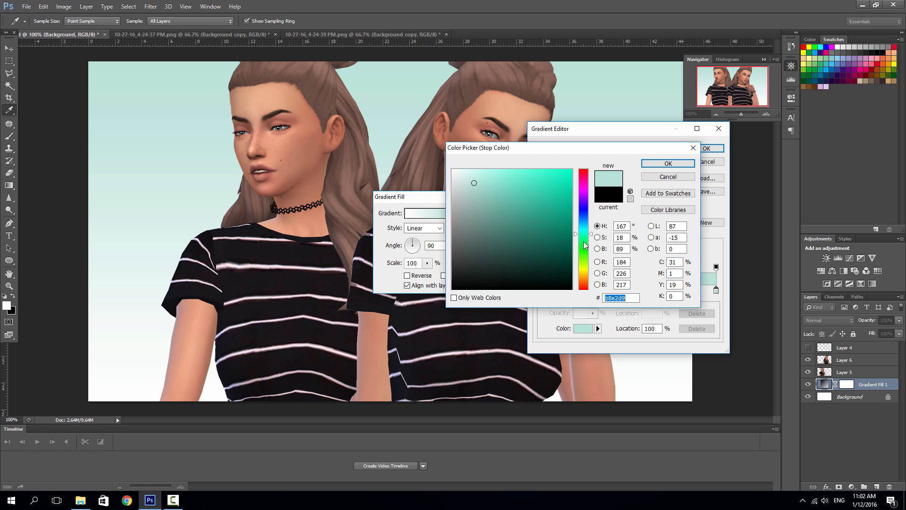
pyautogui.moveTo(580, 242); pyautogui.dragTo(576, 179)
pyautogui.moveTo(474, 183)
pyautogui.mouseDown()
pyautogui.moveTo(468, 176)
pyautogui.moveTo(476, 178)
pyautogui.mouseUp()
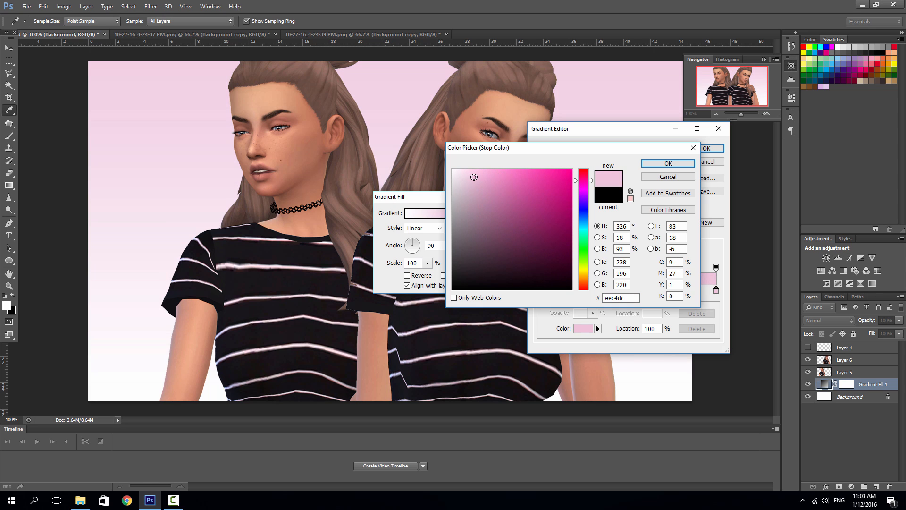
pyautogui.click(588, 177)
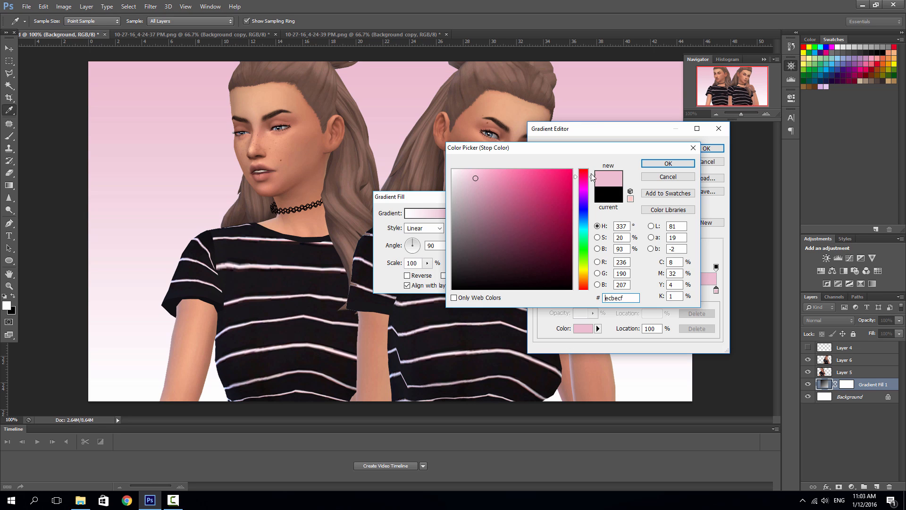
pyautogui.click(665, 163)
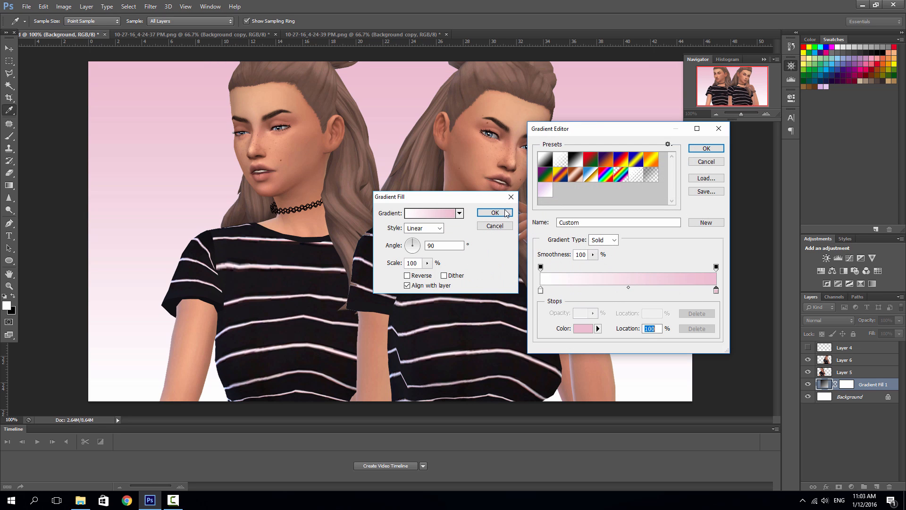
pyautogui.click(702, 149)
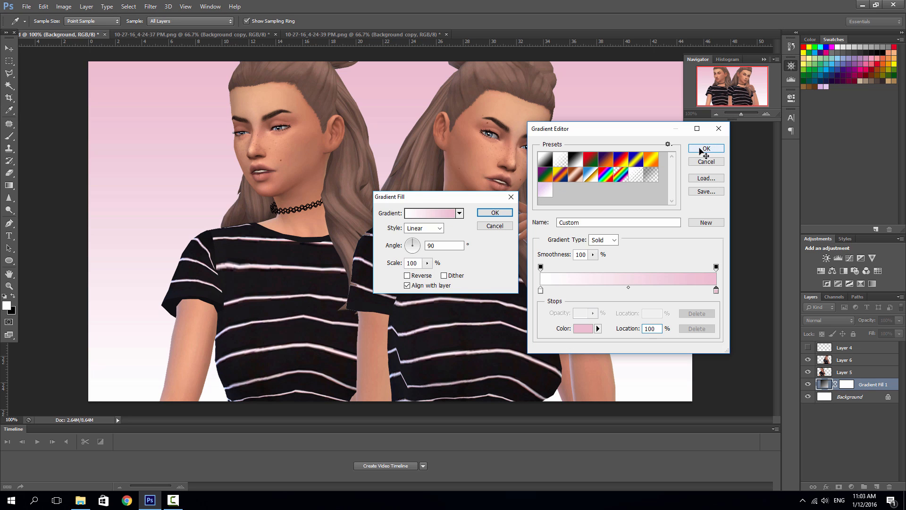
pyautogui.click(494, 213)
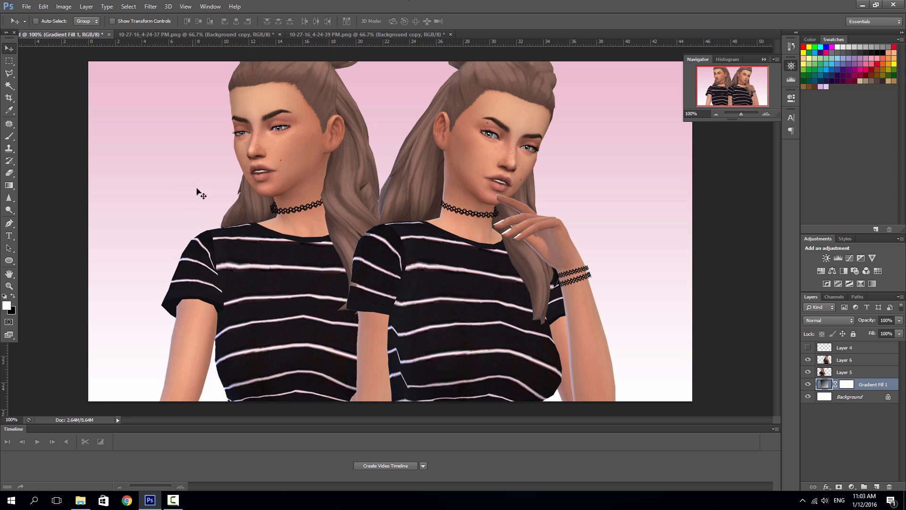
pyautogui.doubleClick(824, 384)
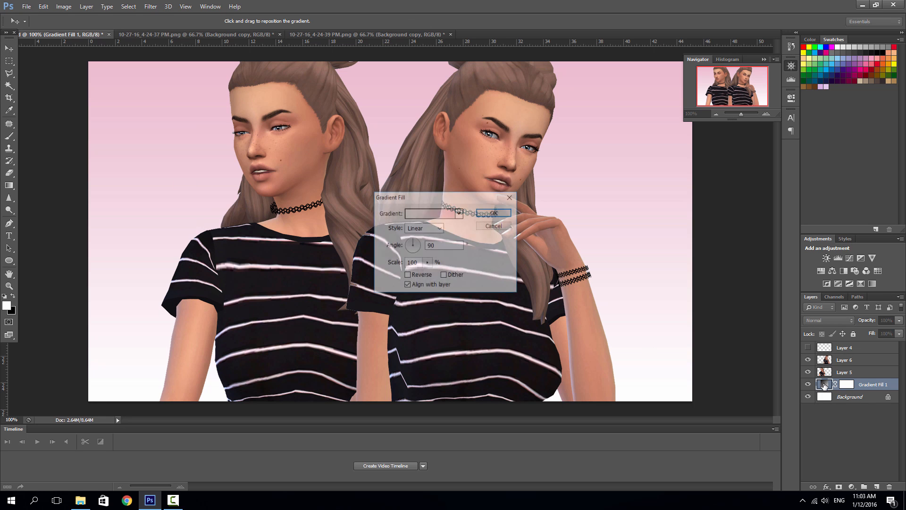
pyautogui.click(437, 213)
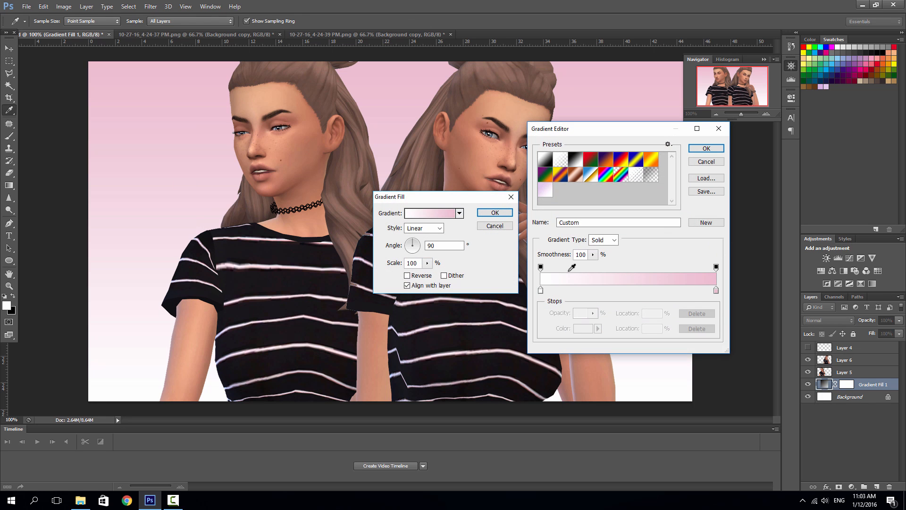
pyautogui.click(707, 163)
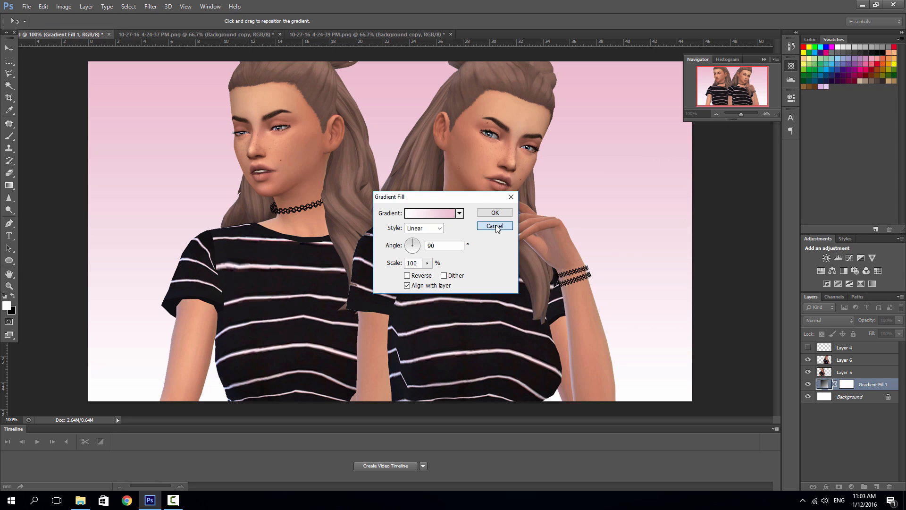
pyautogui.click(505, 226)
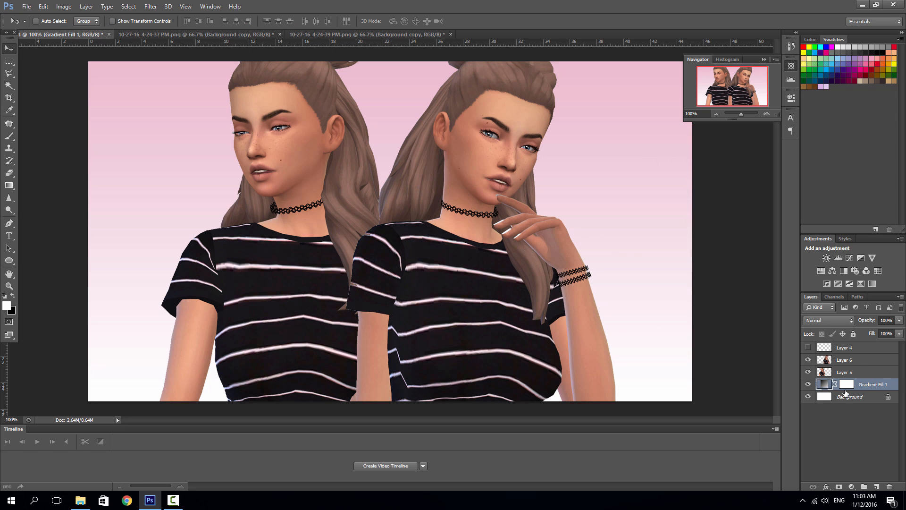
# Add a white colour stop at 11% location to the Gradient Fill 1 gradient and apply the change.
pyautogui.doubleClick(825, 385)
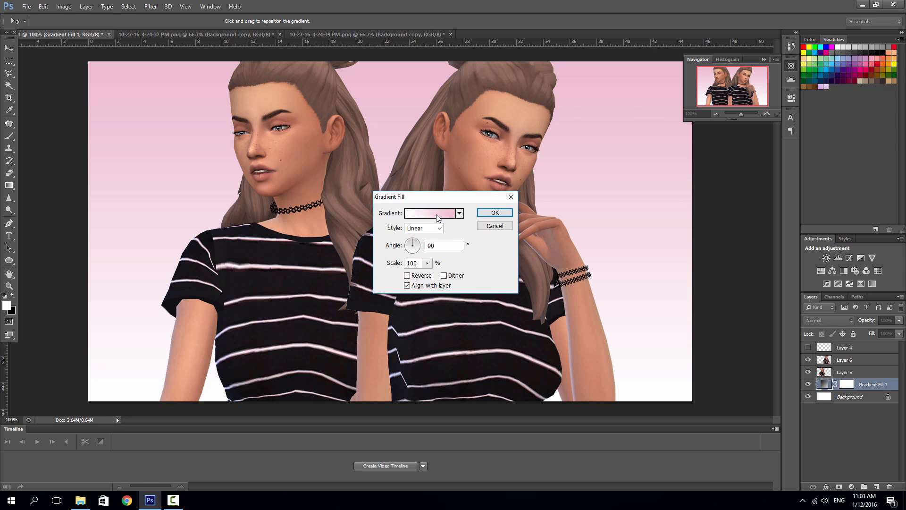
pyautogui.click(438, 218)
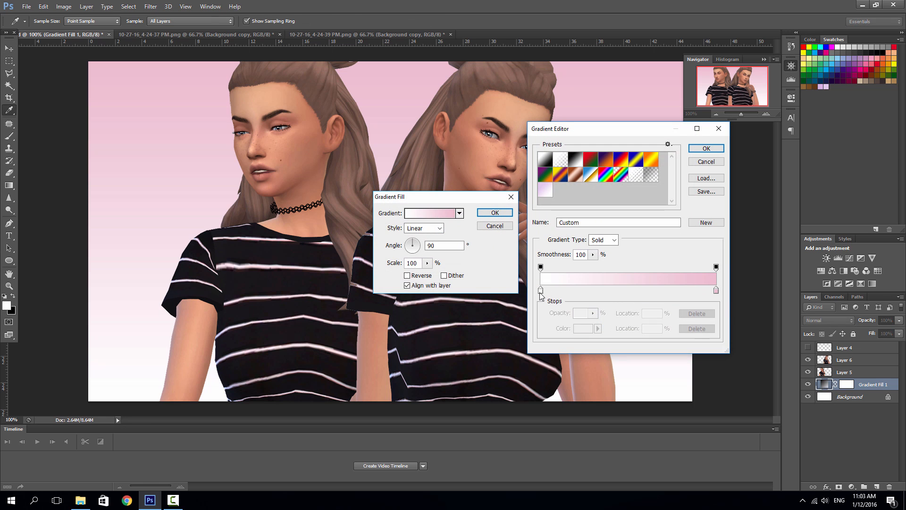
pyautogui.moveTo(540, 295); pyautogui.dragTo(585, 295)
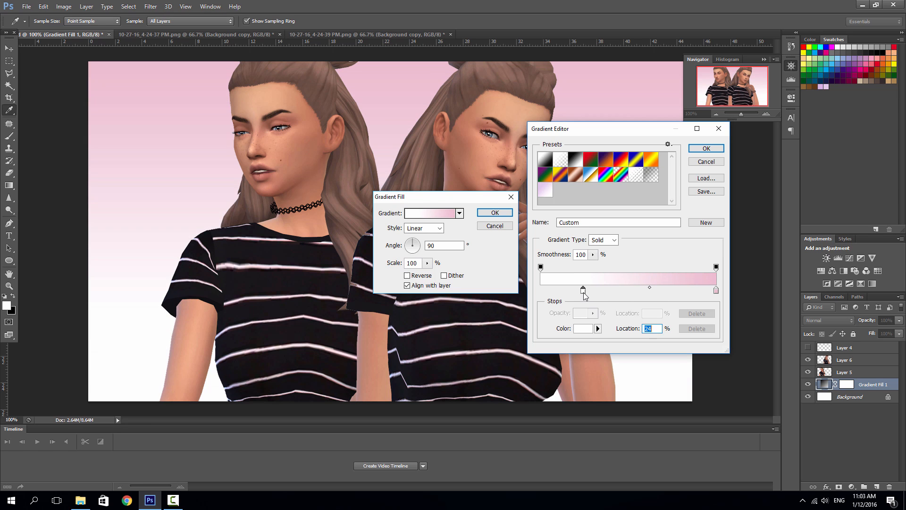
pyautogui.moveTo(714, 293); pyautogui.dragTo(494, 290)
pyautogui.moveTo(615, 292); pyautogui.dragTo(619, 314)
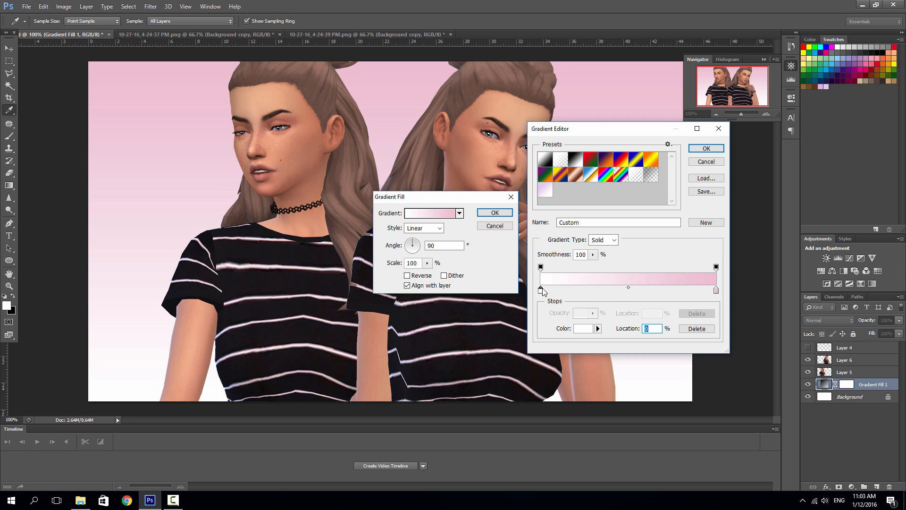
pyautogui.click(559, 289)
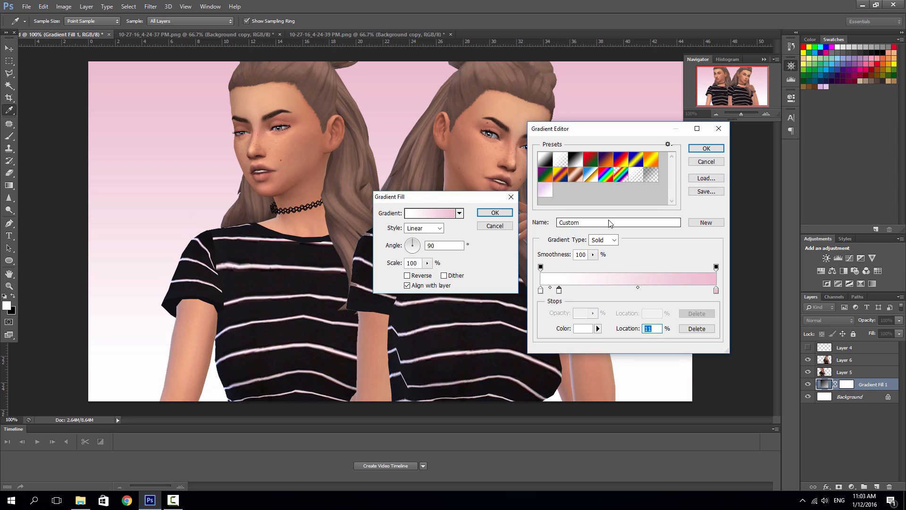
pyautogui.click(717, 148)
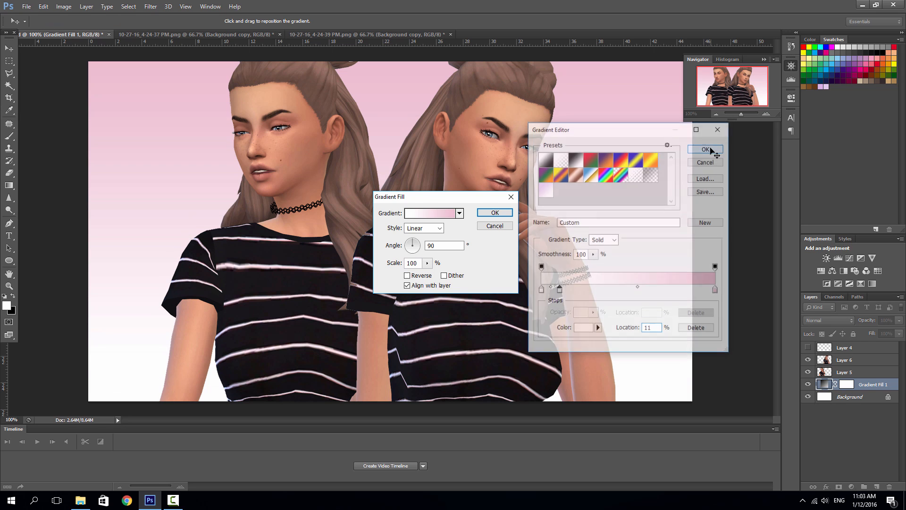
pyautogui.click(490, 213)
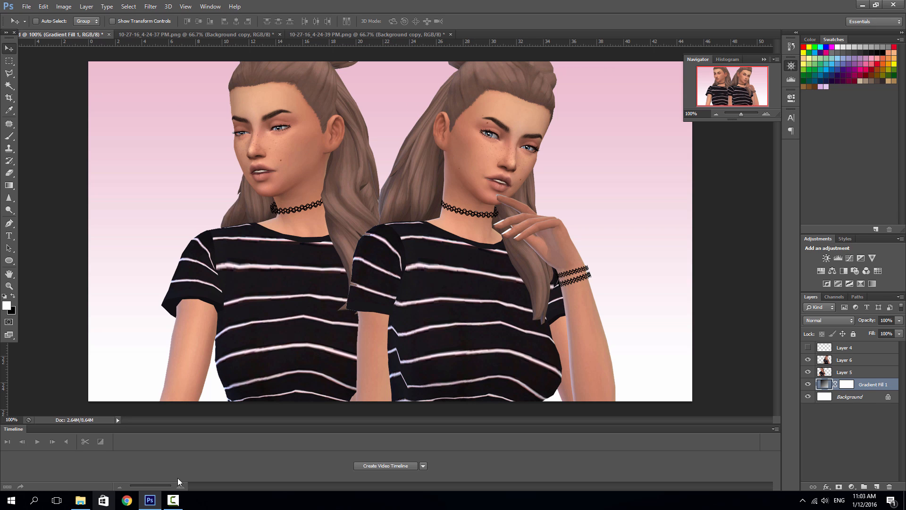
# Open edgy.png again to examine the outline and shadow around its characters, and return to the Photoshop document.
pyautogui.click(80, 500)
pyautogui.doubleClick(533, 146)
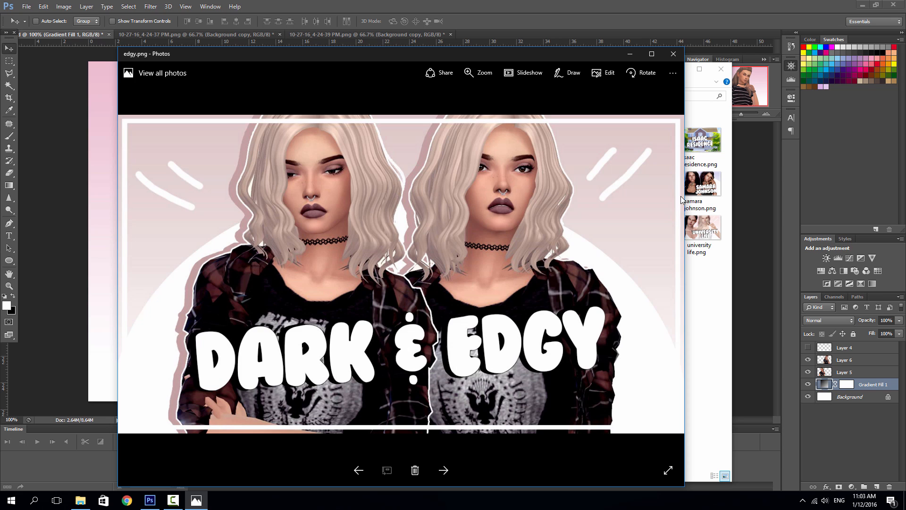
pyautogui.click(294, 9)
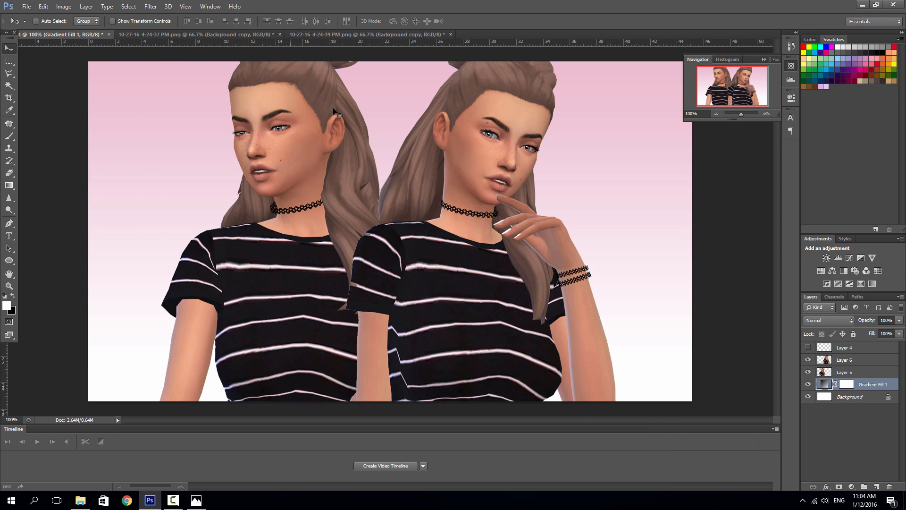
# Open the blending options of Layer 5 and enable a Stroke effect around the character.
pyautogui.click(842, 372)
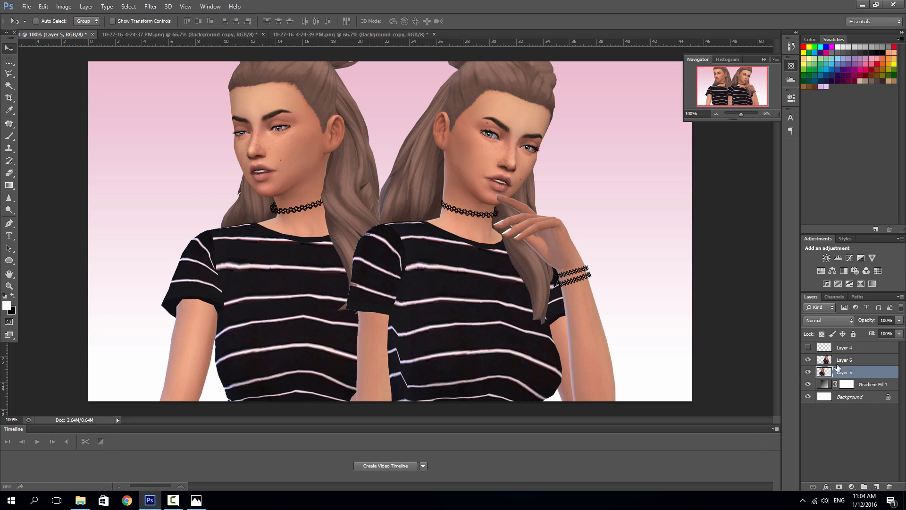
pyautogui.rightClick(844, 374)
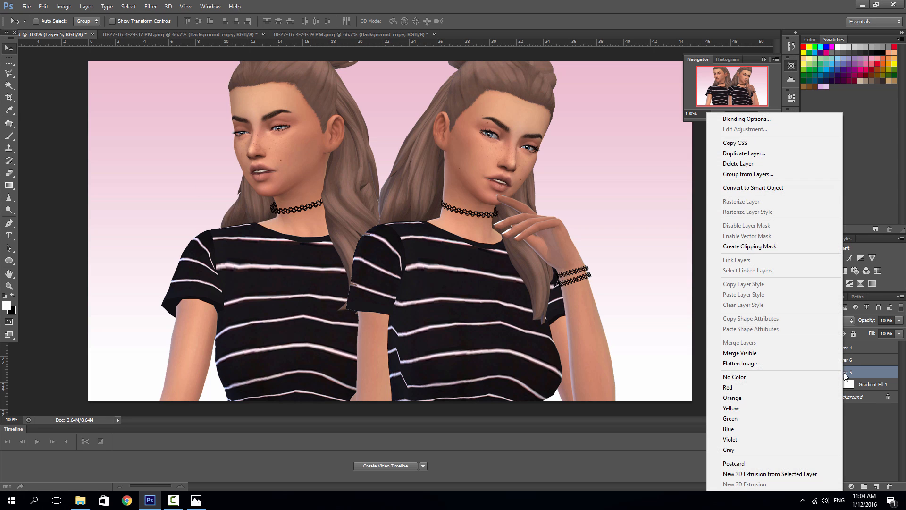
pyautogui.click(752, 119)
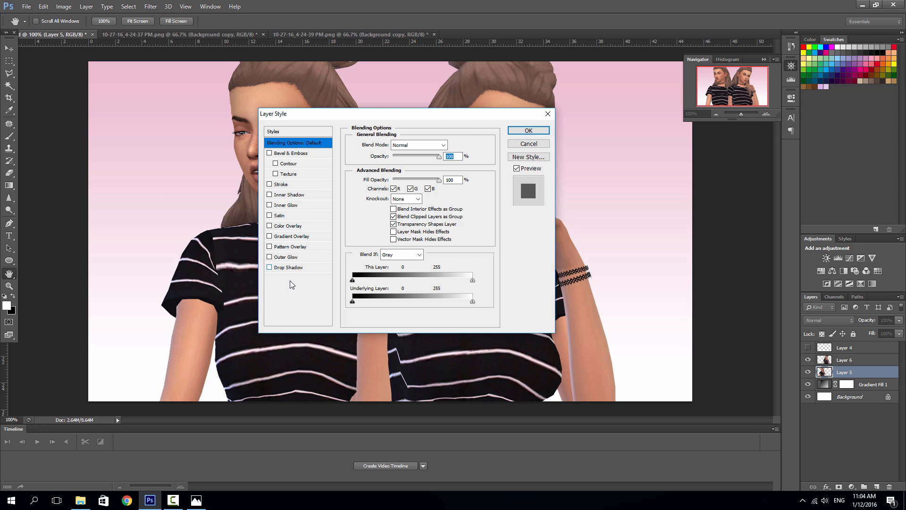
pyautogui.moveTo(380, 114); pyautogui.dragTo(565, 155)
pyautogui.click(455, 225)
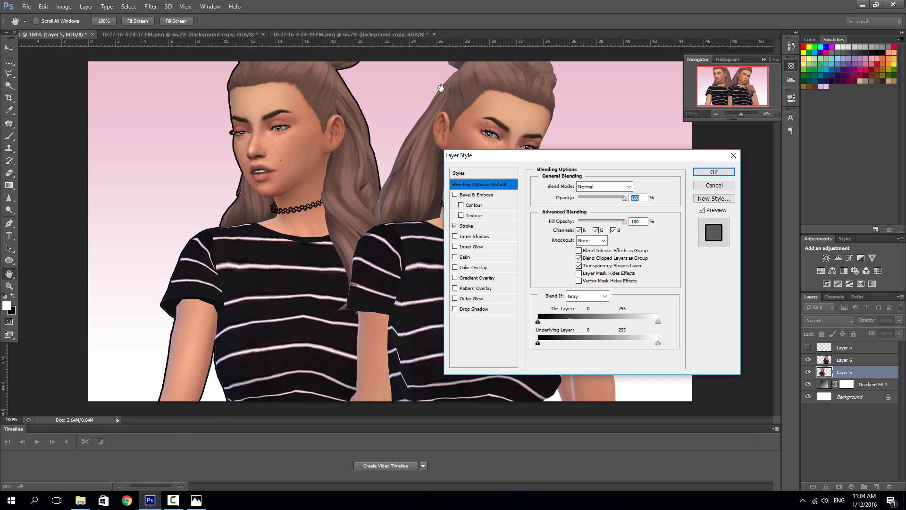
pyautogui.click(481, 225)
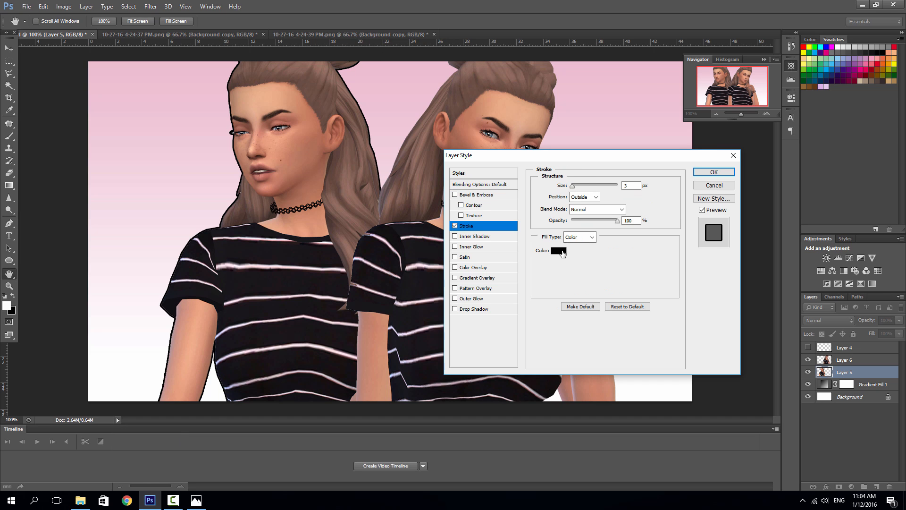
# Set the stroke's colour to white #ffffff and its size to 3 px.
pyautogui.click(559, 251)
pyautogui.write('ffffff')
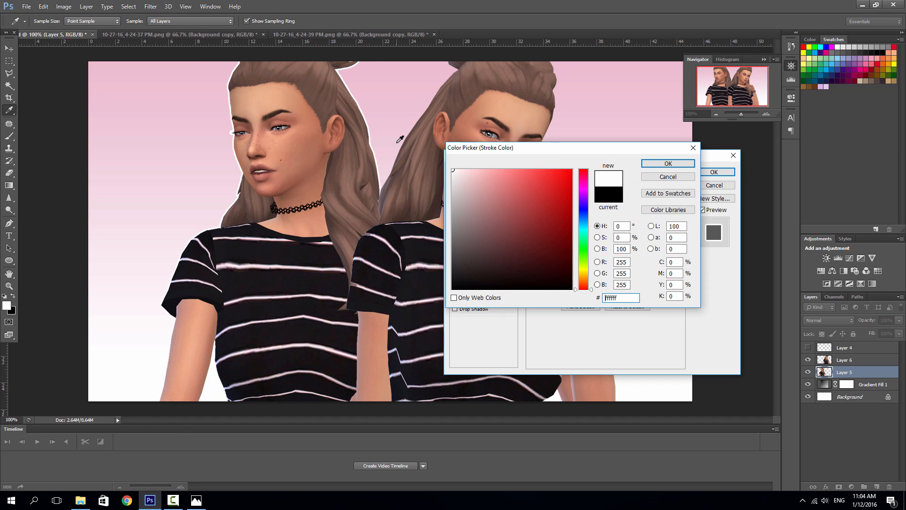
pyautogui.click(689, 163)
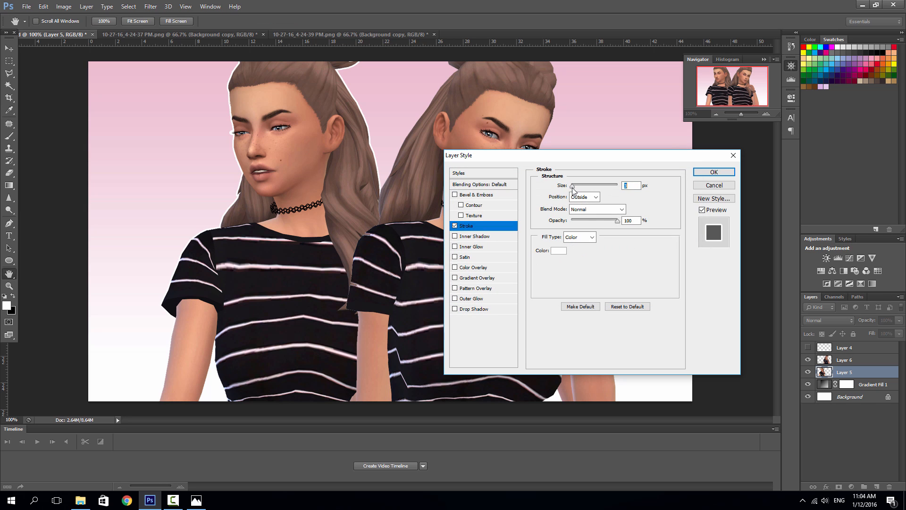
pyautogui.moveTo(573, 186); pyautogui.dragTo(659, 192)
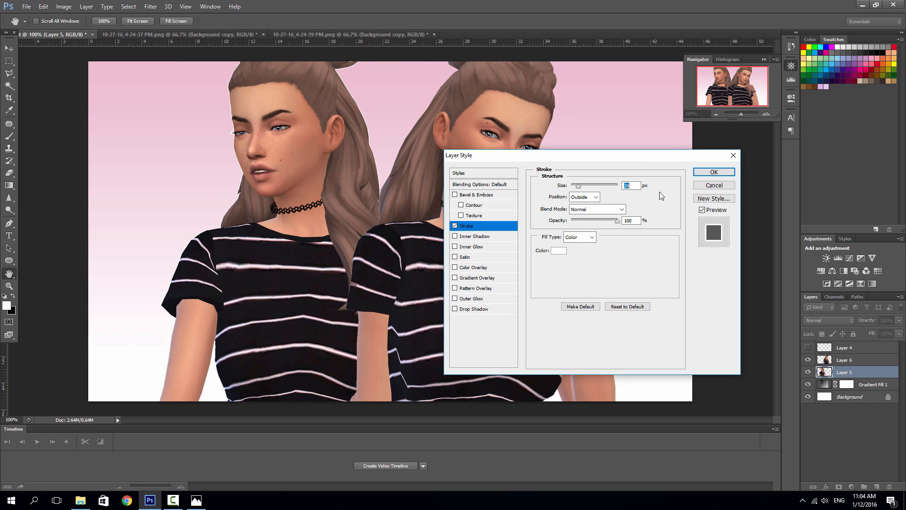
pyautogui.moveTo(604, 190); pyautogui.dragTo(573, 192)
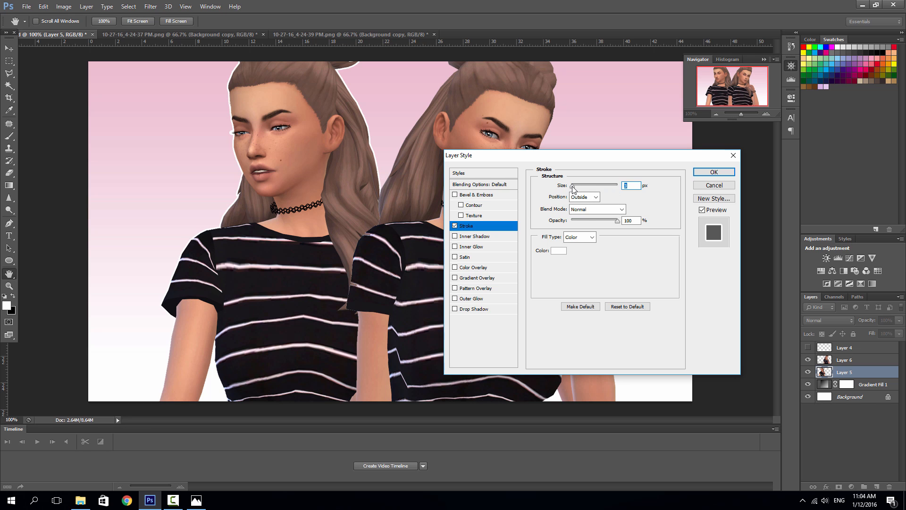
# Compare the character's outline with the reference image edgy.png and return to the layer style settings.
pyautogui.click(203, 500)
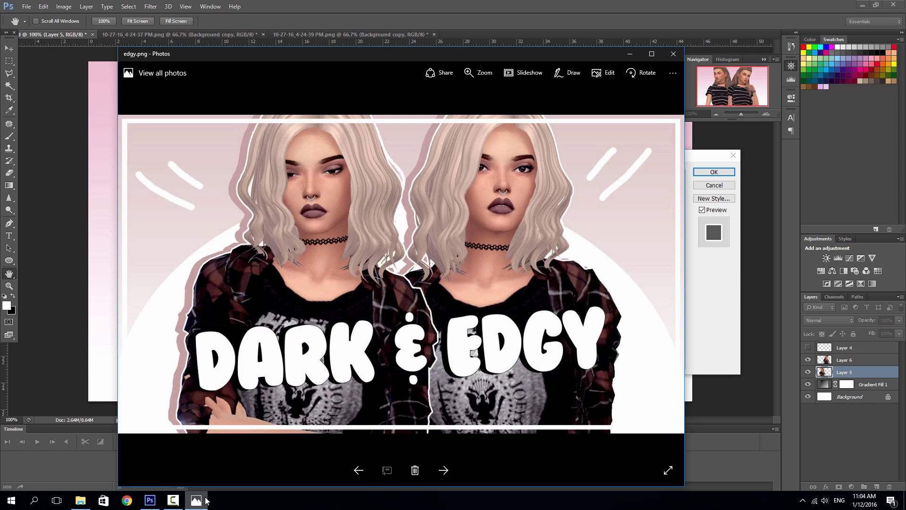
pyautogui.click(196, 501)
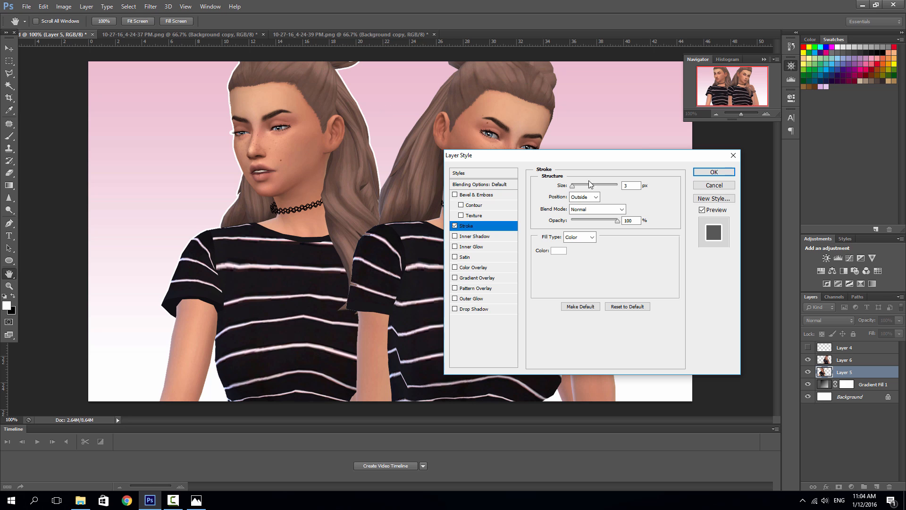
pyautogui.moveTo(567, 156); pyautogui.dragTo(517, 198)
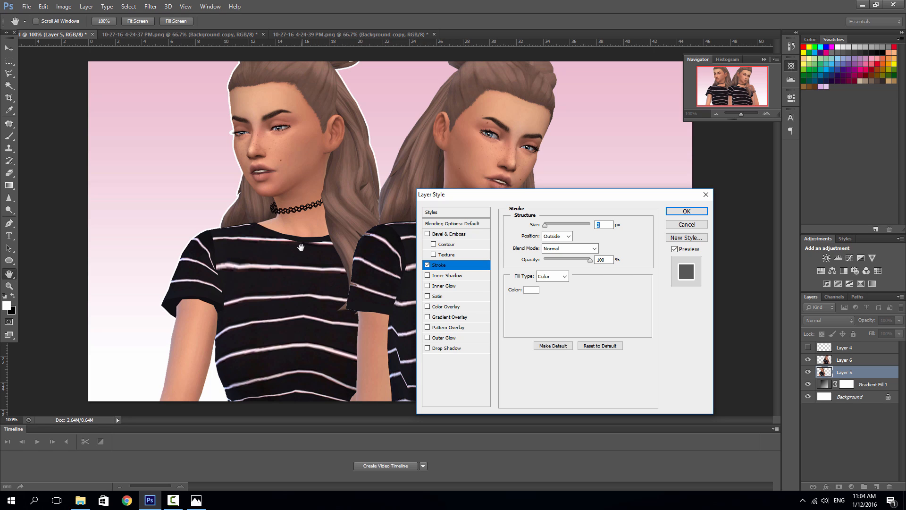
pyautogui.click(197, 500)
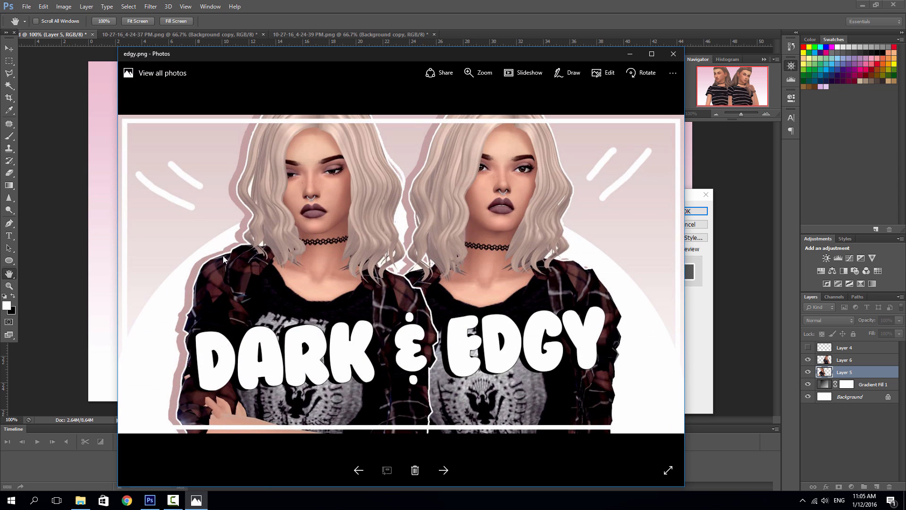
pyautogui.click(622, 55)
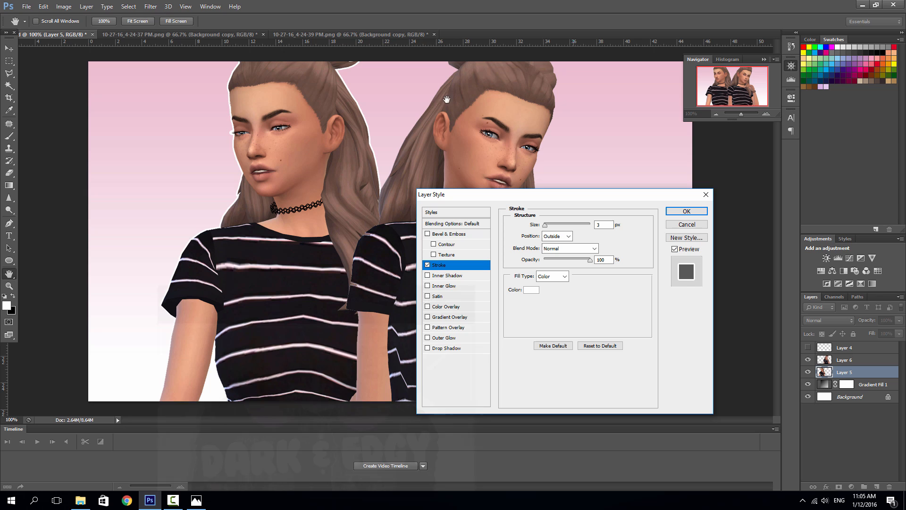
# Add a Drop Shadow to Layer 5 with Normal blend mode and 100% opacity.
pyautogui.click(440, 349)
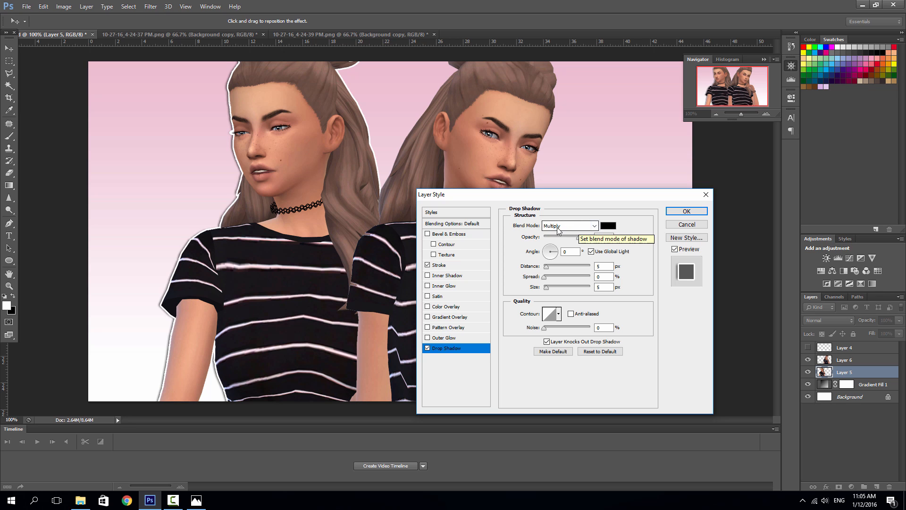
pyautogui.click(578, 225)
pyautogui.click(573, 236)
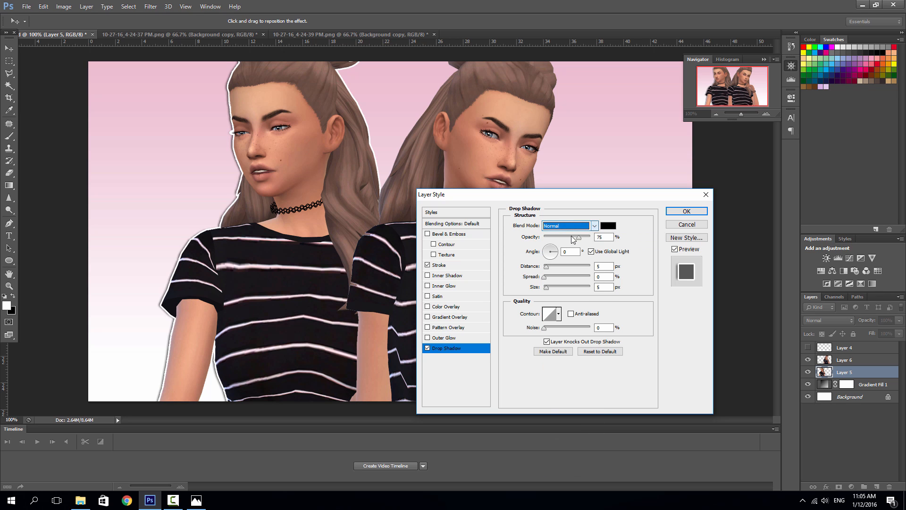
pyautogui.moveTo(582, 239); pyautogui.dragTo(602, 239)
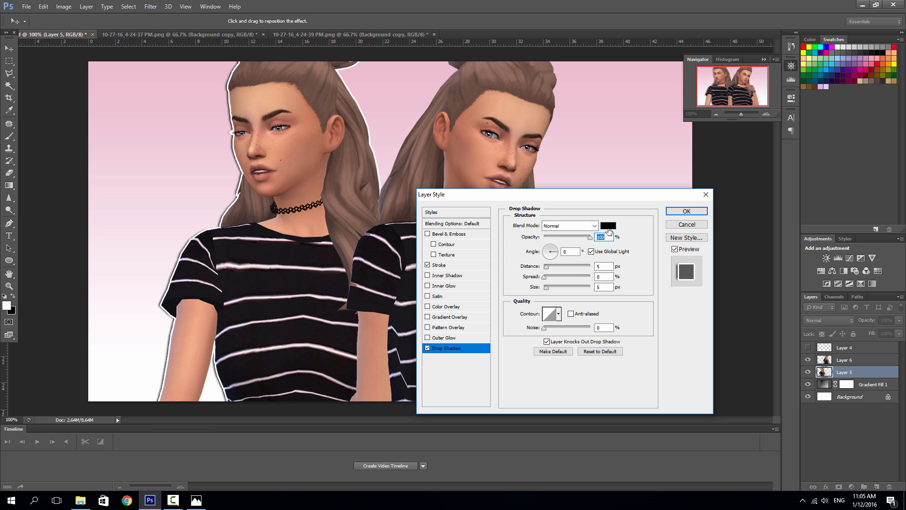
# Sample the background pink for the drop shadow, darken it to #a35b76, and set the spread to 100%.
pyautogui.click(608, 225)
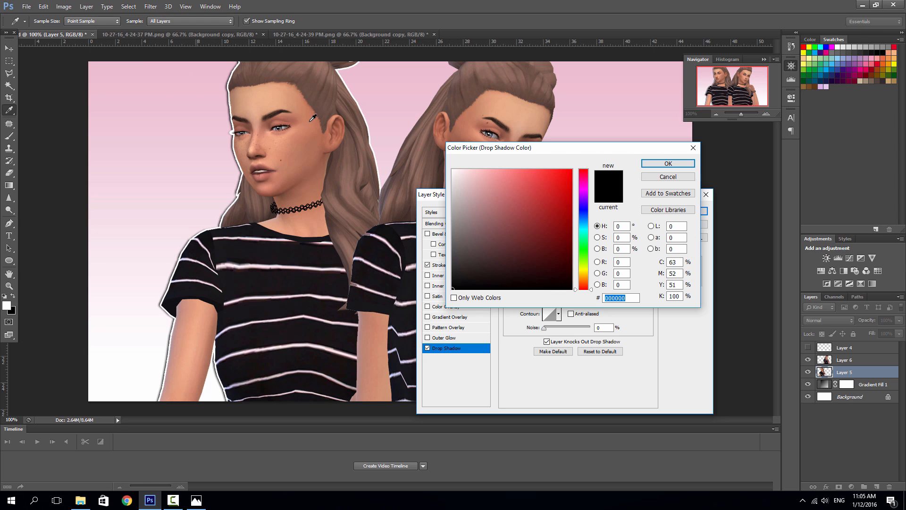
pyautogui.click(131, 71)
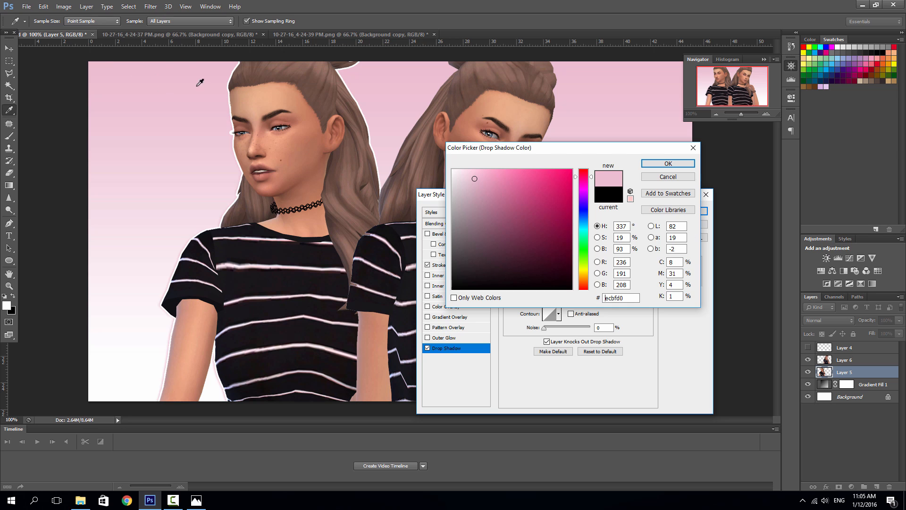
pyautogui.moveTo(479, 190); pyautogui.dragTo(506, 212)
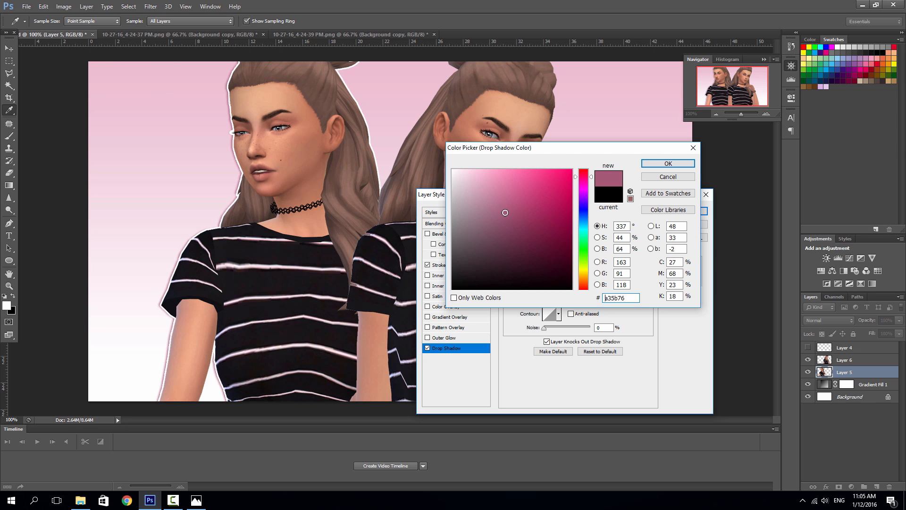
pyautogui.click(668, 163)
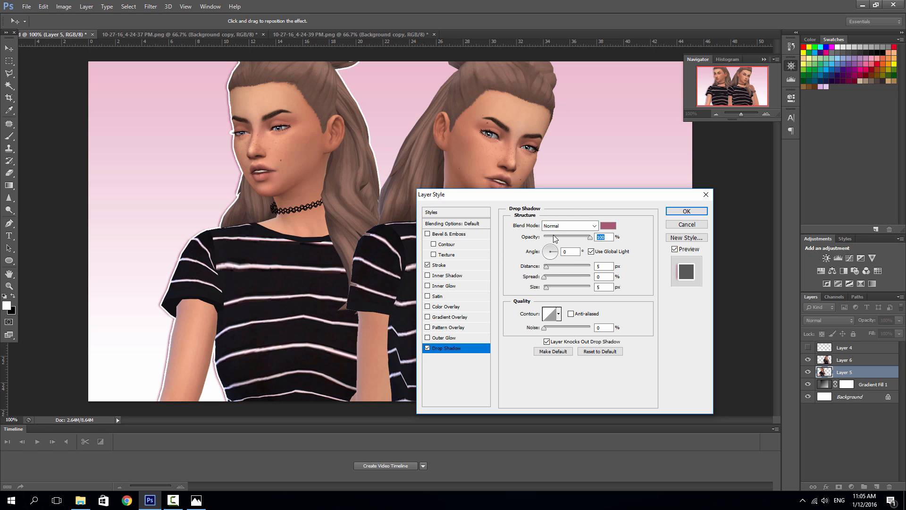
pyautogui.moveTo(547, 255); pyautogui.dragTo(558, 255)
pyautogui.moveTo(546, 277); pyautogui.dragTo(600, 283)
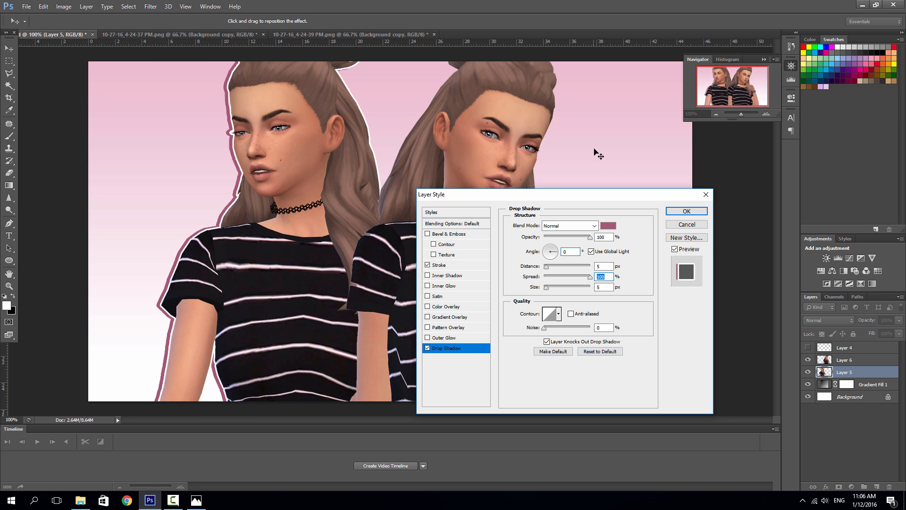
# Lighten the drop shadow's colour to dusty pink #c98ca3, keeping the spread at 100%.
pyautogui.click(608, 225)
pyautogui.moveTo(505, 212); pyautogui.dragTo(488, 195)
pyautogui.click(682, 164)
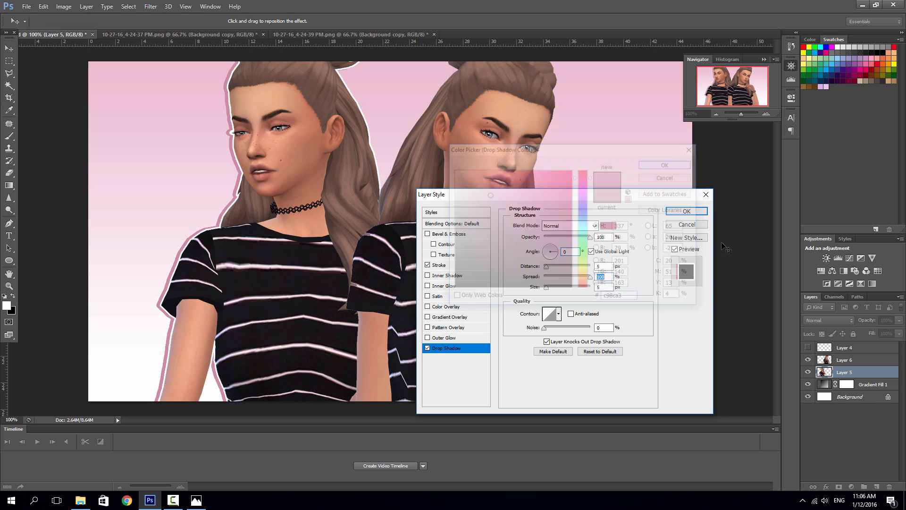
pyautogui.click(591, 276)
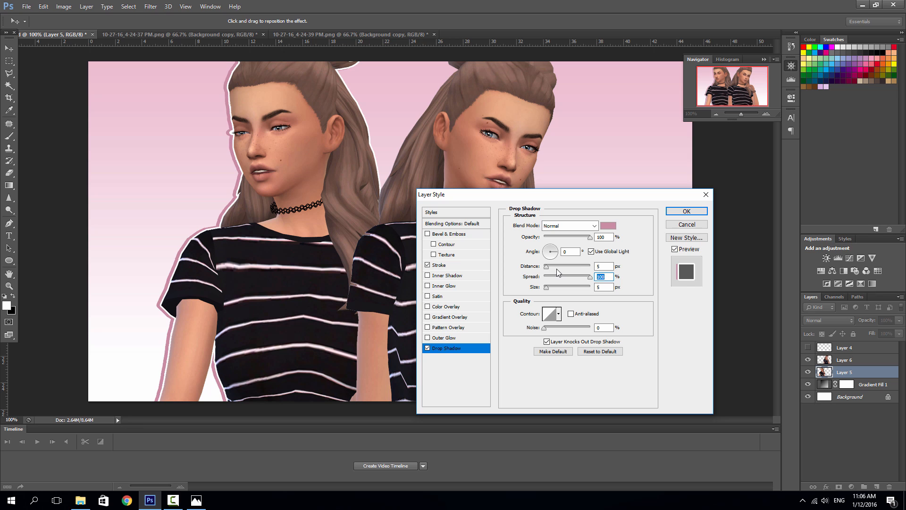
# Set the drop shadow's distance to 15 px and size to 0 px, checking against edgy.png, and apply the layer style.
pyautogui.moveTo(548, 267)
pyautogui.mouseDown()
pyautogui.moveTo(607, 268)
pyautogui.moveTo(552, 265)
pyautogui.mouseUp()
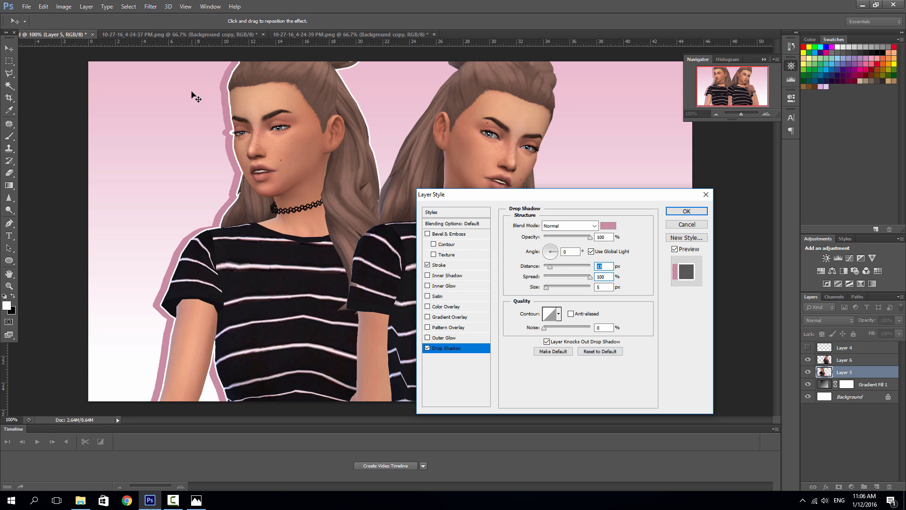
pyautogui.moveTo(550, 267); pyautogui.dragTo(553, 269)
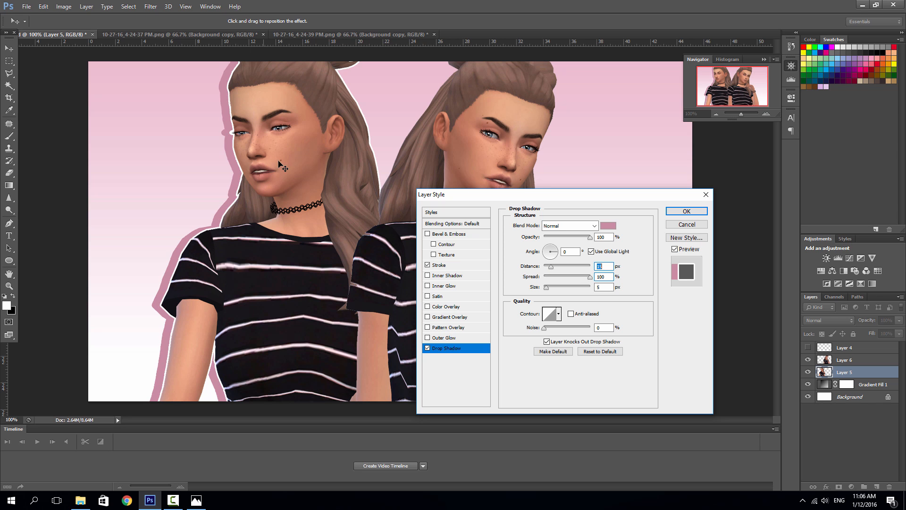
pyautogui.click(196, 504)
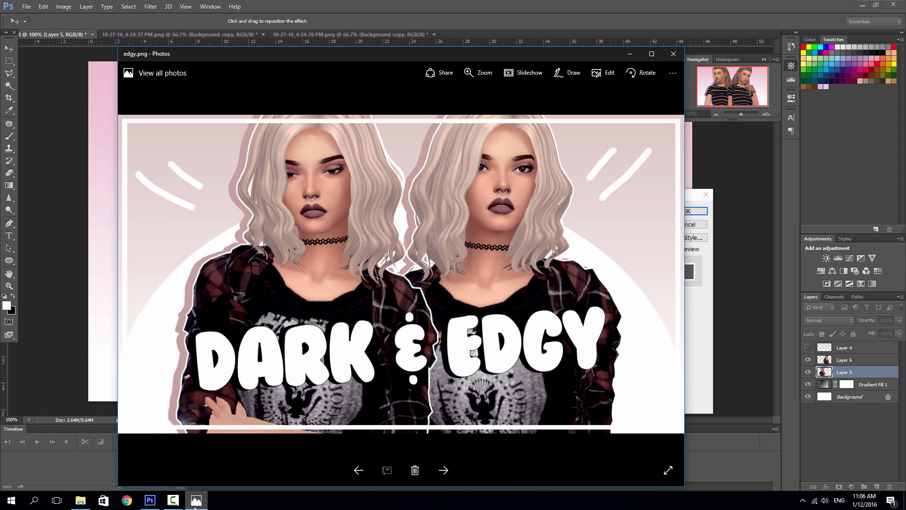
pyautogui.click(195, 505)
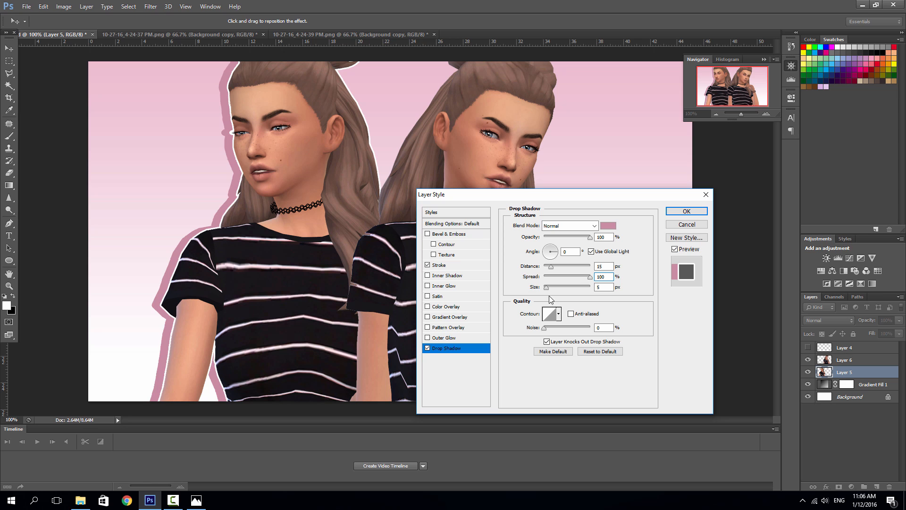
pyautogui.moveTo(548, 291)
pyautogui.mouseDown()
pyautogui.moveTo(572, 292)
pyautogui.moveTo(532, 289)
pyautogui.mouseUp()
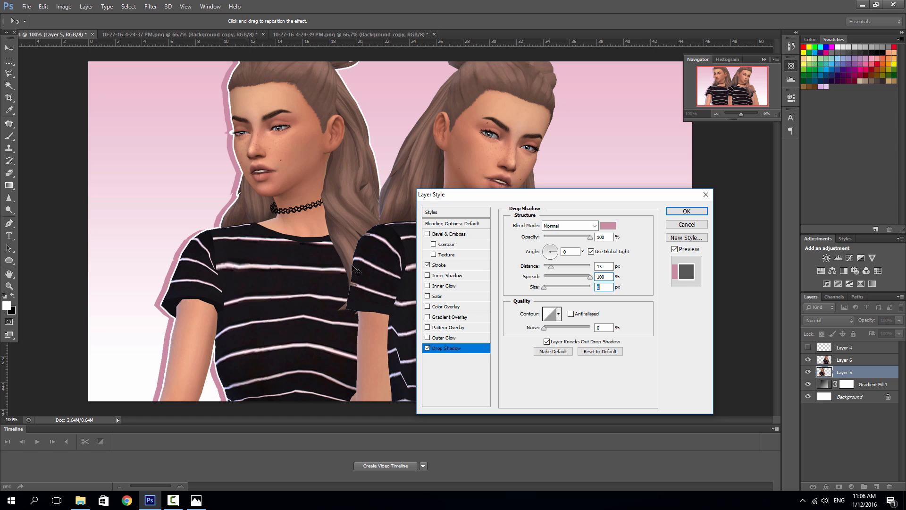
pyautogui.click(686, 213)
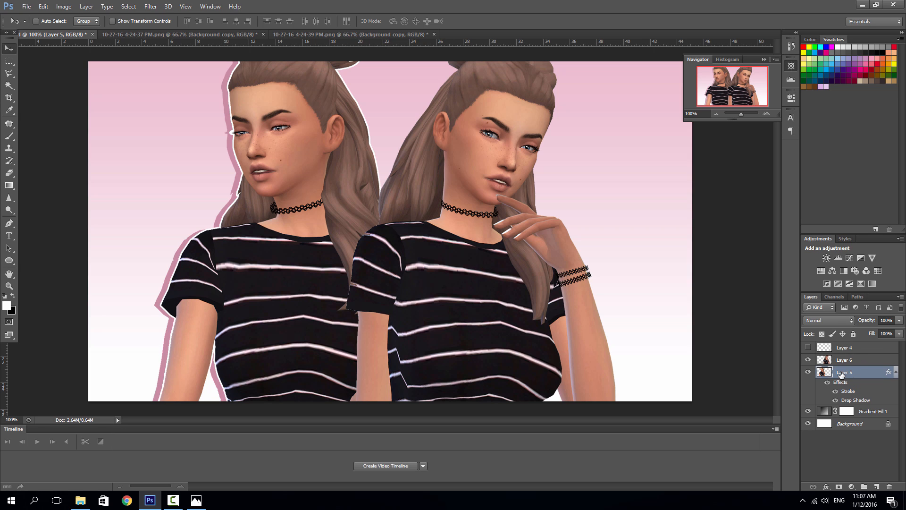
# Copy the layer style of Layer 5 and paste it onto Layer 6.
pyautogui.rightClick(841, 374)
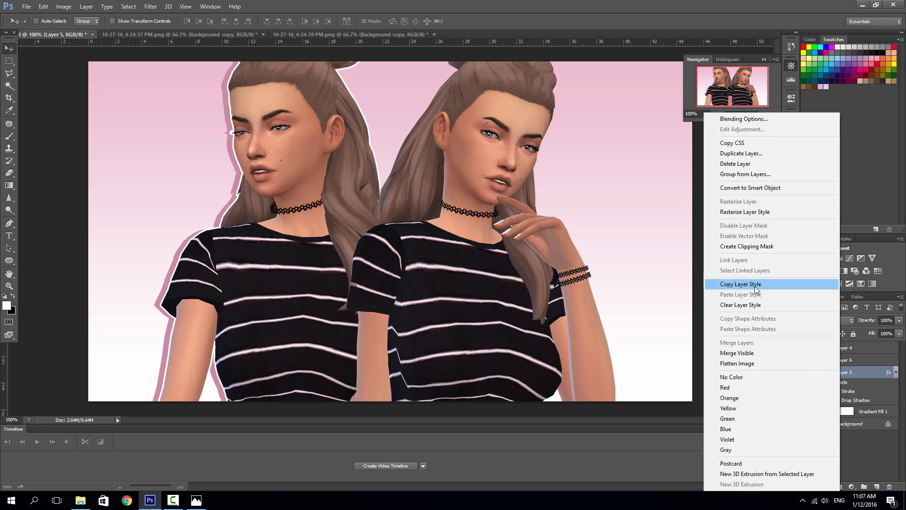
pyautogui.click(755, 284)
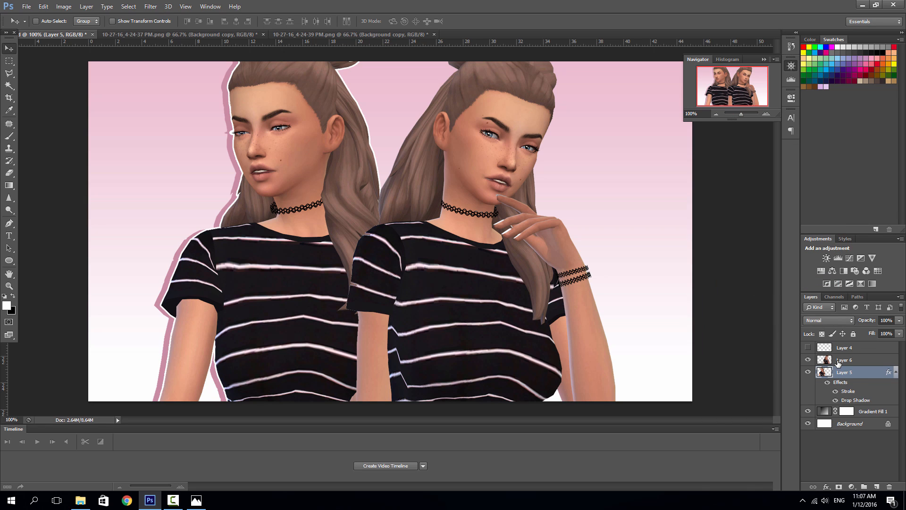
pyautogui.click(845, 361)
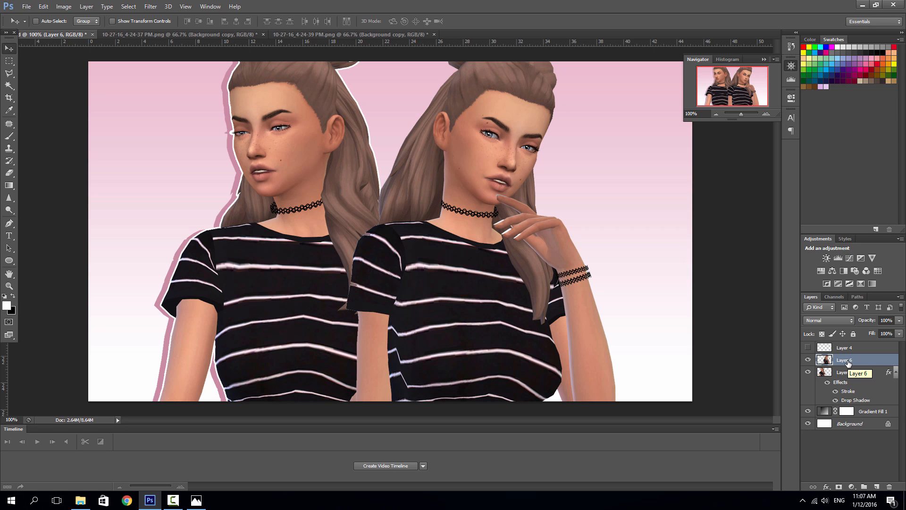
pyautogui.rightClick(848, 361)
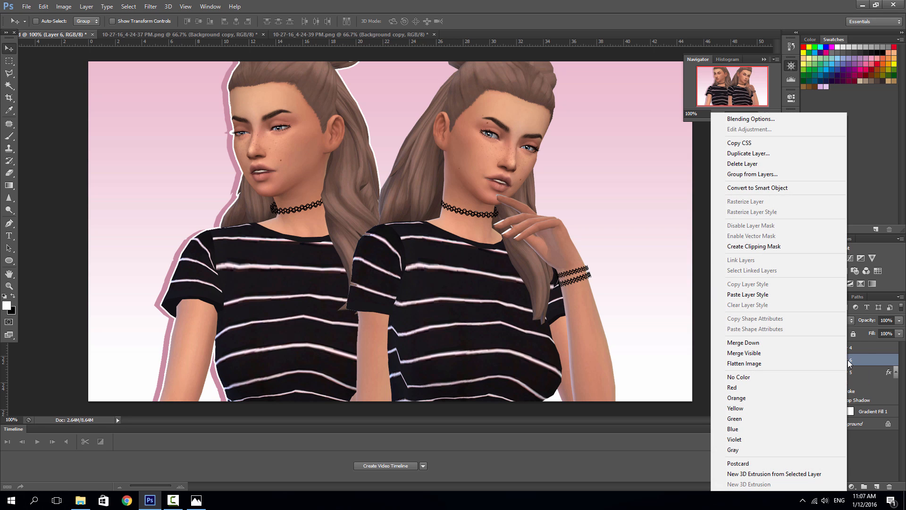
pyautogui.click(767, 295)
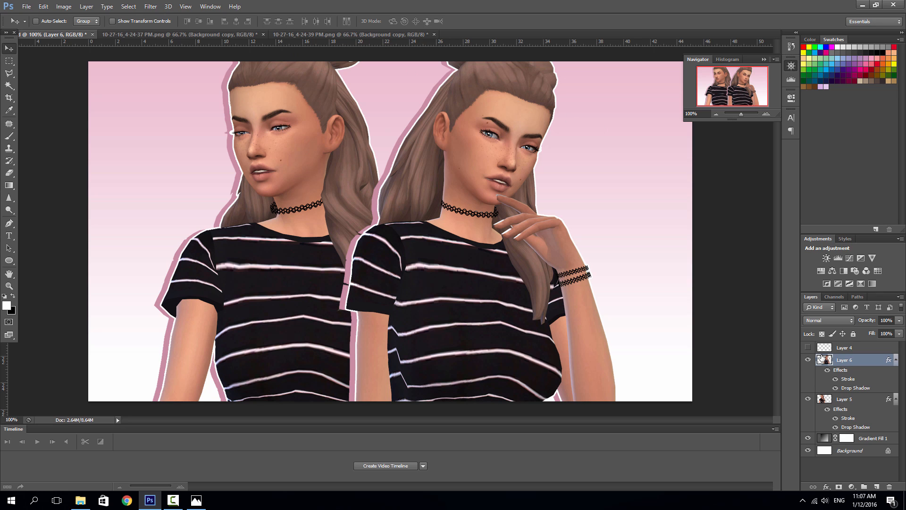
# Move Layer 6 below Layer 5 in the layer stack and compare the composition with edgy.png.
pyautogui.moveTo(852, 364); pyautogui.dragTo(852, 432)
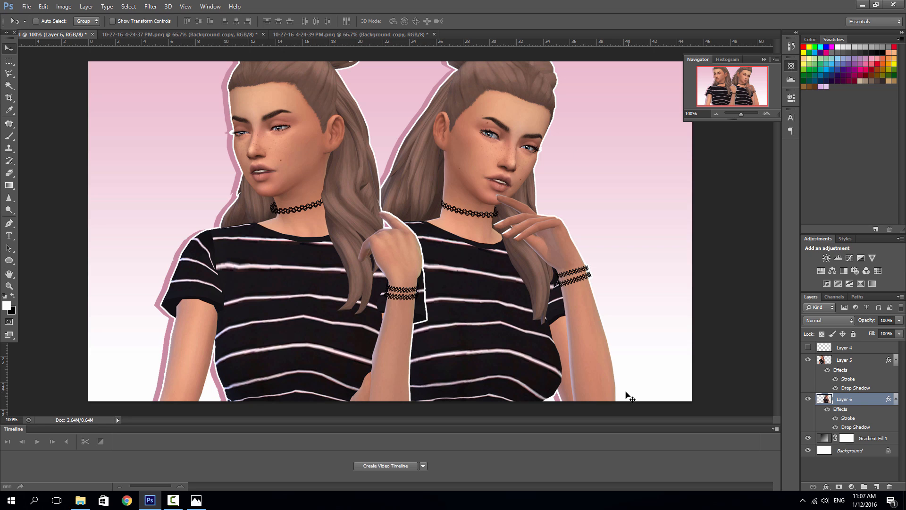
pyautogui.click(197, 501)
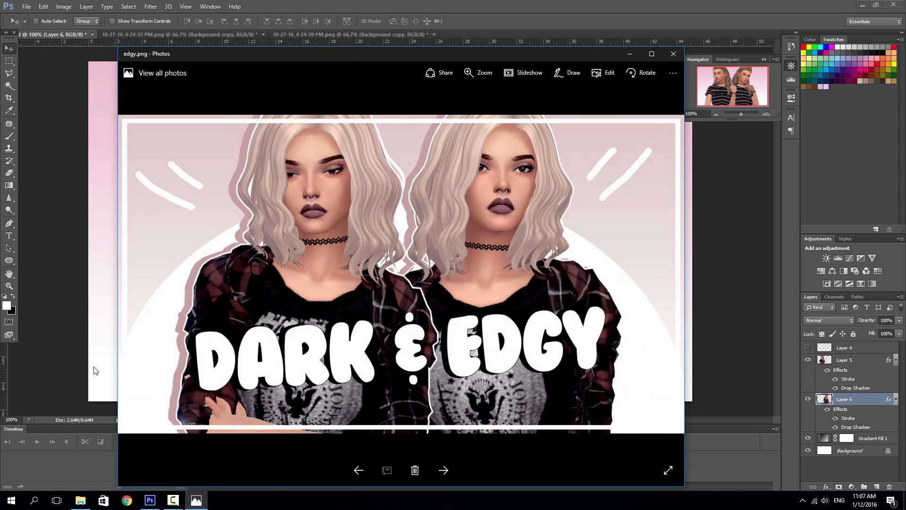
pyautogui.click(630, 53)
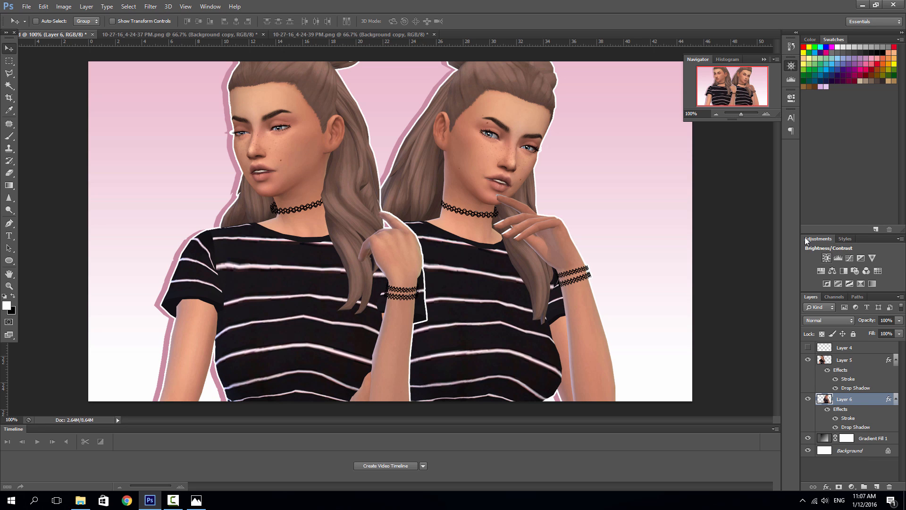
# Draw a white ellipse about 1305 × 844 px directly above Gradient Fill 1, behind both Sims.
pyautogui.click(873, 440)
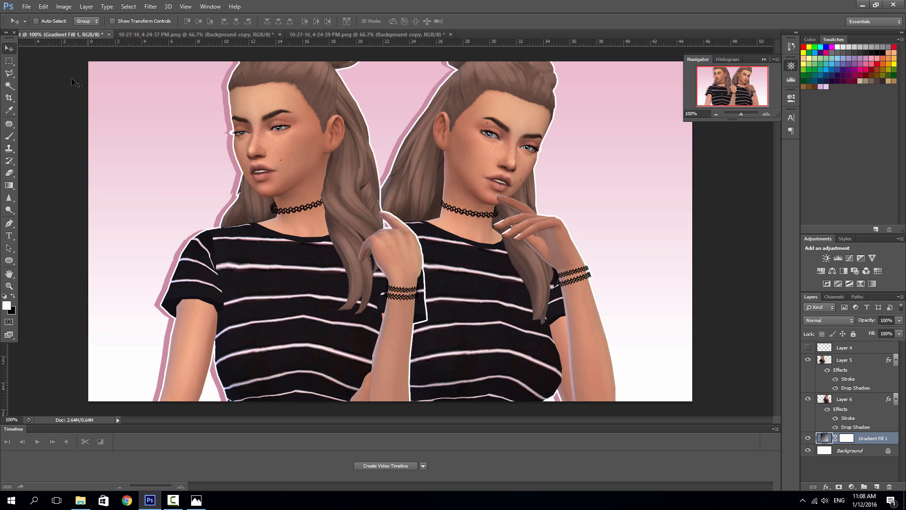
pyautogui.click(9, 262)
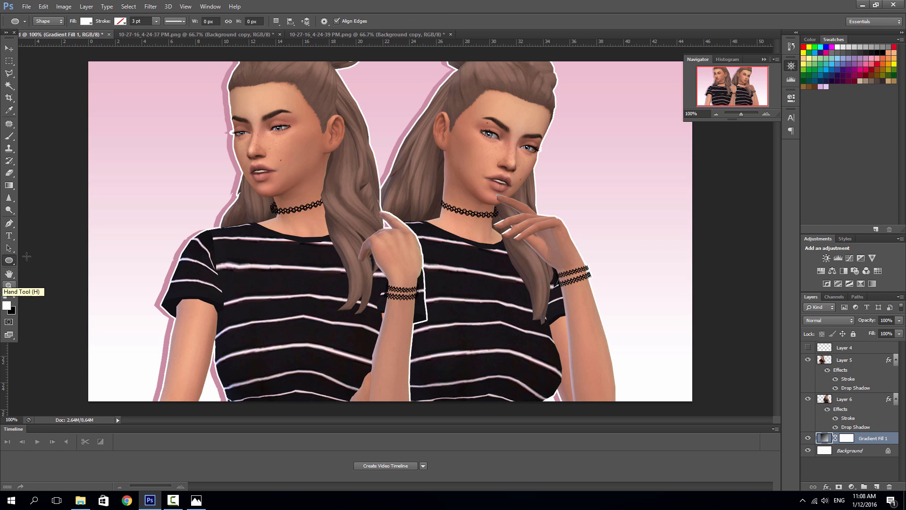
pyautogui.rightClick(9, 263)
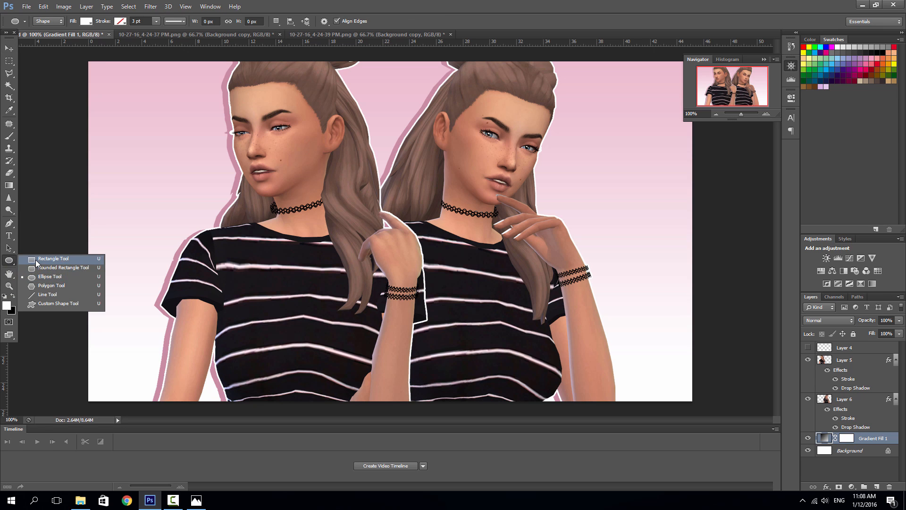
pyautogui.click(52, 258)
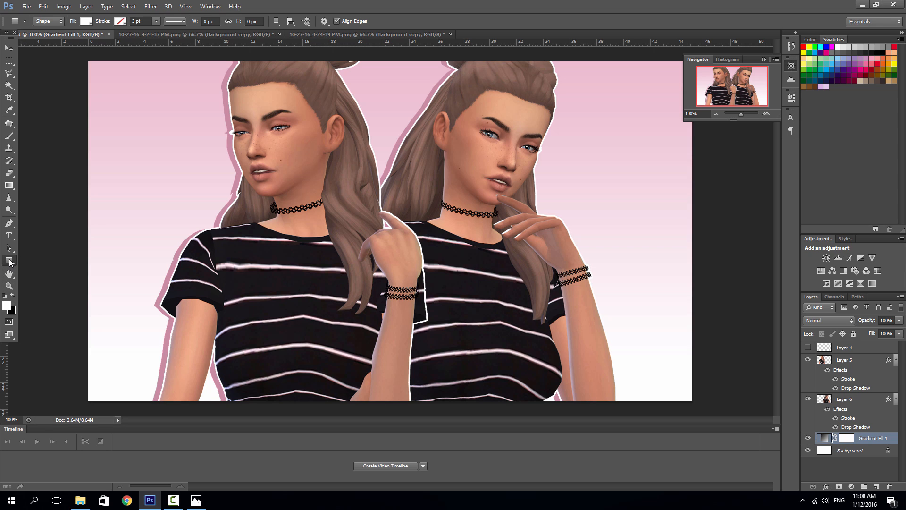
pyautogui.rightClick(10, 262)
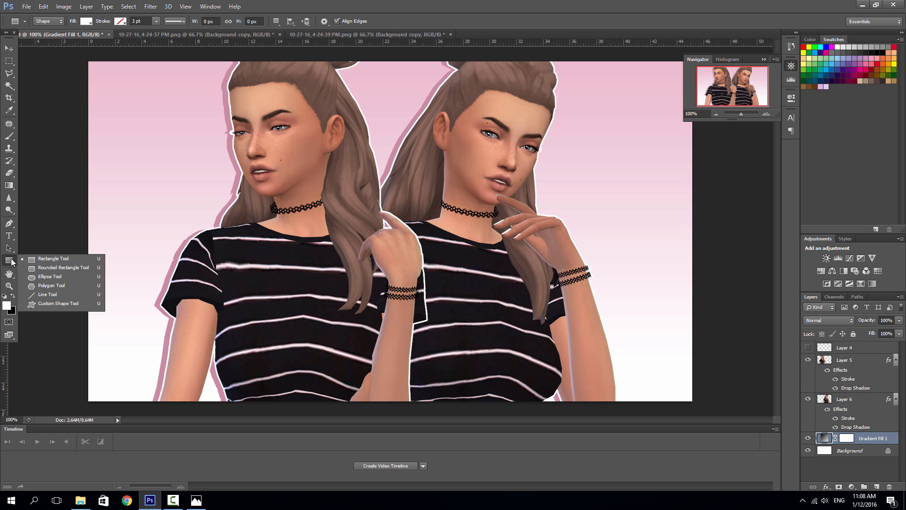
pyautogui.click(48, 279)
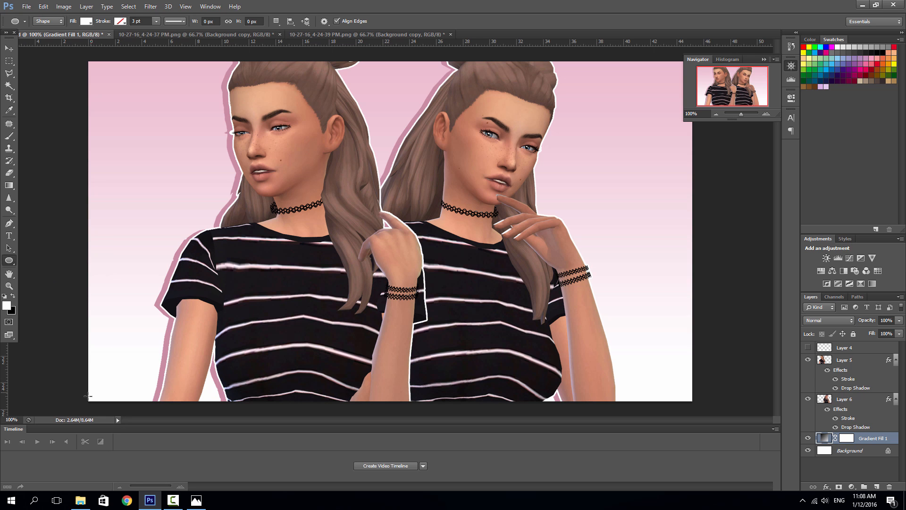
pyautogui.moveTo(88, 396); pyautogui.dragTo(699, 2)
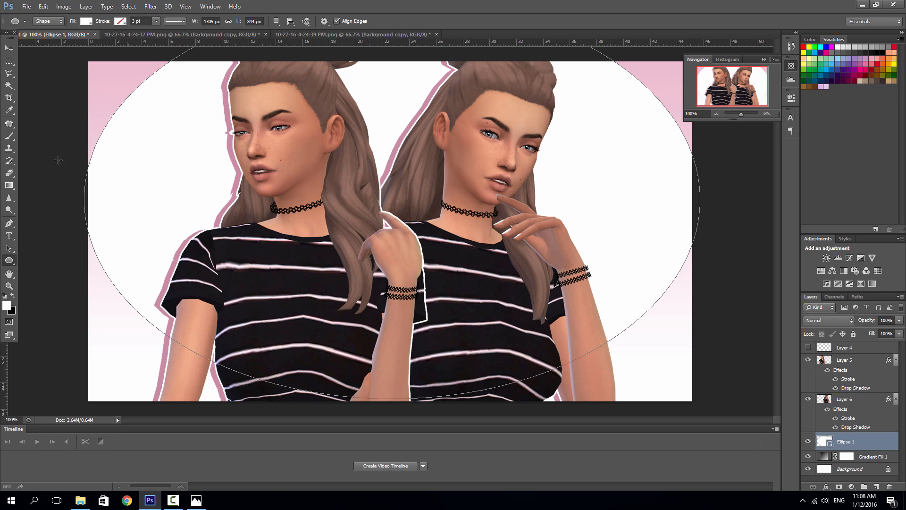
# Move the white ellipse down so it forms a dome behind the Sims, checking it against edgy.png.
pyautogui.click(8, 48)
pyautogui.moveTo(187, 134); pyautogui.dragTo(186, 291)
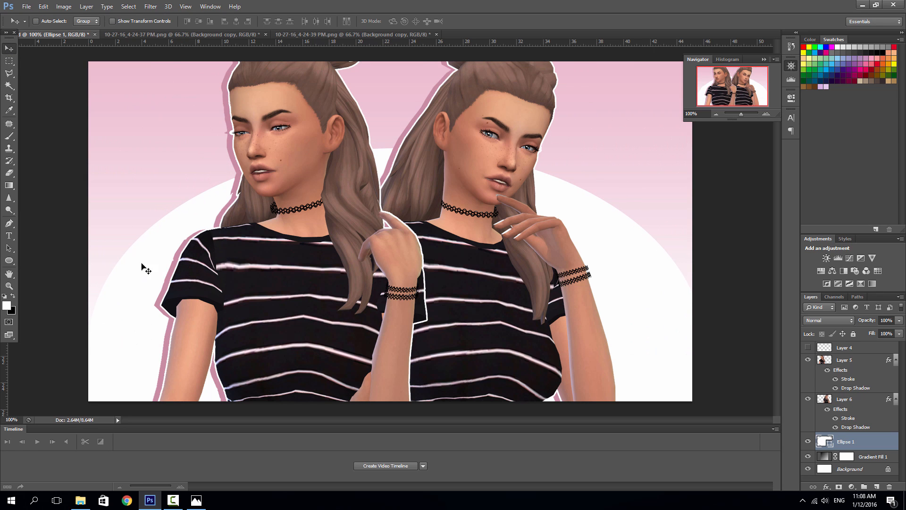
pyautogui.moveTo(139, 273); pyautogui.dragTo(137, 279)
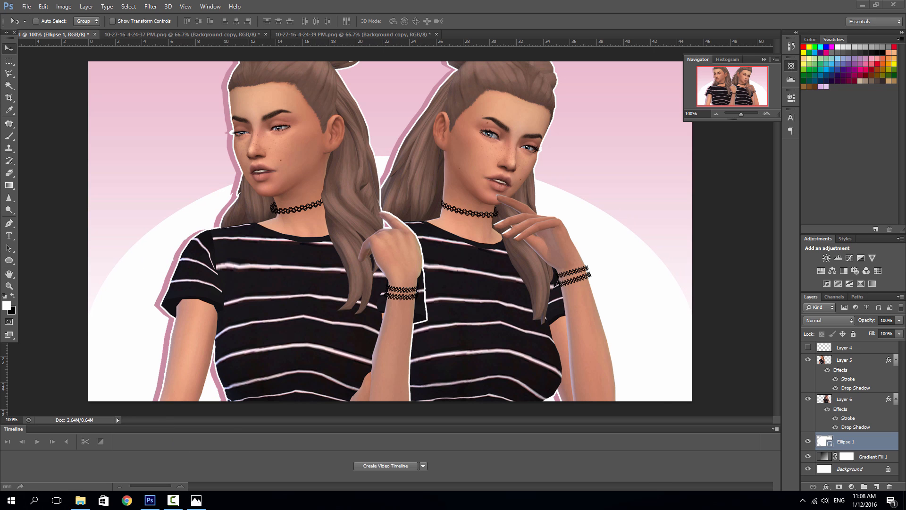
pyautogui.click(196, 500)
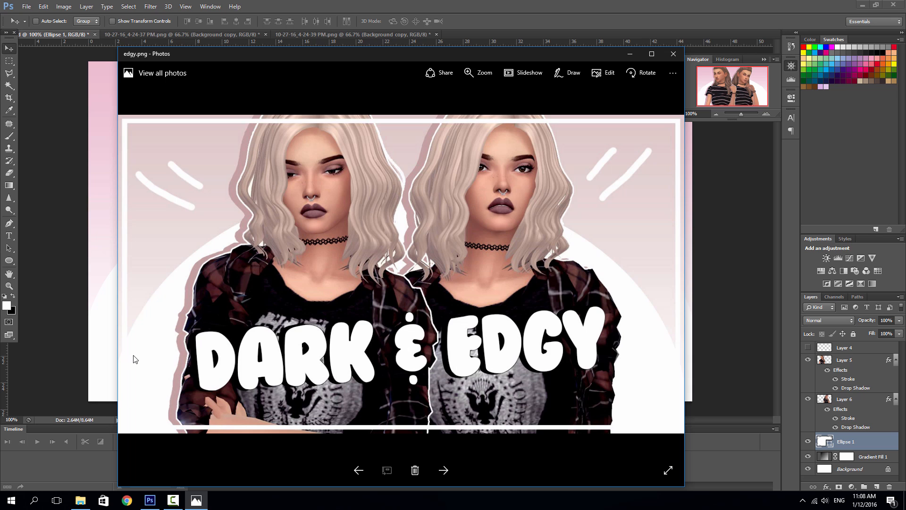
pyautogui.click(196, 500)
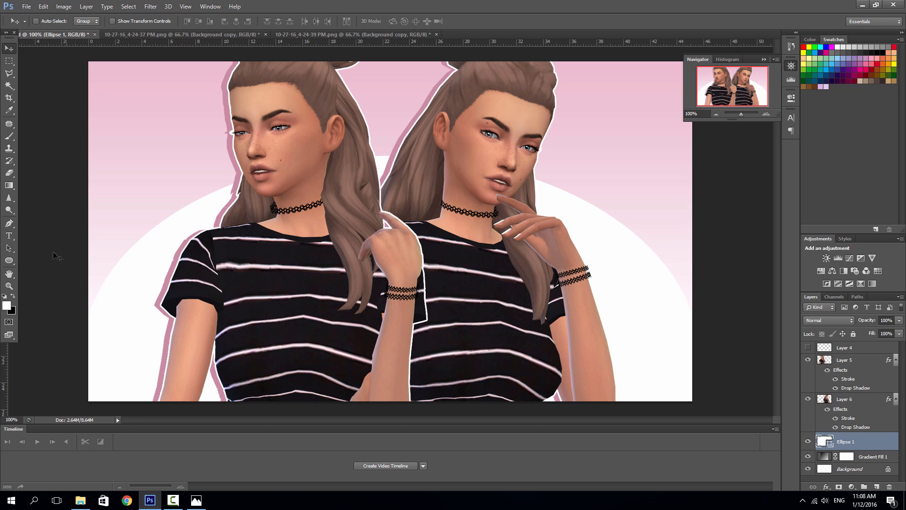
# Add white two-line text "thumbnail tutorial" above Layer 5 in the BubbleGum font at 174.88 pt.
pyautogui.click(844, 362)
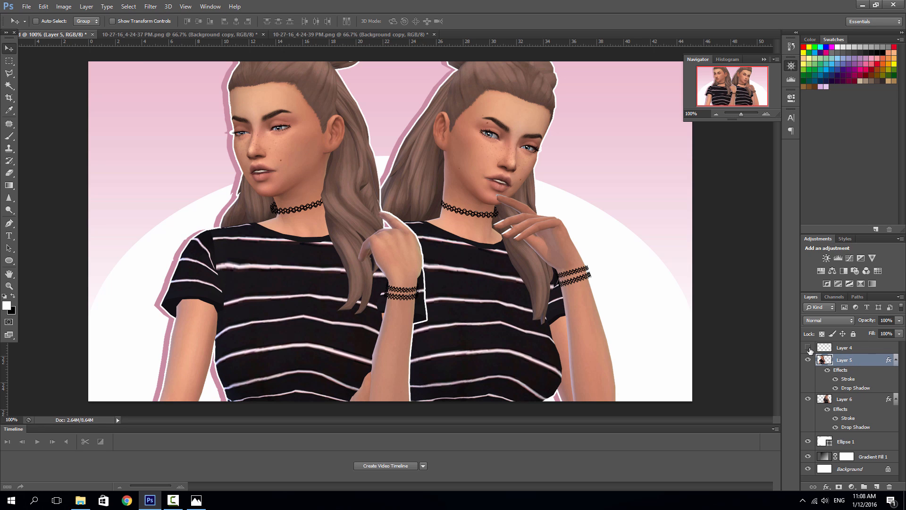
pyautogui.click(809, 348)
pyautogui.click(809, 347)
pyautogui.click(9, 235)
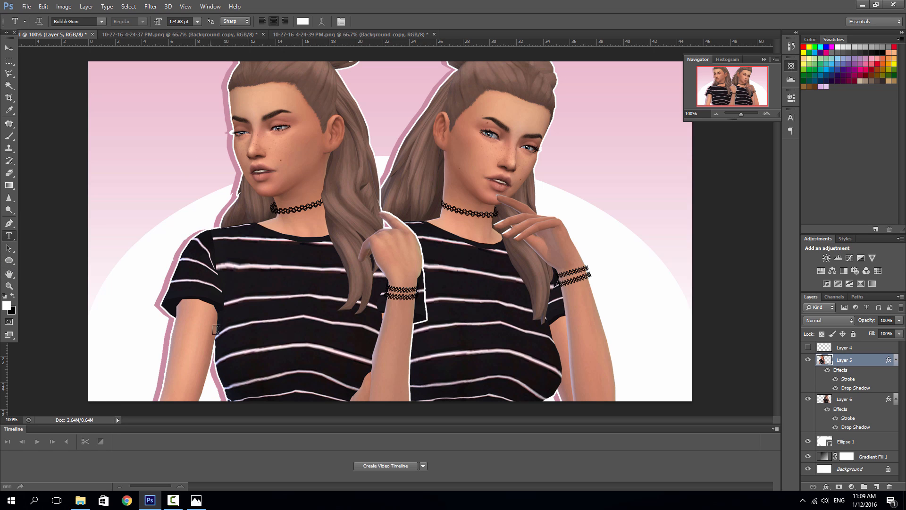
pyautogui.click(226, 316)
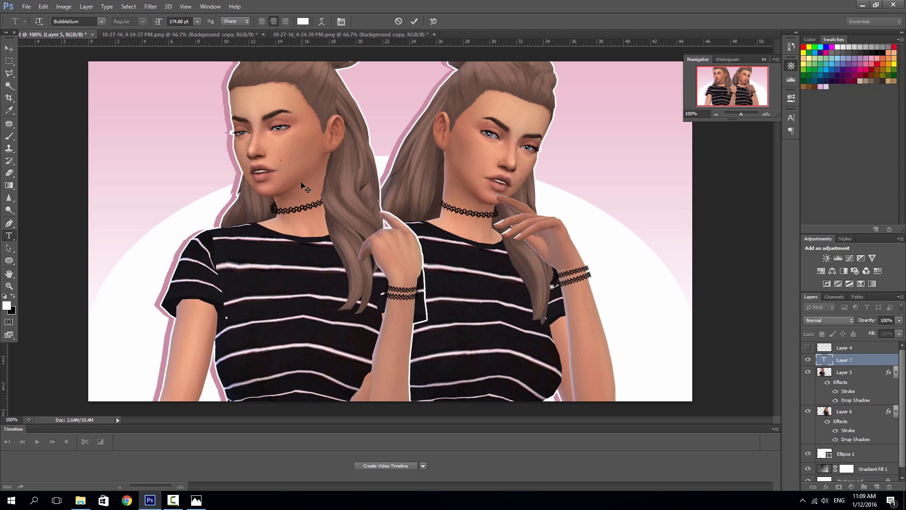
pyautogui.click(101, 22)
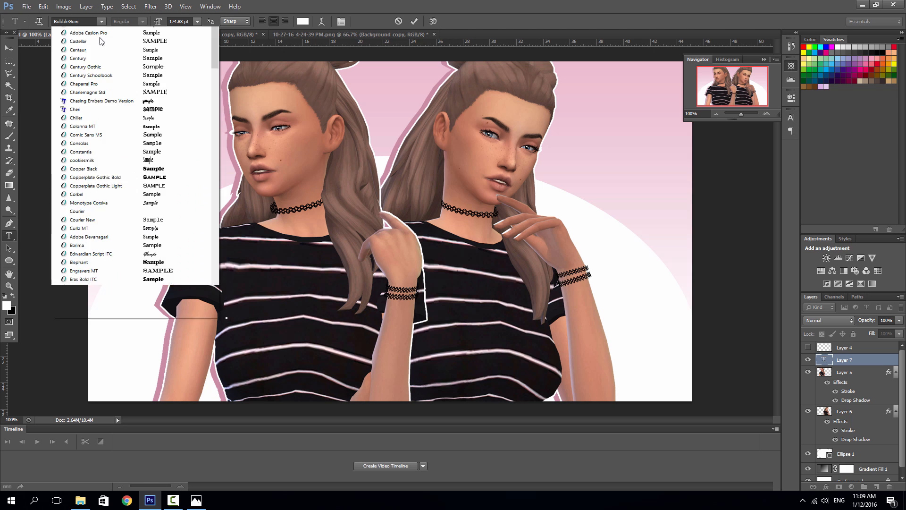
pyautogui.press('Escape')
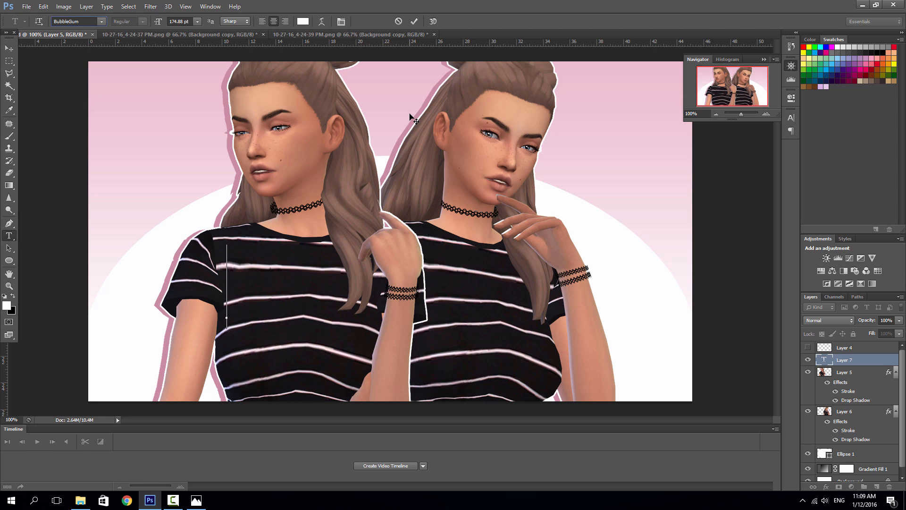
pyautogui.write('THUMBNAIL')
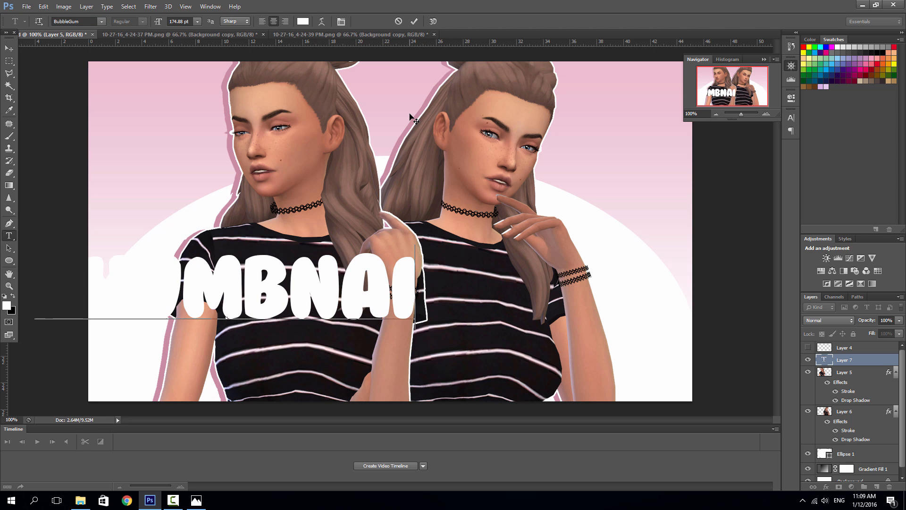
pyautogui.write('TUTORIAL')
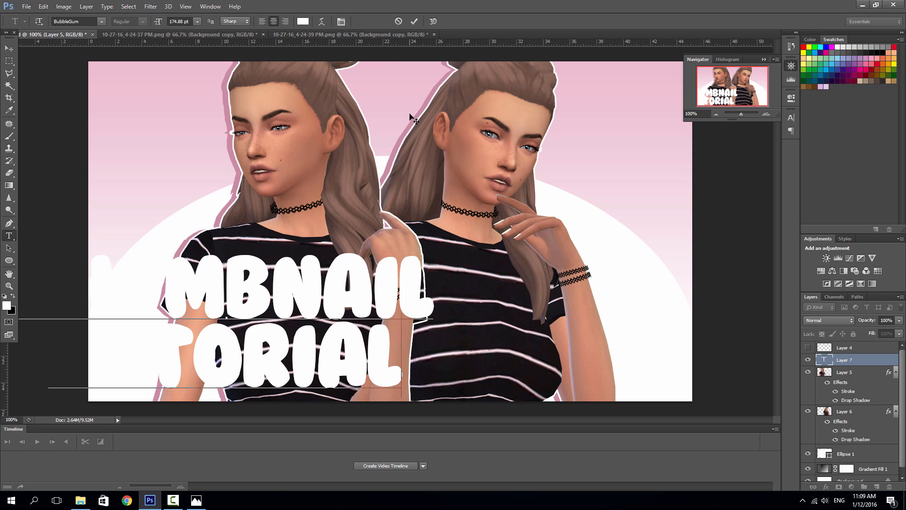
pyautogui.click(414, 21)
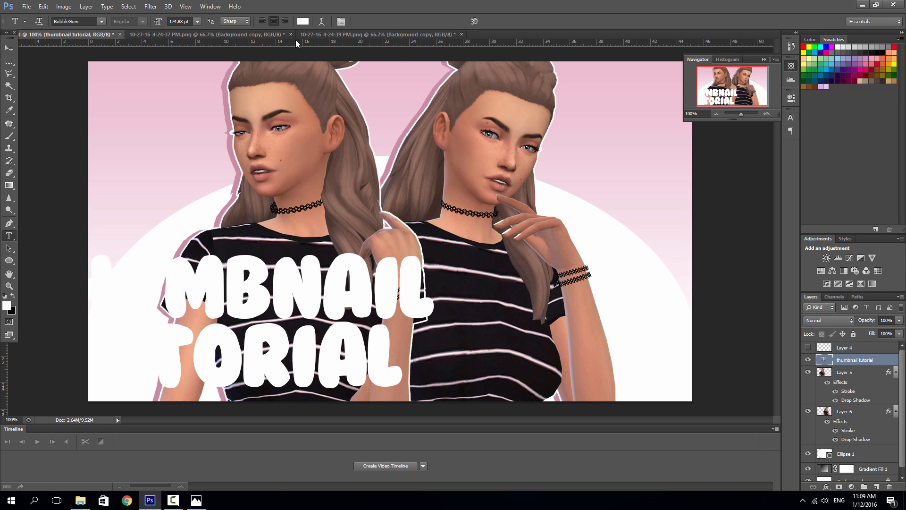
# Move the title text horizontally to the middle of the canvas and compare it with edgy.png.
pyautogui.click(9, 49)
pyautogui.moveTo(324, 274); pyautogui.dragTo(475, 275)
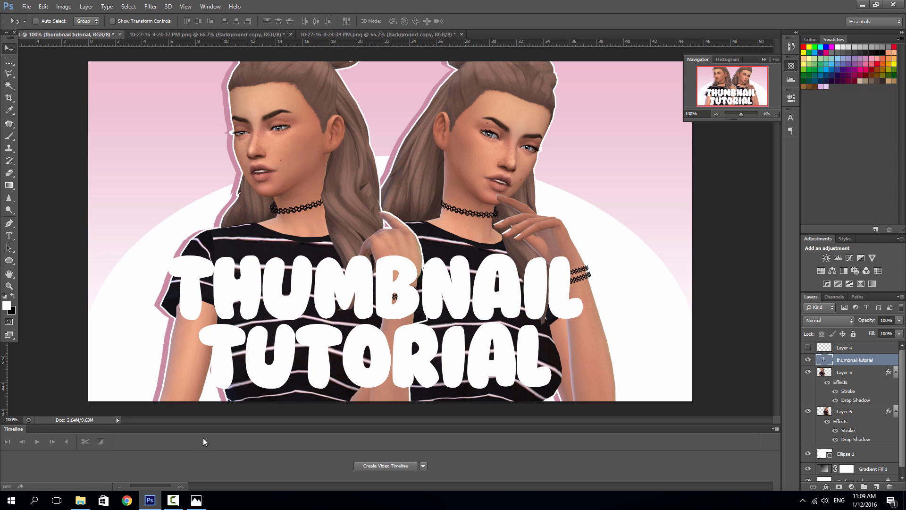
pyautogui.click(195, 502)
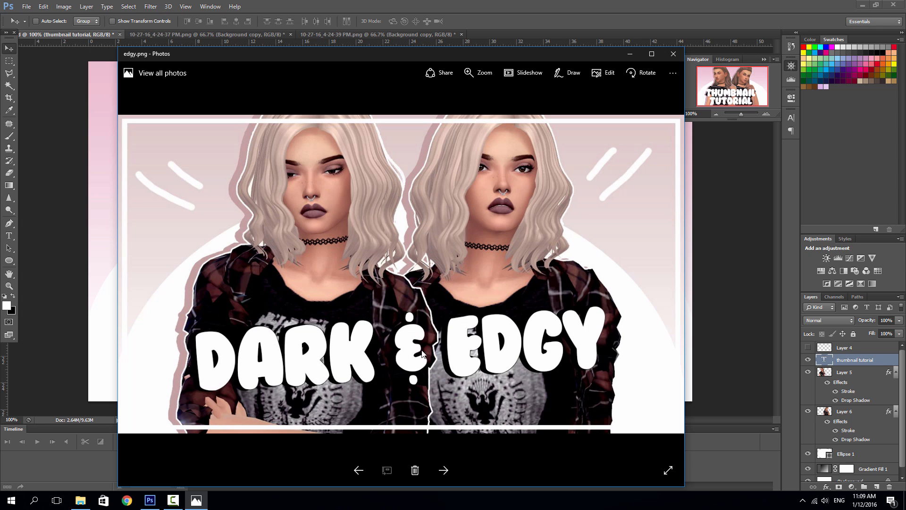
pyautogui.click(630, 54)
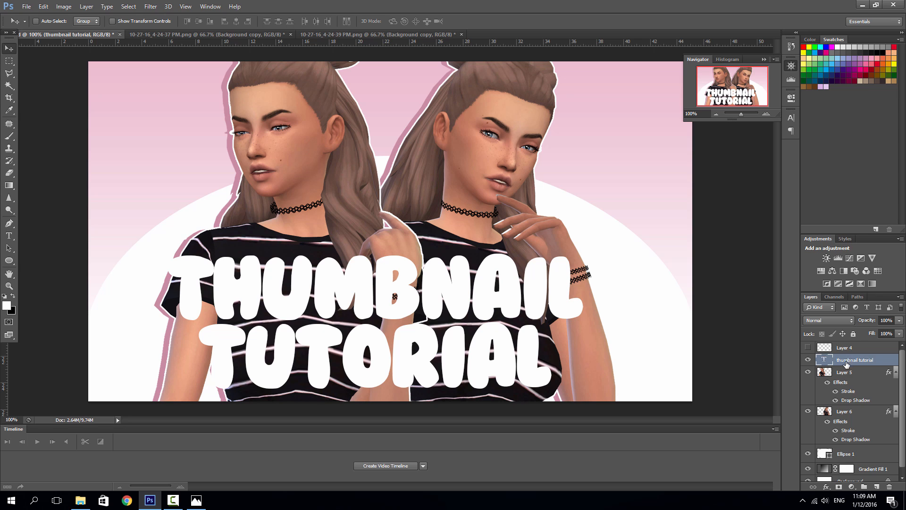
# Add a black outside stroke of 2 px to the thumbnail tutorial text layer.
pyautogui.scroll(-1, 848, 395)
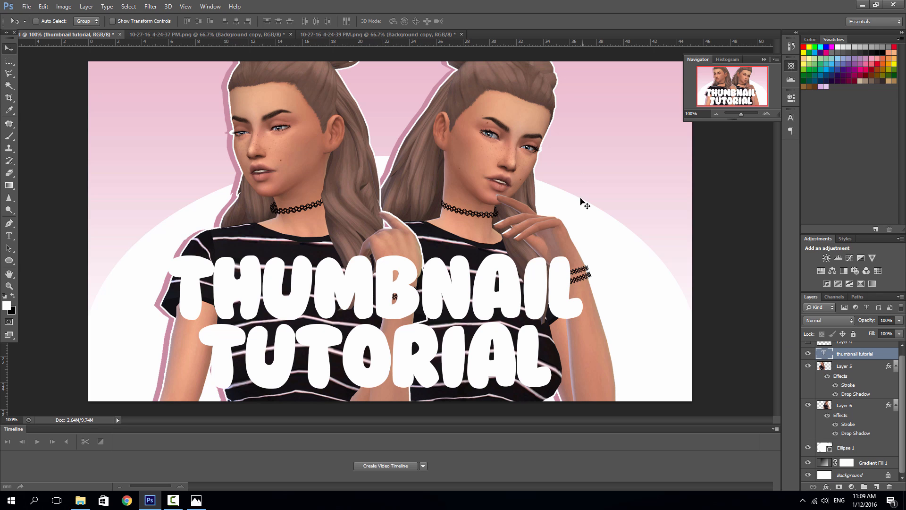
pyautogui.scroll(1, 858, 369)
pyautogui.rightClick(858, 362)
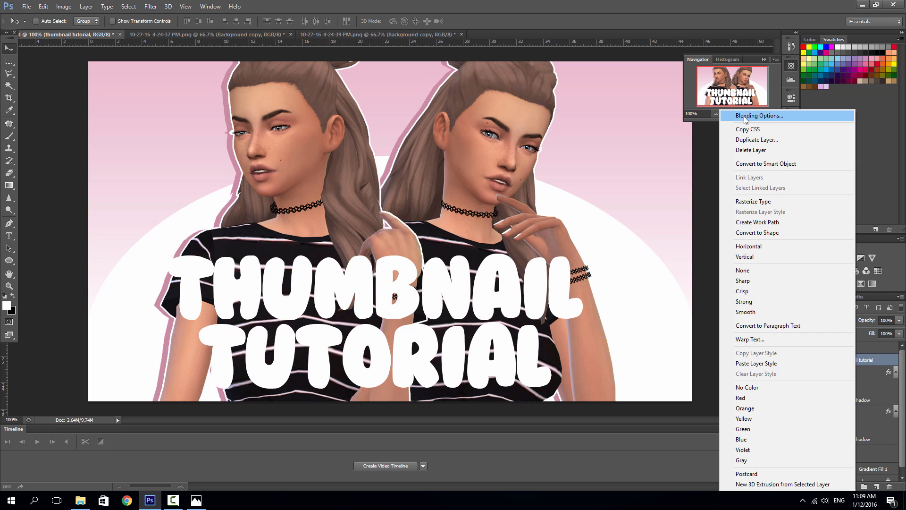
pyautogui.click(758, 116)
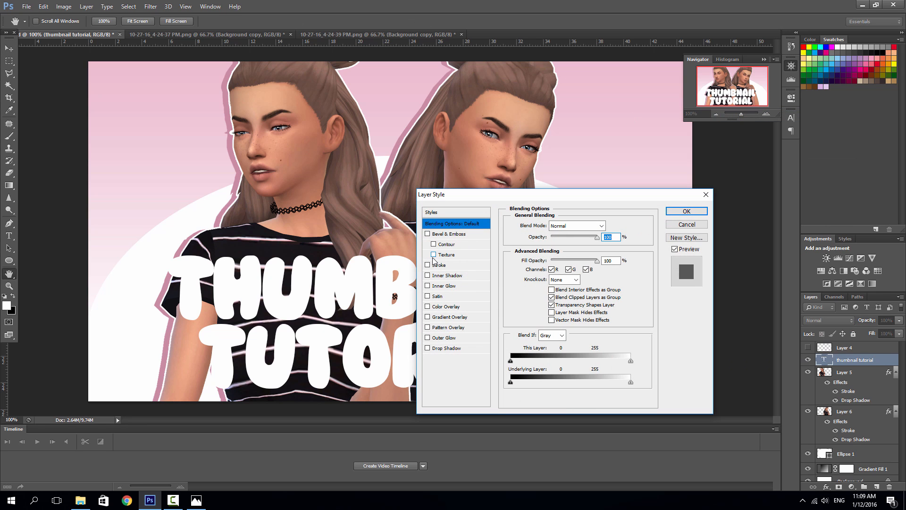
pyautogui.click(428, 265)
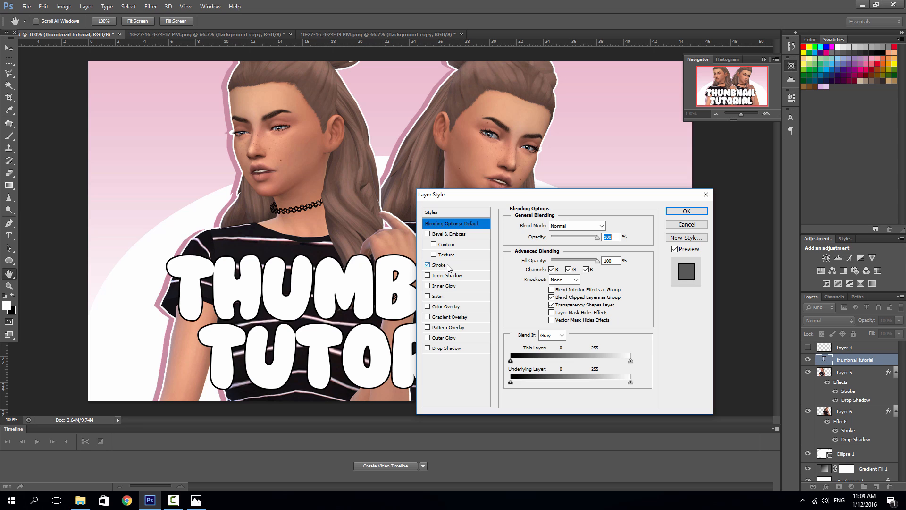
pyautogui.click(446, 266)
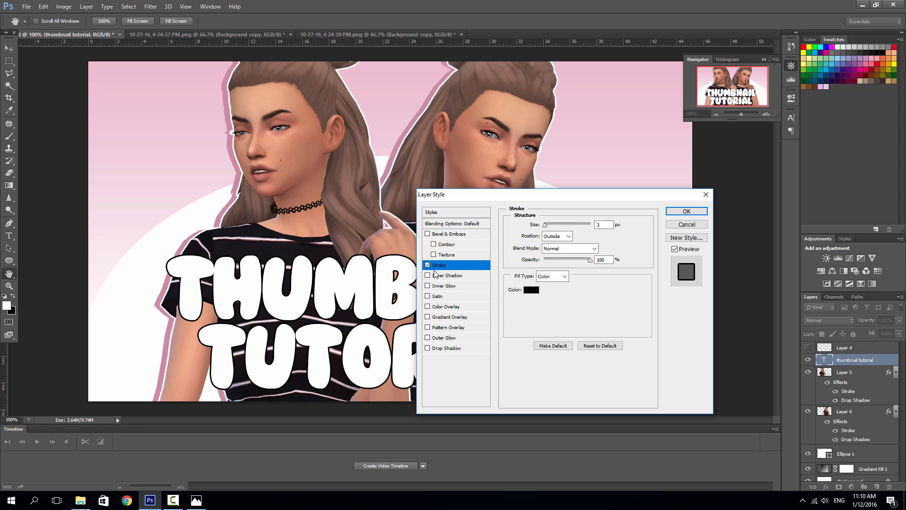
pyautogui.click(546, 226)
pyautogui.moveTo(547, 229); pyautogui.dragTo(546, 229)
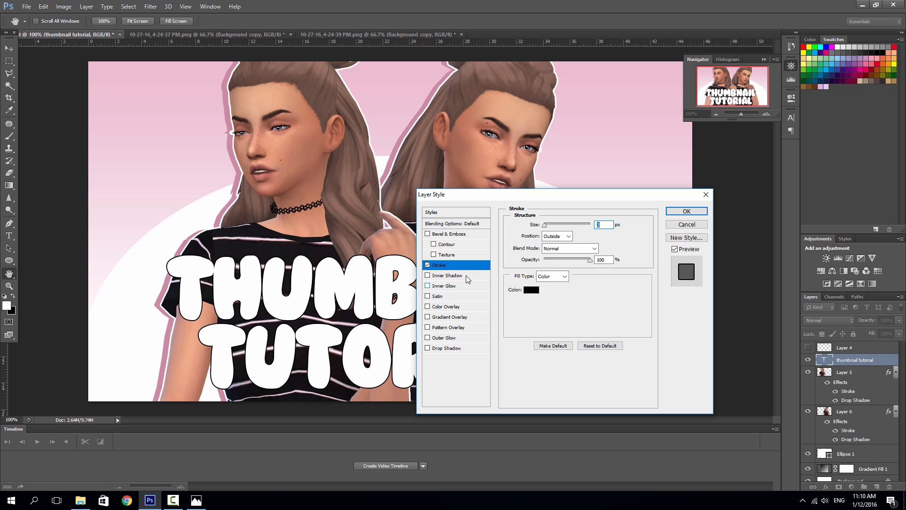
# Enable a drop shadow on the text with Normal blend mode and 100% opacity.
pyautogui.click(428, 348)
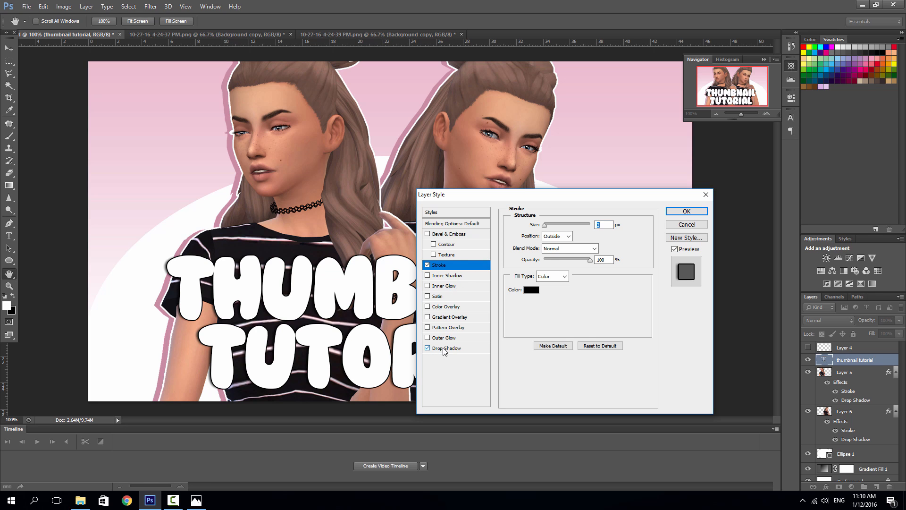
pyautogui.click(446, 348)
pyautogui.click(569, 226)
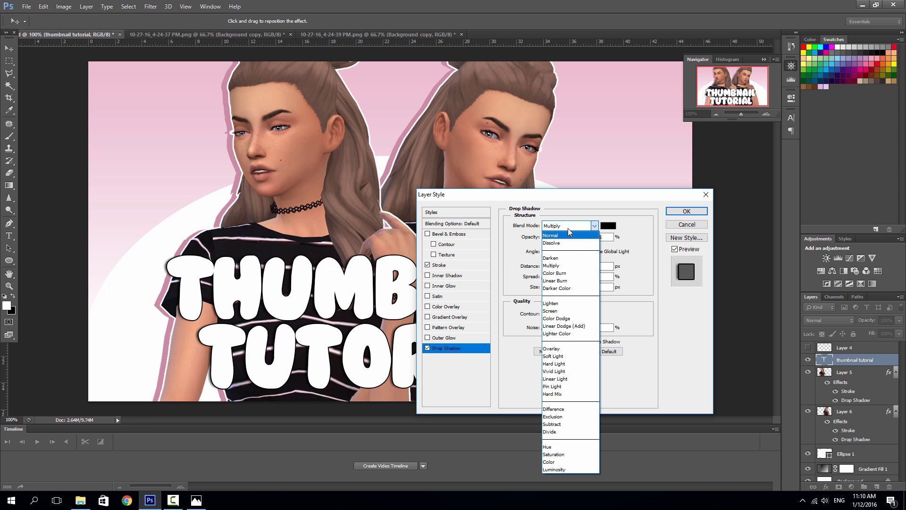
pyautogui.click(566, 236)
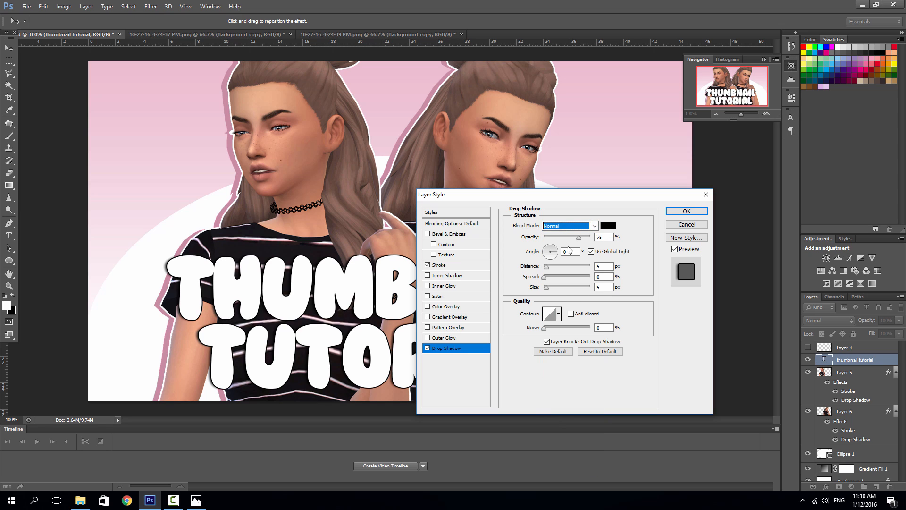
pyautogui.moveTo(580, 238); pyautogui.dragTo(608, 238)
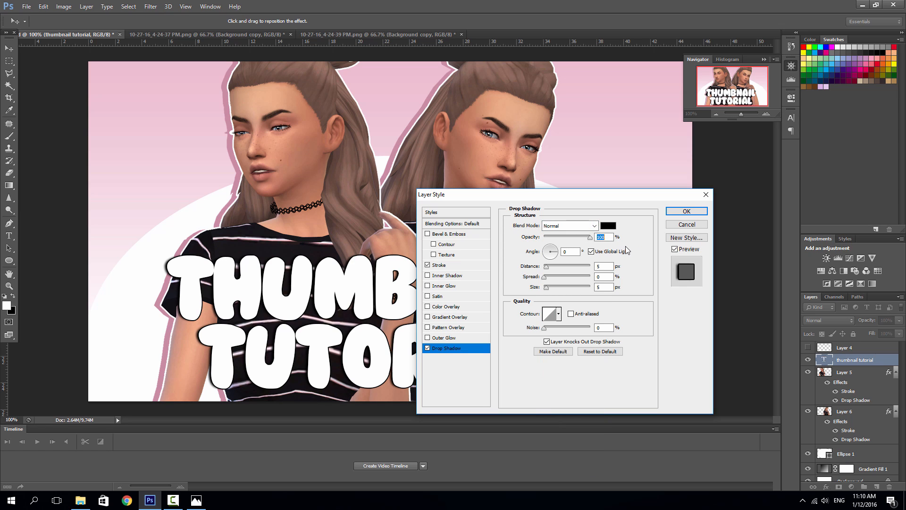
# Set the text's drop shadow to 100% spread and 8 px distance, thin its stroke, and apply the layer style.
pyautogui.moveTo(544, 278); pyautogui.dragTo(615, 281)
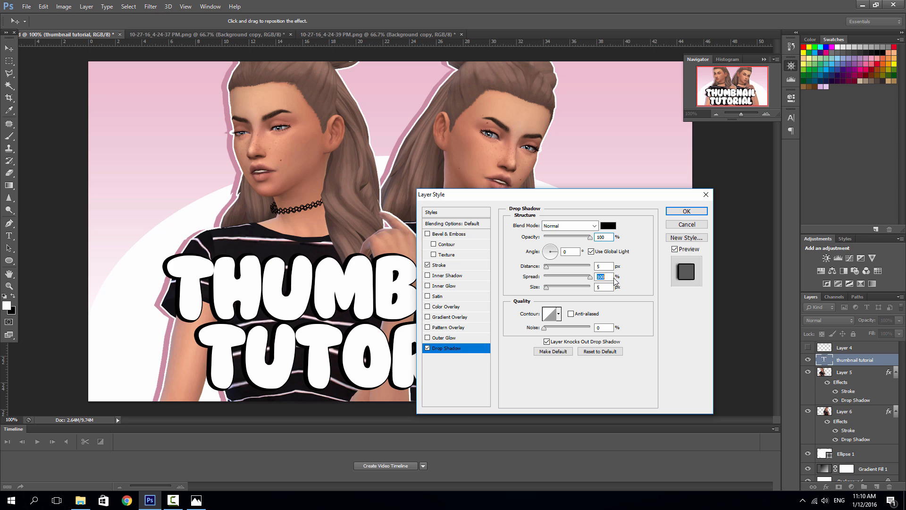
pyautogui.moveTo(546, 267)
pyautogui.mouseDown()
pyautogui.moveTo(557, 268)
pyautogui.moveTo(548, 270)
pyautogui.mouseUp()
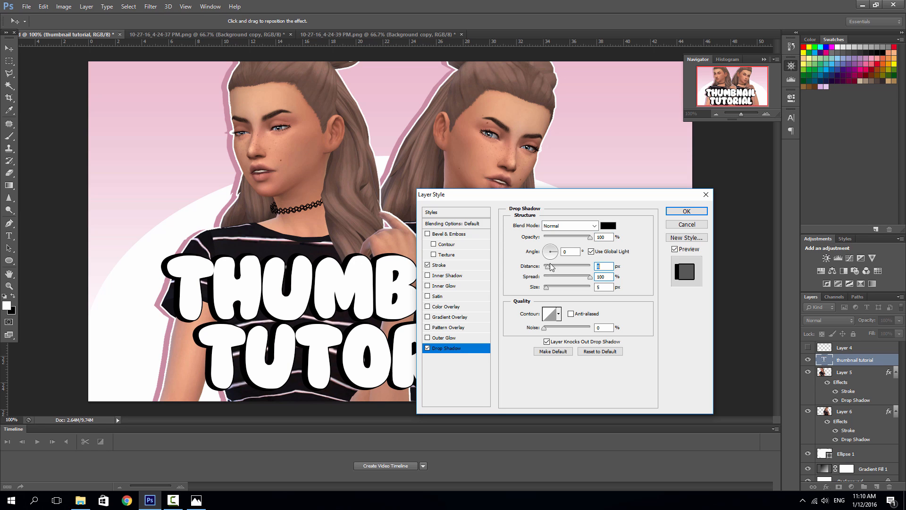
pyautogui.click(439, 265)
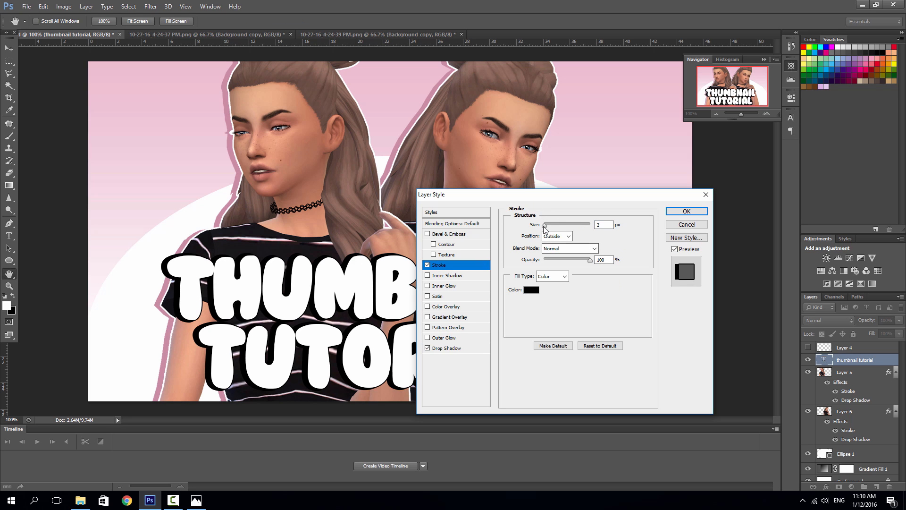
pyautogui.moveTo(544, 226); pyautogui.dragTo(533, 225)
pyautogui.moveTo(548, 195); pyautogui.dragTo(709, 221)
pyautogui.click(614, 374)
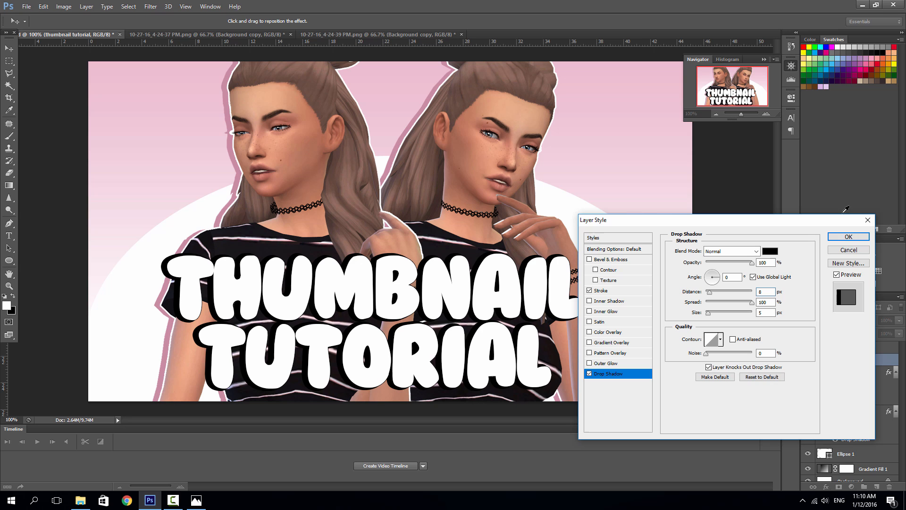
pyautogui.click(848, 237)
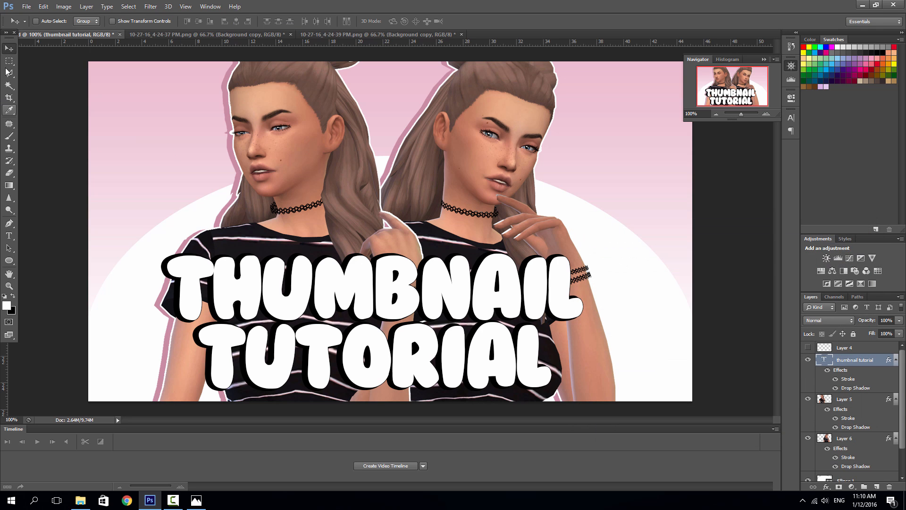
# Move the title text toward the right side of the canvas and rotate it by about -1.9°.
pyautogui.moveTo(538, 301); pyautogui.dragTo(548, 320)
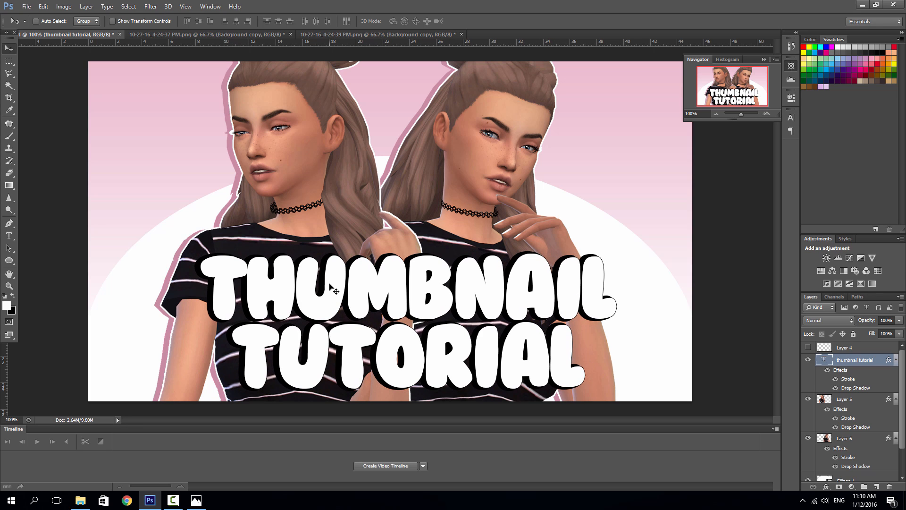
pyautogui.hotkey('ctrl', 't')
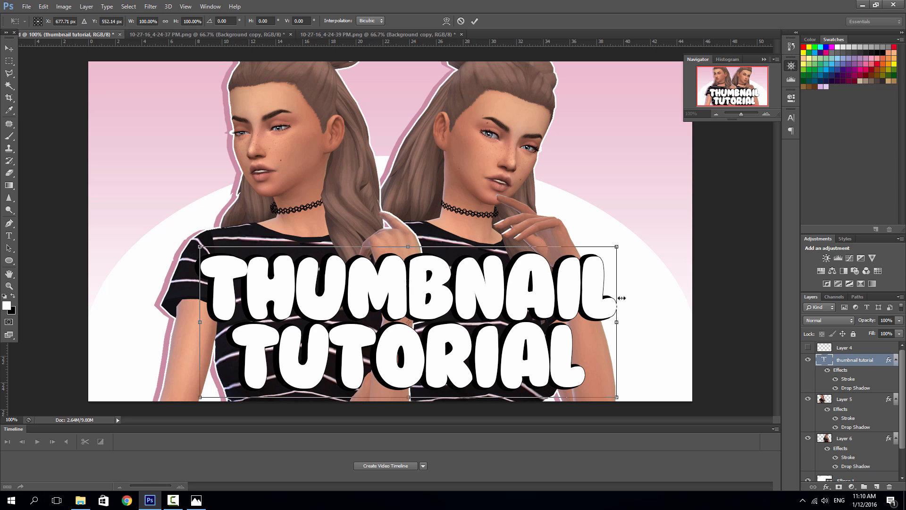
pyautogui.moveTo(648, 325); pyautogui.dragTo(587, 330)
pyautogui.moveTo(511, 322); pyautogui.dragTo(555, 320)
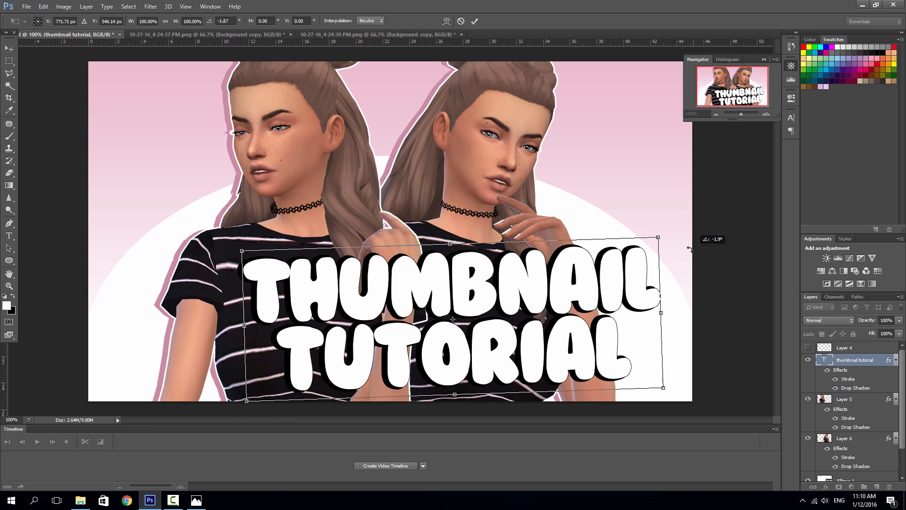
pyautogui.click(474, 20)
# Reduce the title text to 162.88 pt with 130.01 pt leading and shift it toward the canvas's lower right corner.
pyautogui.click(791, 118)
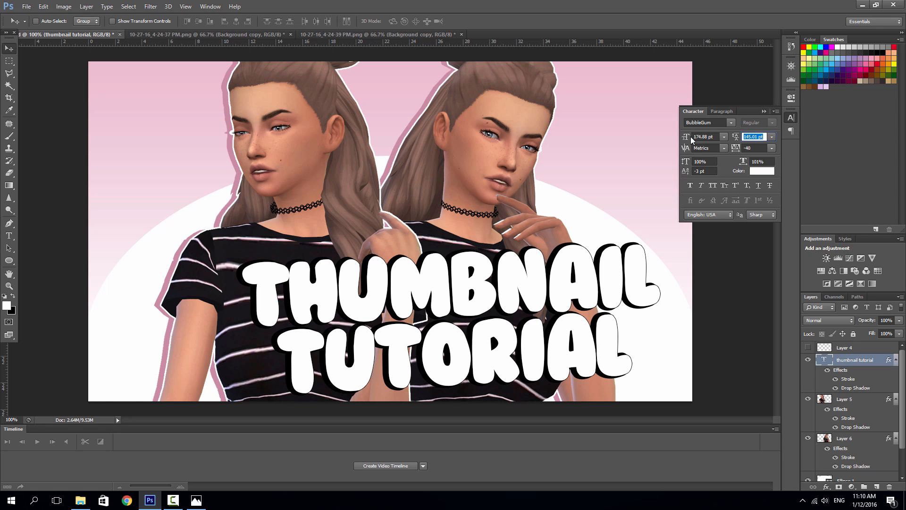
pyautogui.moveTo(688, 140); pyautogui.dragTo(735, 137)
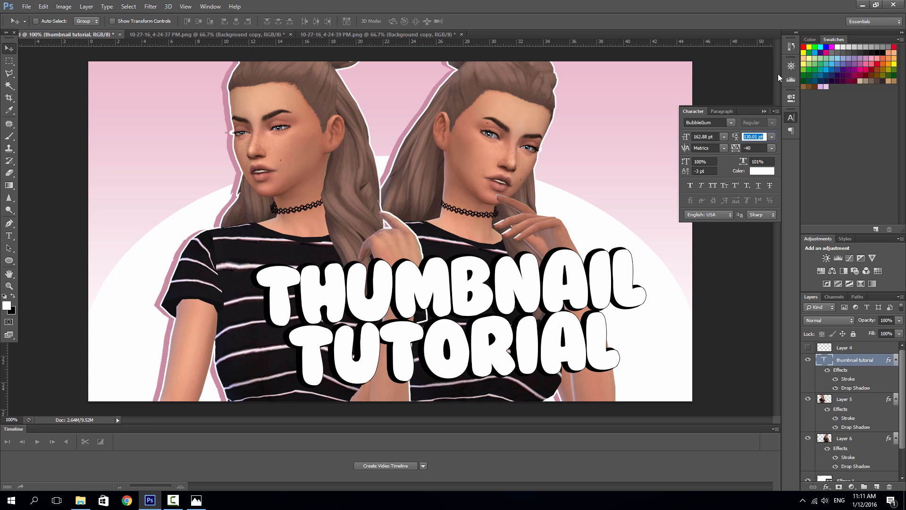
pyautogui.click(791, 65)
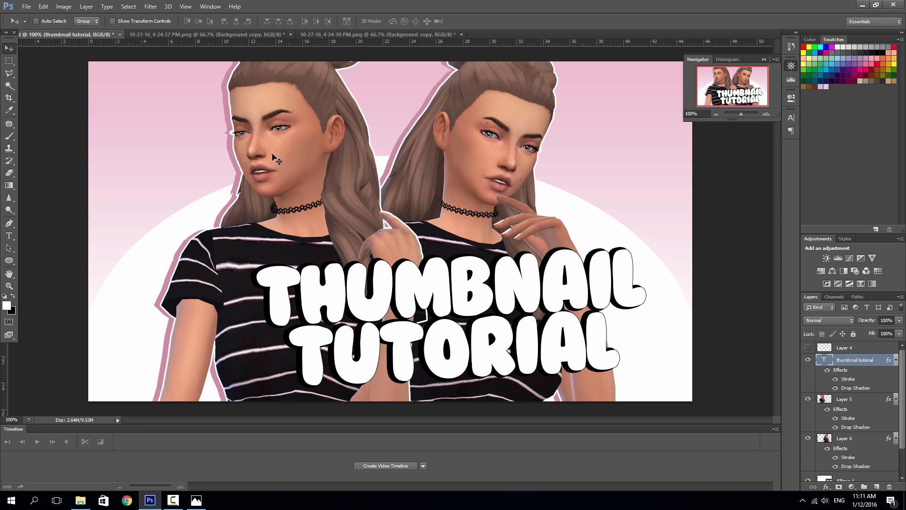
pyautogui.moveTo(492, 220); pyautogui.dragTo(505, 232)
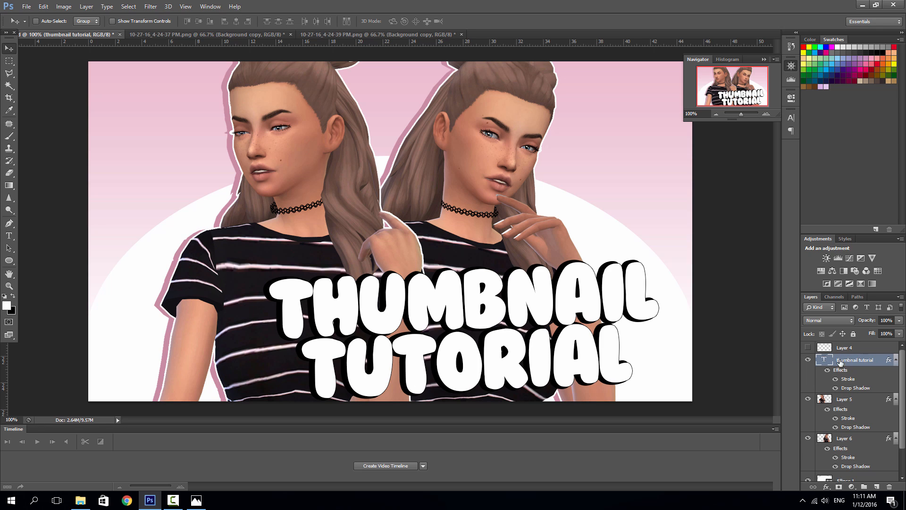
# Add a Gradient Map adjustment layer above Layer 5 using the light purple to white preset.
pyautogui.click(845, 400)
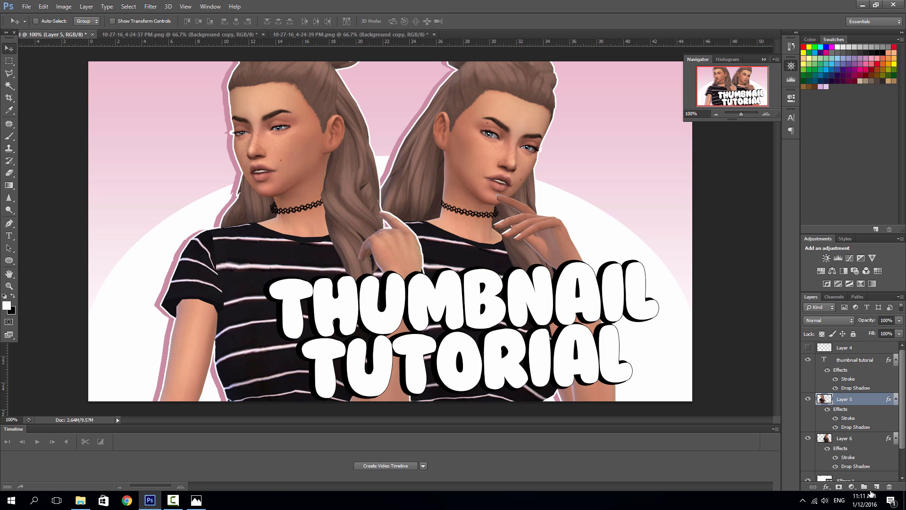
pyautogui.click(853, 488)
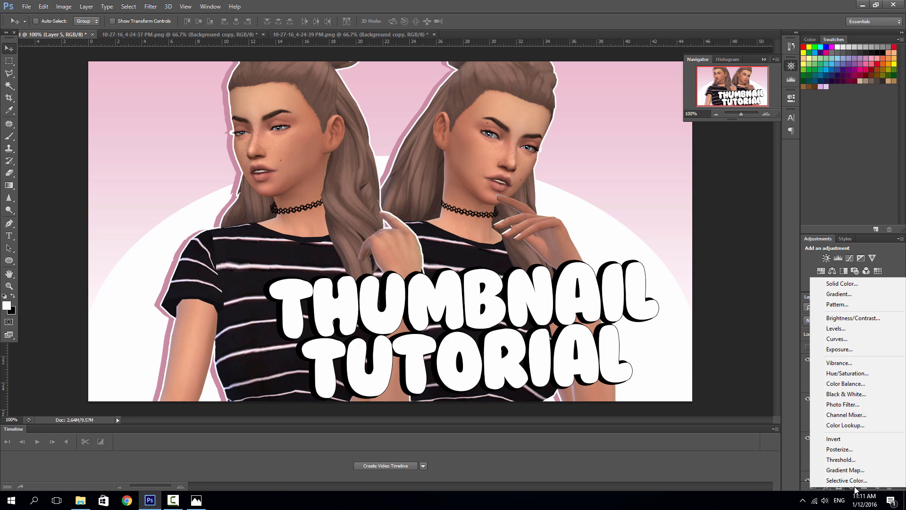
pyautogui.click(851, 469)
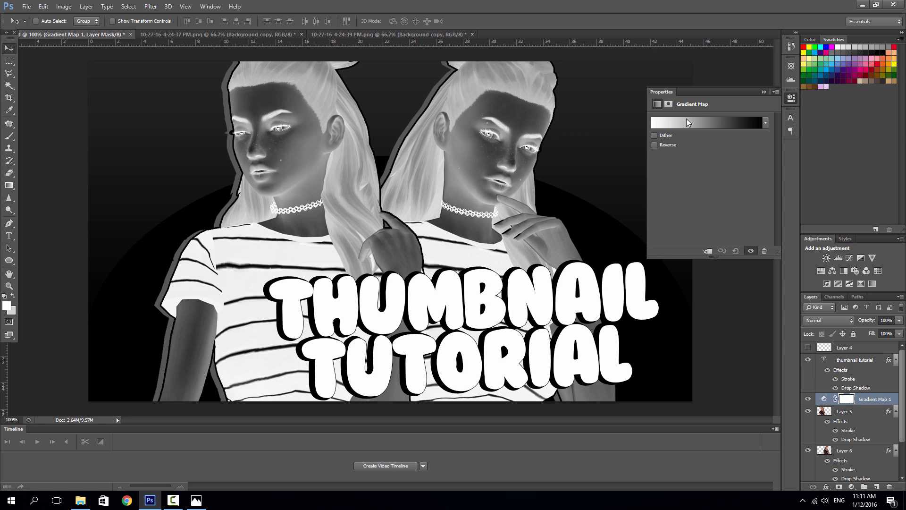
pyautogui.click(715, 125)
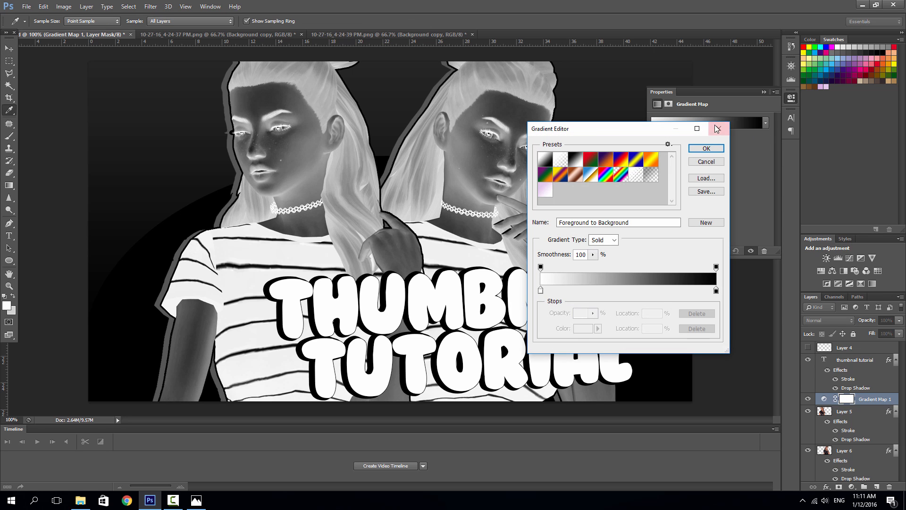
pyautogui.click(546, 188)
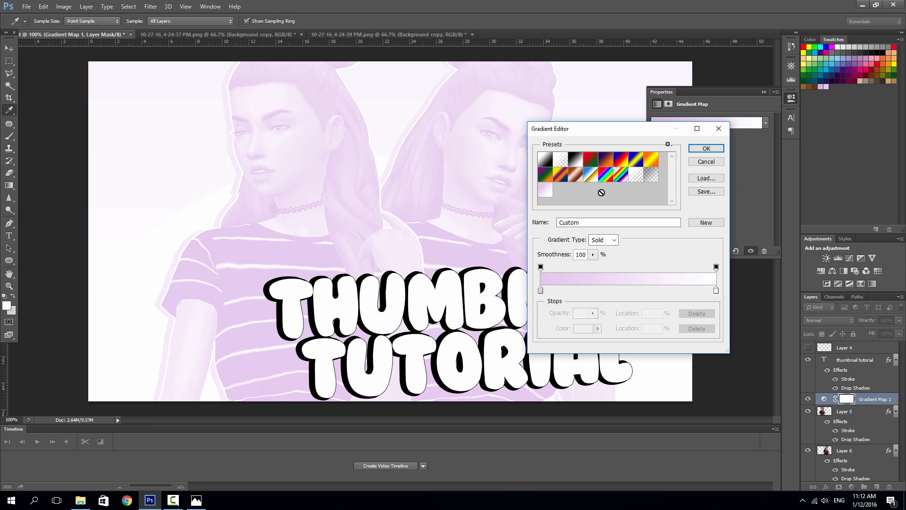
pyautogui.click(707, 148)
pyautogui.click(791, 98)
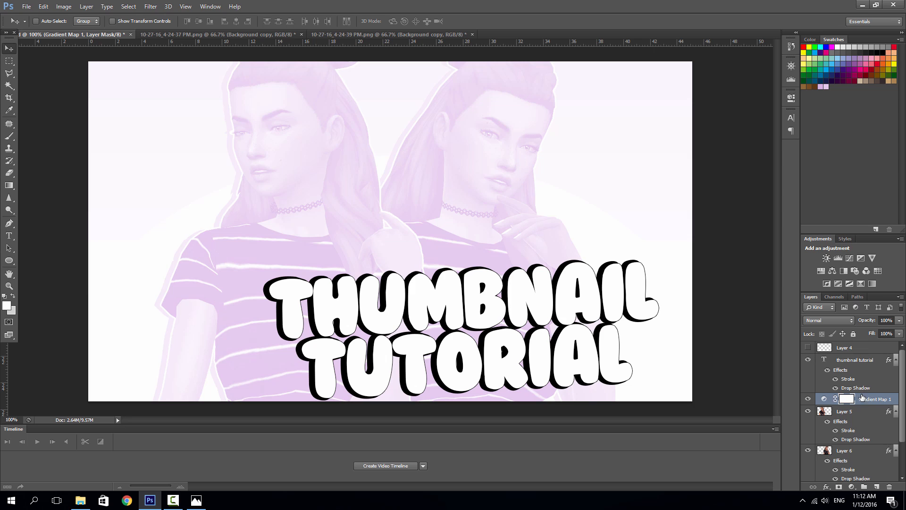
# Set the Gradient Map layer's blend mode to Soft Light and its opacity to 50%.
pyautogui.click(841, 322)
pyautogui.click(743, 311)
pyautogui.click(840, 322)
pyautogui.click(808, 199)
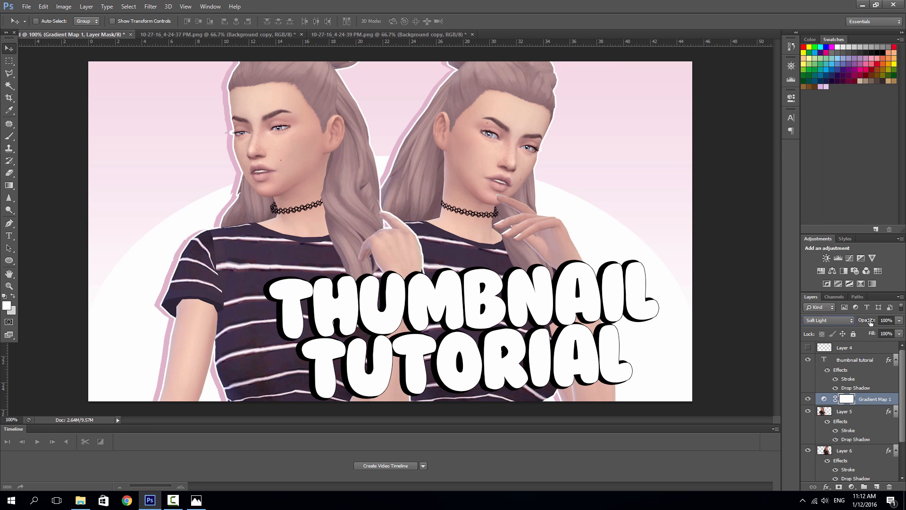
pyautogui.moveTo(871, 321); pyautogui.dragTo(848, 322)
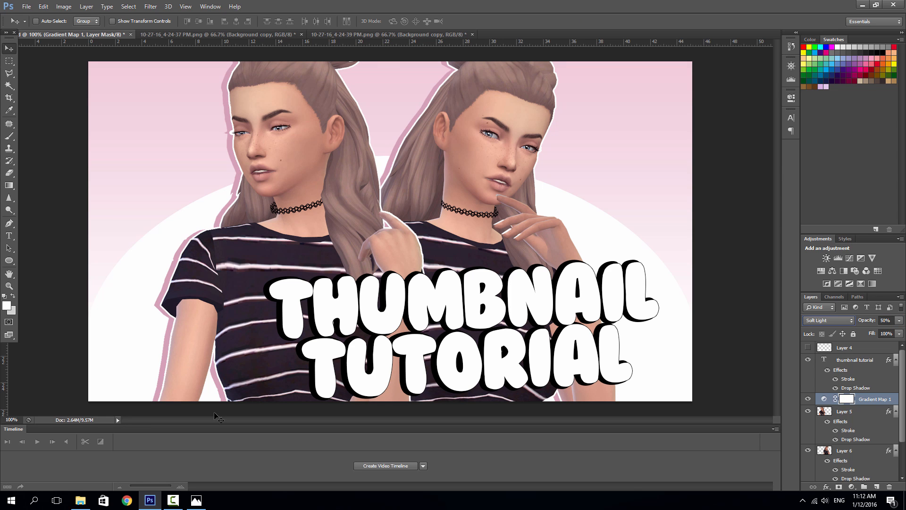
# Compare the design with edgy.png and lower the Gradient Map layer's opacity to 41%.
pyautogui.click(197, 500)
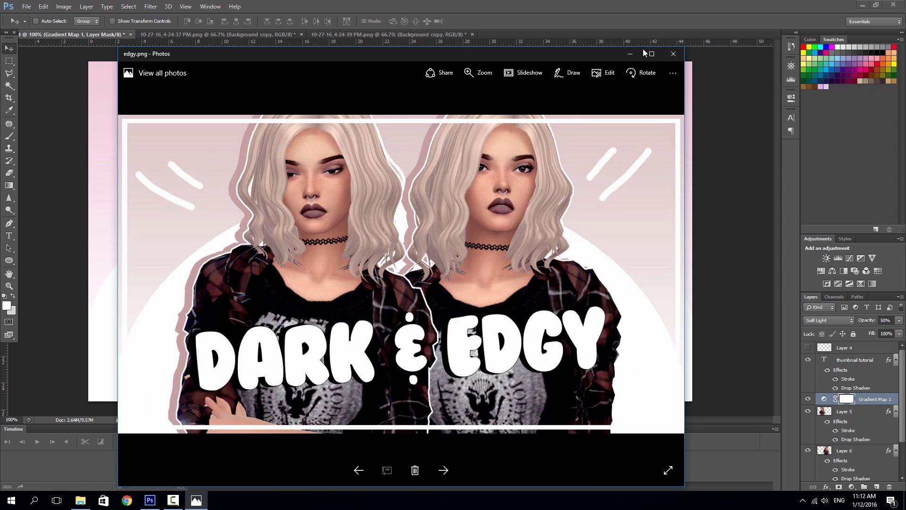
pyautogui.click(630, 54)
pyautogui.click(791, 65)
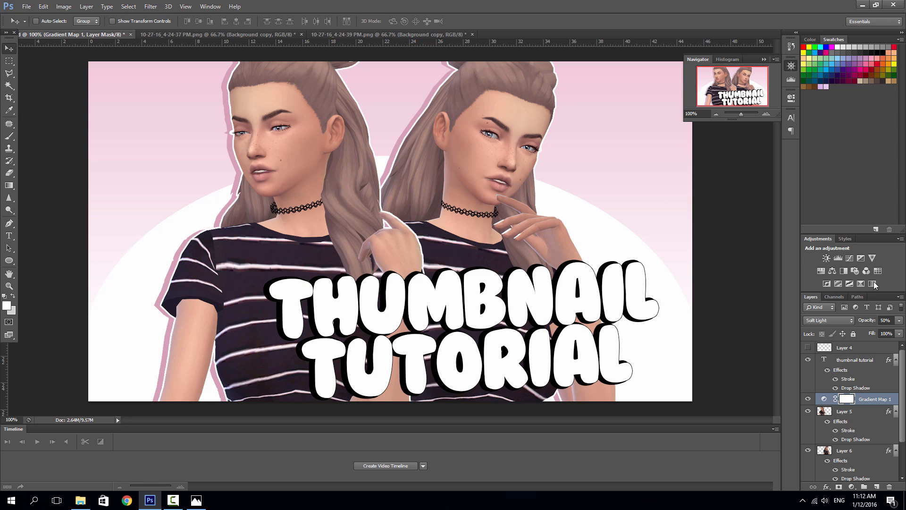
pyautogui.moveTo(864, 319); pyautogui.dragTo(862, 322)
# Try green and orange shades for the starting colour stop of the Gradient Map's gradient.
pyautogui.doubleClick(846, 399)
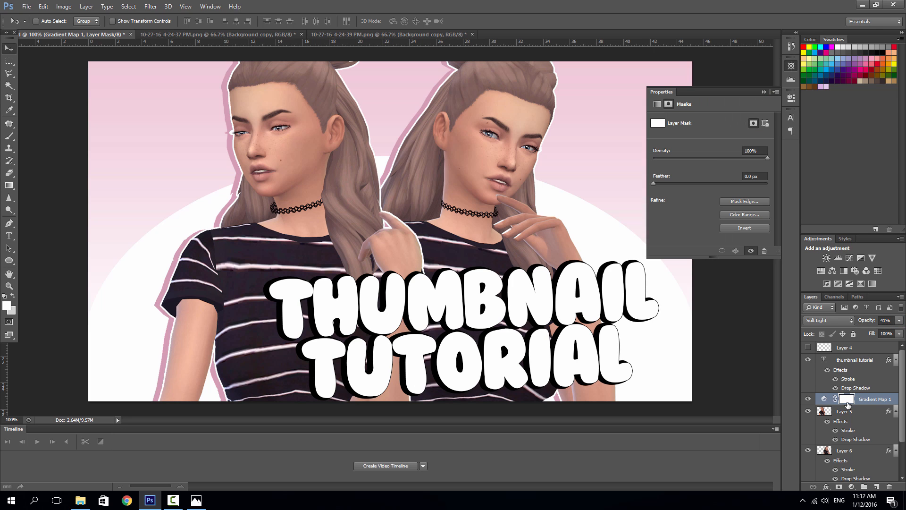
pyautogui.click(824, 399)
pyautogui.click(707, 123)
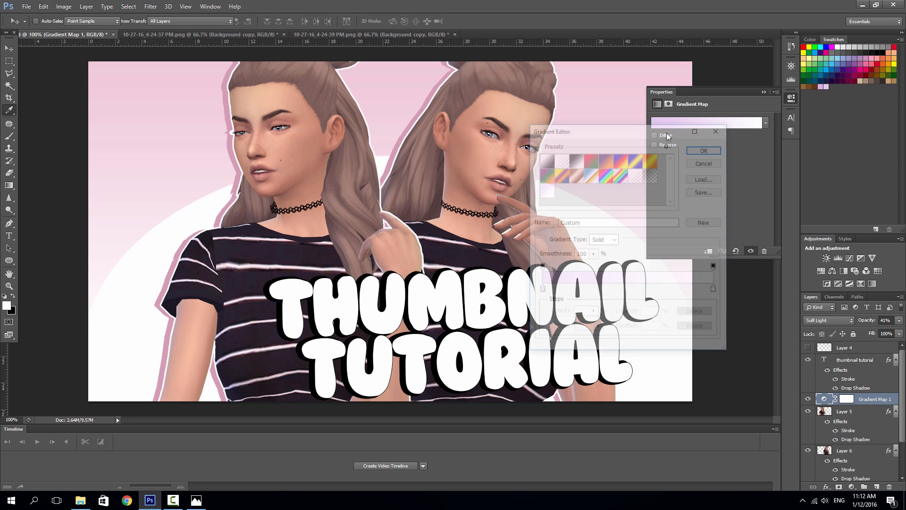
pyautogui.click(541, 290)
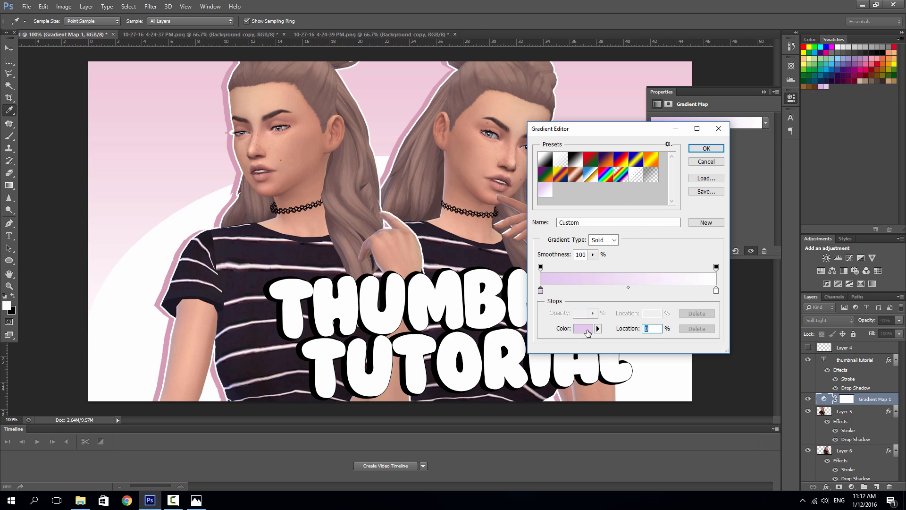
pyautogui.click(588, 333)
pyautogui.click(584, 255)
pyautogui.click(516, 193)
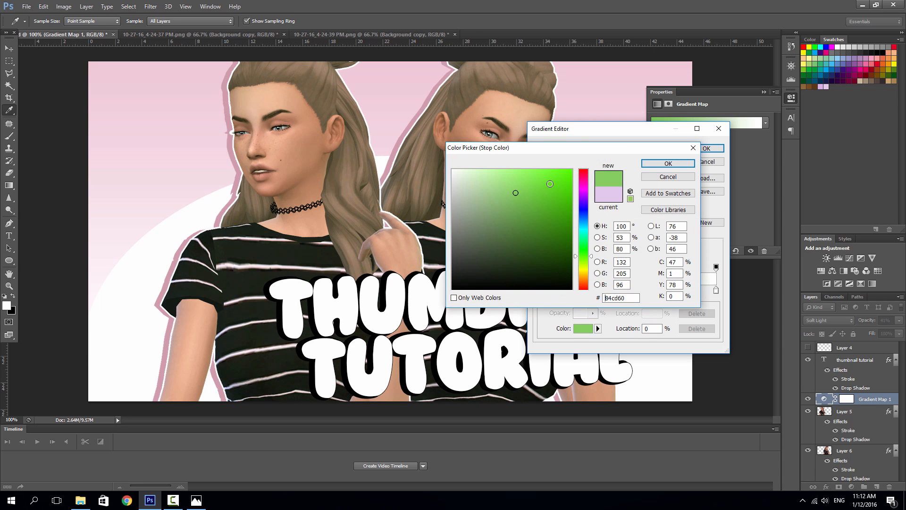
pyautogui.click(558, 194)
pyautogui.click(586, 280)
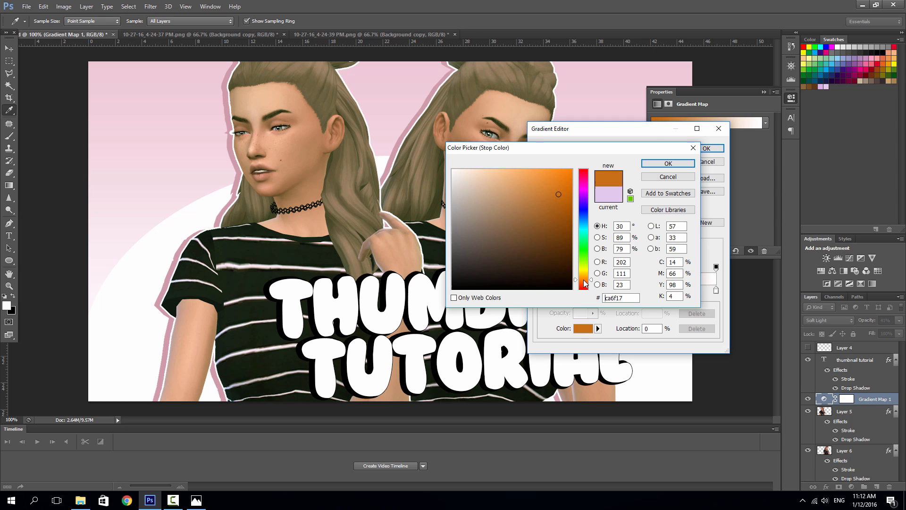
pyautogui.click(492, 182)
pyautogui.moveTo(489, 197); pyautogui.dragTo(481, 184)
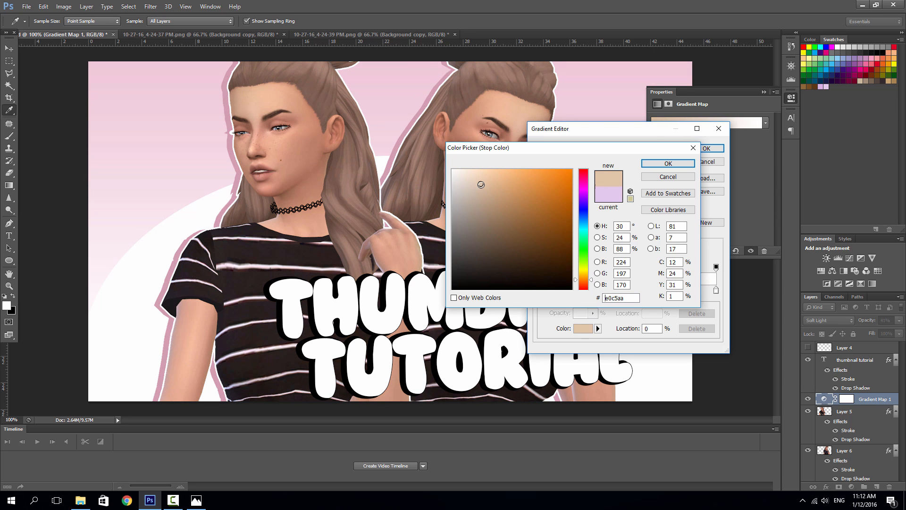
pyautogui.moveTo(481, 241); pyautogui.dragTo(479, 226)
pyautogui.click(510, 199)
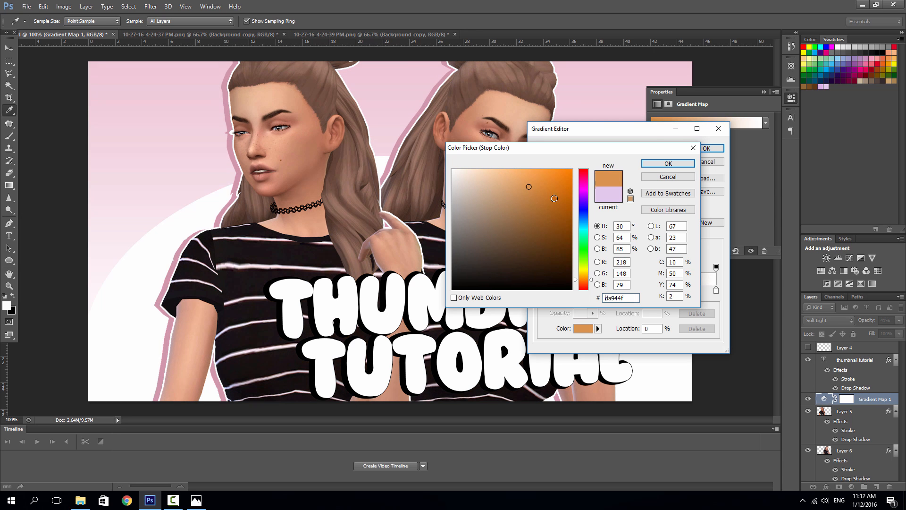
# Try pale mint green tones such as e5f9f1 for the gradient's starting stop and check them against the image.
pyautogui.click(584, 237)
pyautogui.click(489, 185)
pyautogui.moveTo(481, 187)
pyautogui.mouseDown()
pyautogui.moveTo(482, 213)
pyautogui.moveTo(461, 172)
pyautogui.mouseUp()
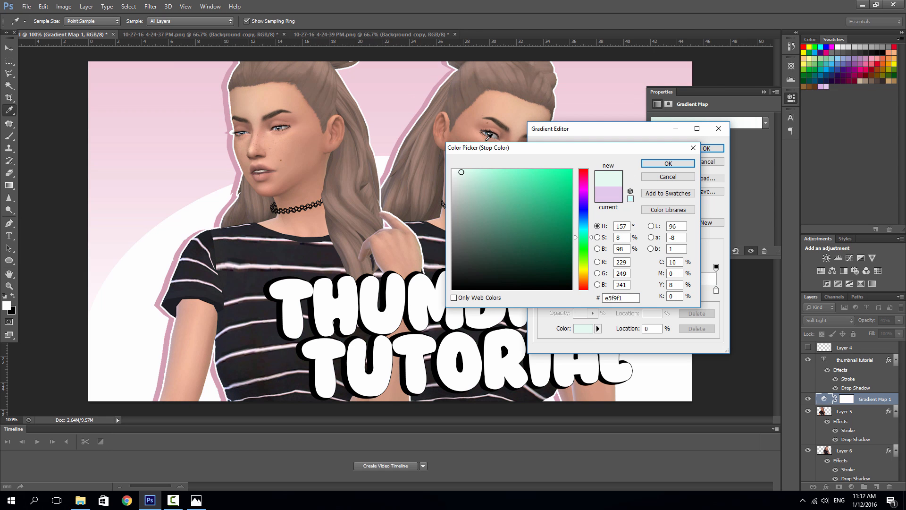
pyautogui.moveTo(608, 152); pyautogui.dragTo(686, 179)
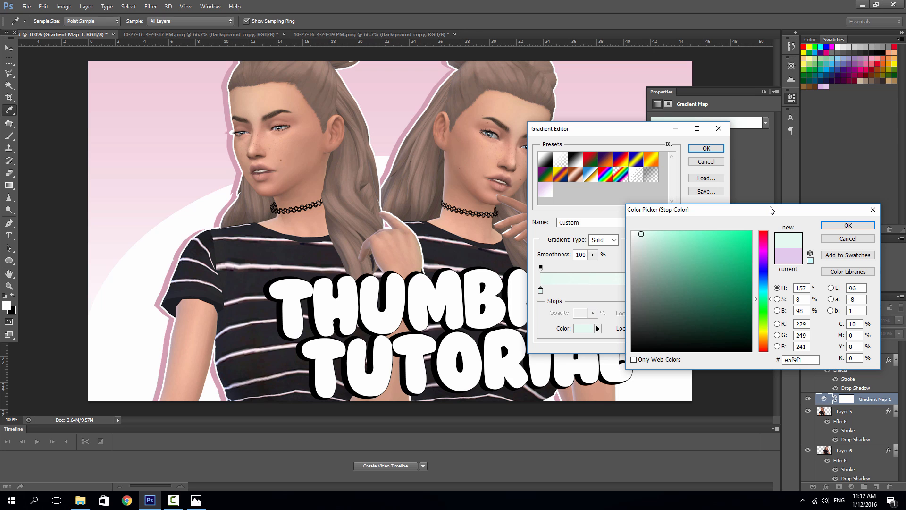
pyautogui.moveTo(773, 210); pyautogui.dragTo(422, 159)
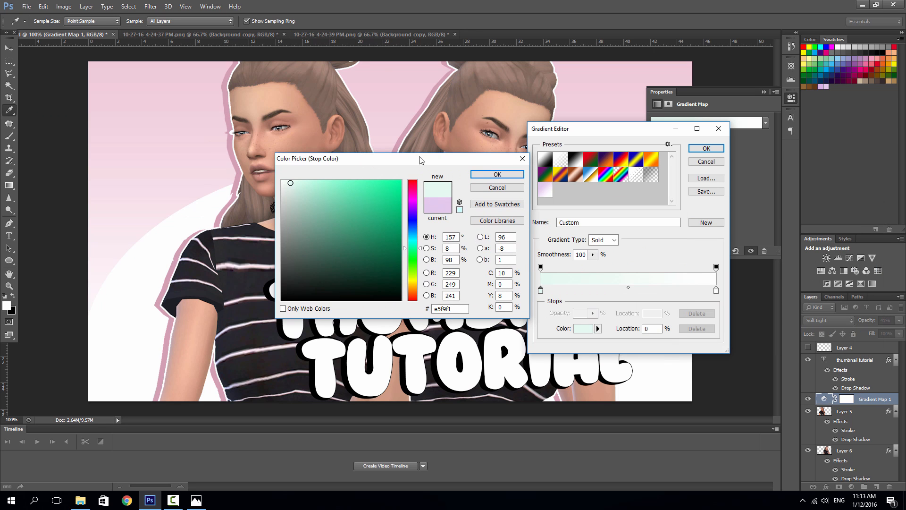
pyautogui.moveTo(325, 182); pyautogui.dragTo(300, 185)
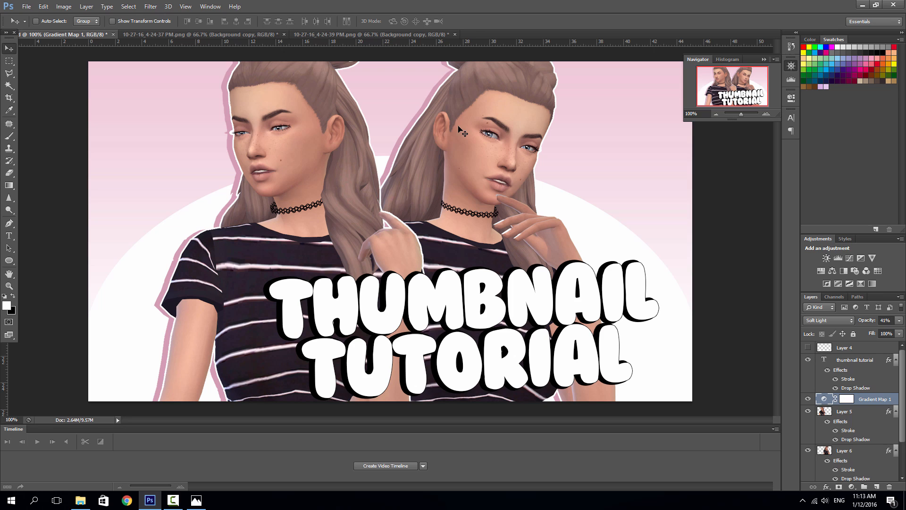
# Add a Selective Color adjustment layer above the Gradient Map and set Black to +32% for the Blacks.
pyautogui.click(852, 487)
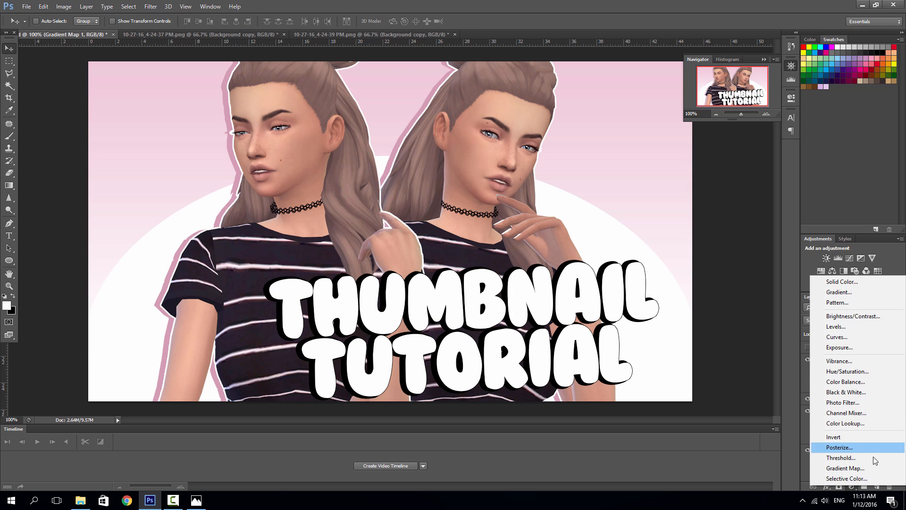
pyautogui.click(855, 478)
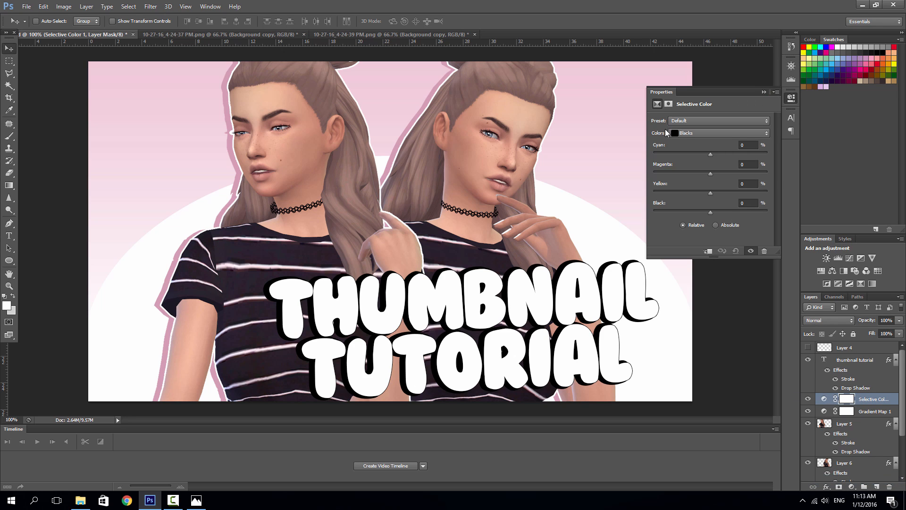
pyautogui.click(684, 133)
pyautogui.click(684, 140)
pyautogui.click(677, 134)
pyautogui.click(688, 204)
pyautogui.moveTo(711, 213); pyautogui.dragTo(728, 222)
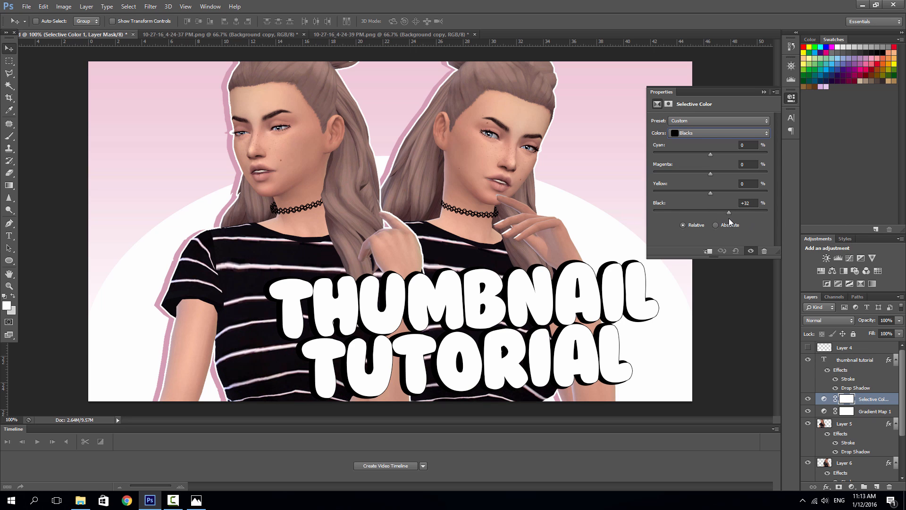
pyautogui.click(791, 65)
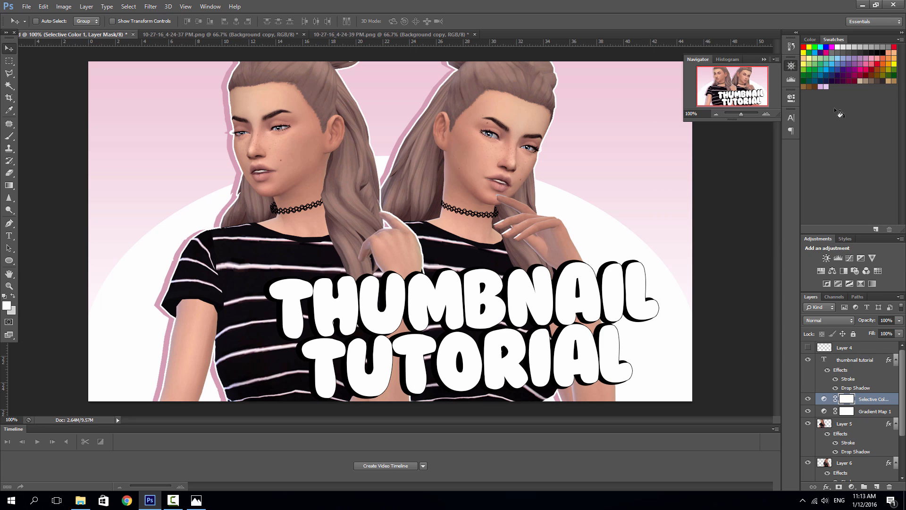
# Add a Levels adjustment layer with the shadow input at 23 and the midtones at 1.18.
pyautogui.click(852, 487)
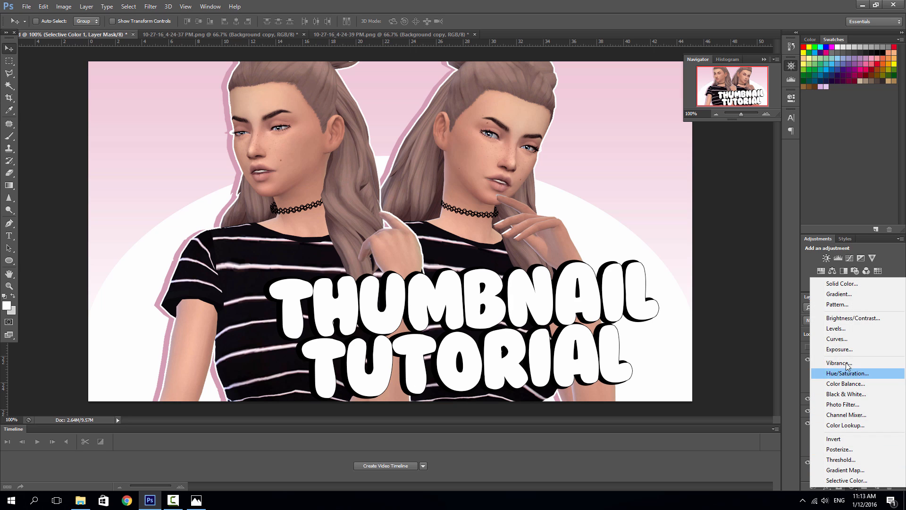
pyautogui.click(836, 328)
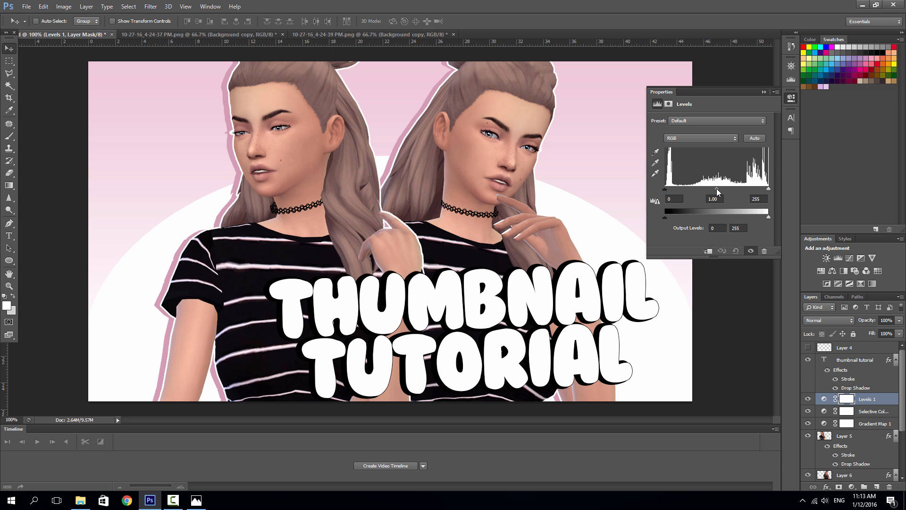
pyautogui.moveTo(717, 188); pyautogui.dragTo(675, 191)
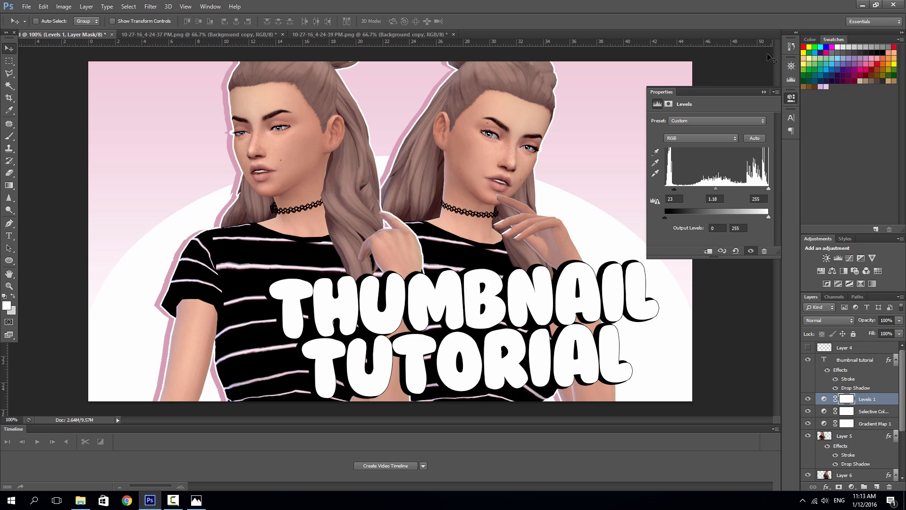
pyautogui.click(791, 66)
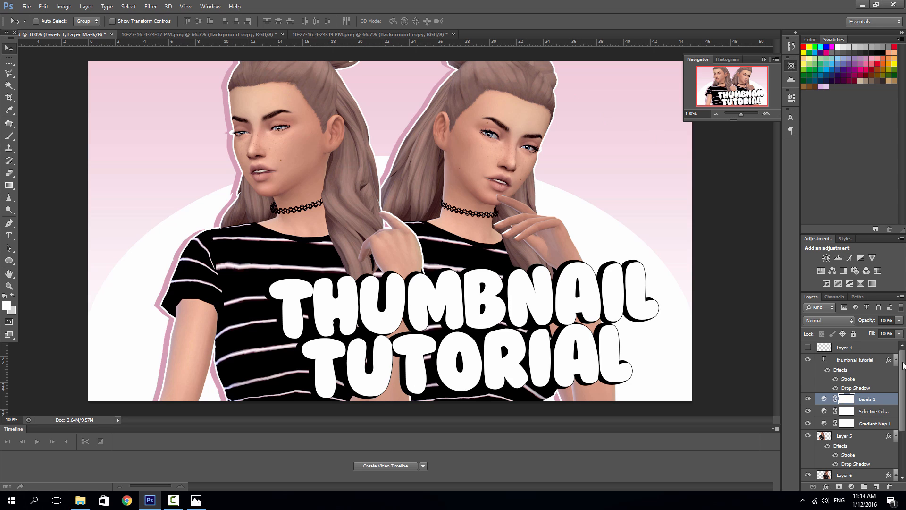
# Show the white frame on Layer 4 and move the title text about 0.85 cm right and 0.74 cm up.
pyautogui.scroll(-3, 873, 352)
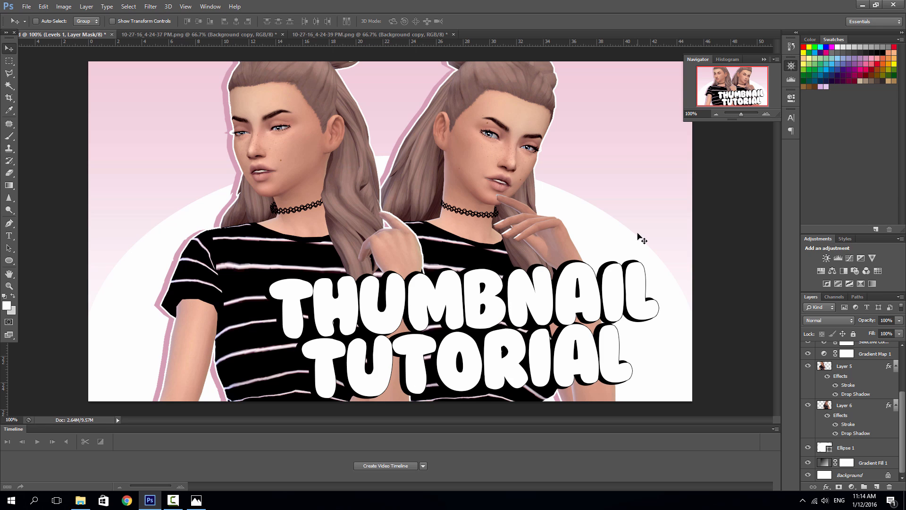
pyautogui.scroll(3, 849, 378)
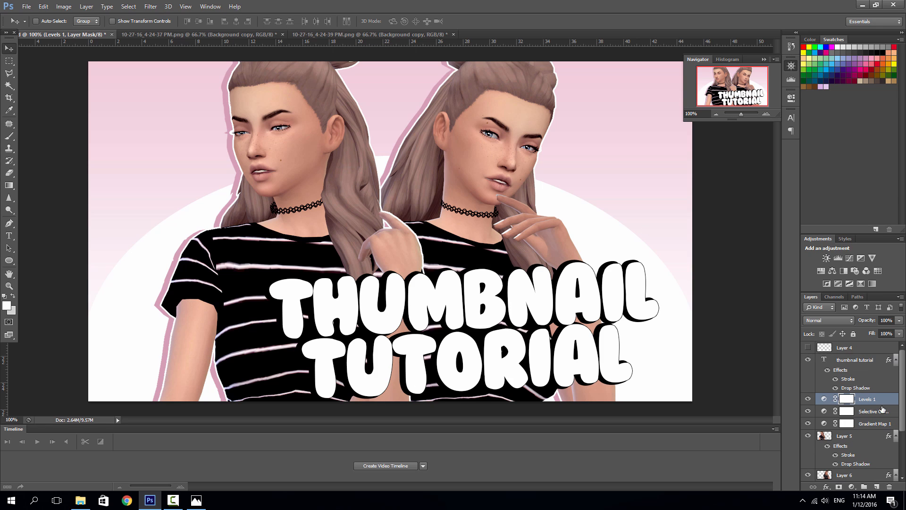
pyautogui.click(809, 348)
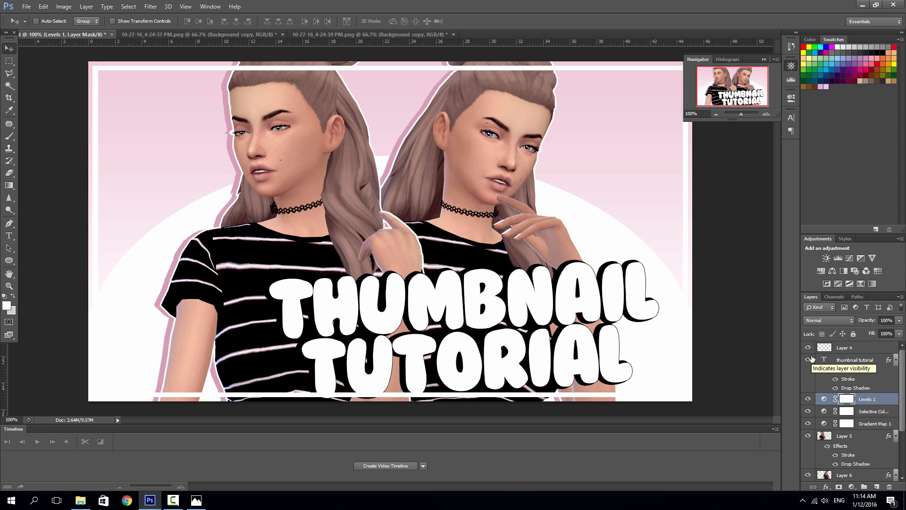
pyautogui.click(855, 360)
pyautogui.moveTo(598, 324); pyautogui.dragTo(610, 311)
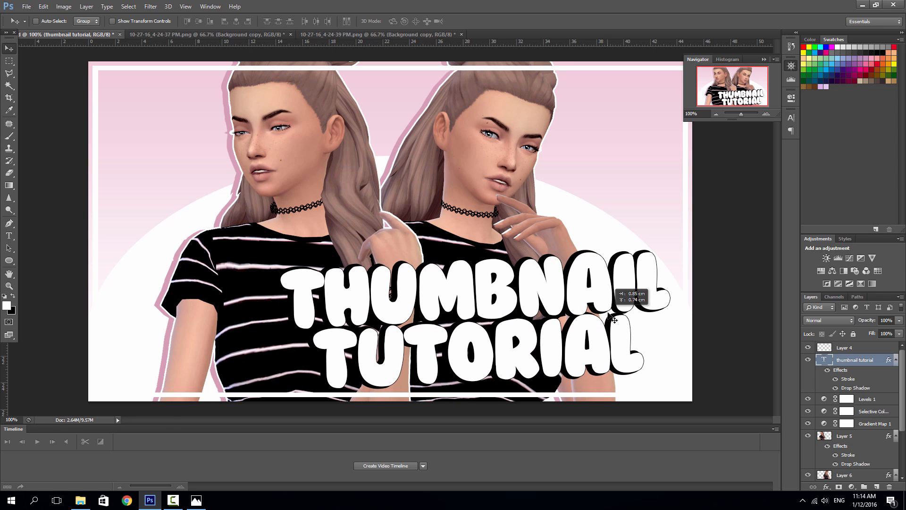
# Switch to Photos and examine the white accent strokes beside the figures in the edgy.png reference.
pyautogui.click(196, 501)
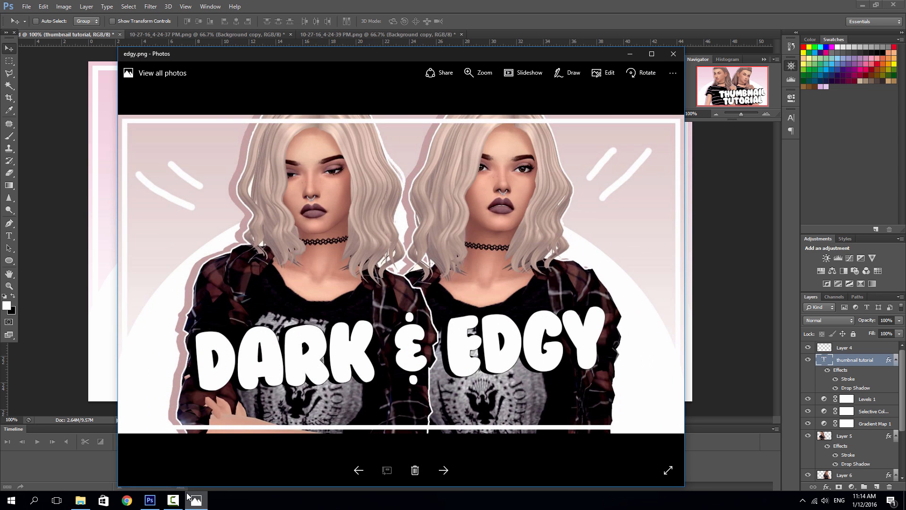
pyautogui.click(200, 500)
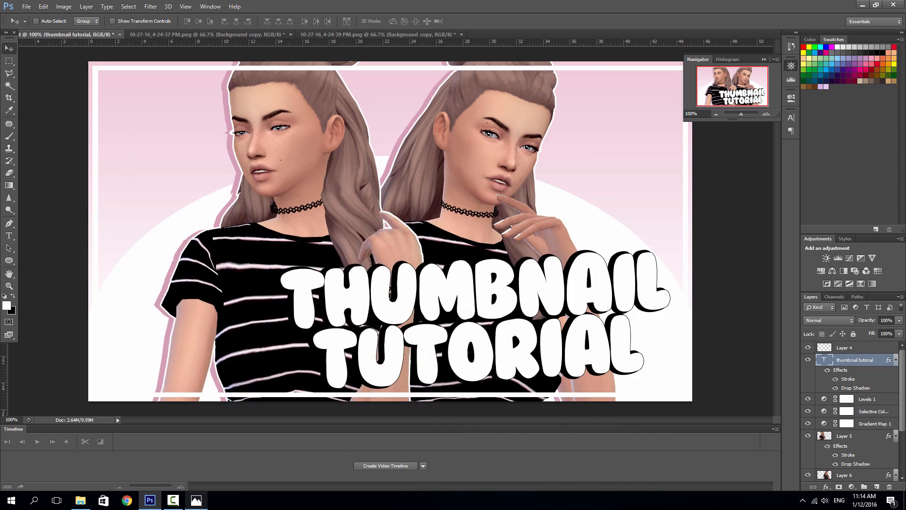
pyautogui.click(201, 499)
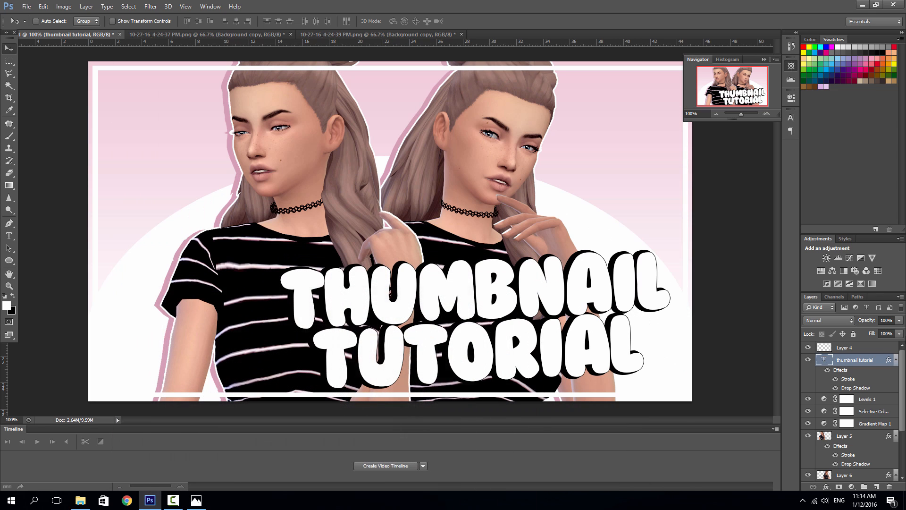
pyautogui.click(198, 499)
# On a new layer above the title text, paint two white diagonal accent strokes beside the left figure's head with a hard 15 px brush.
pyautogui.click(878, 487)
pyautogui.click(9, 136)
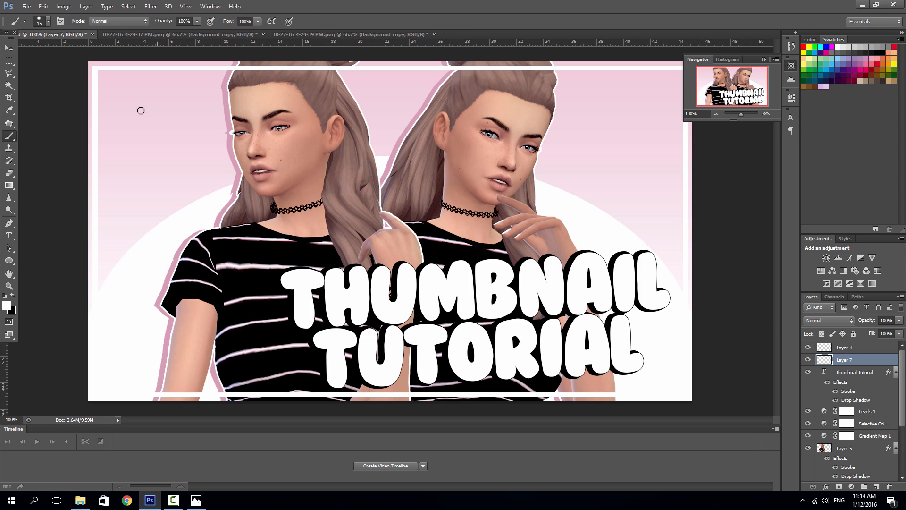
pyautogui.click(48, 21)
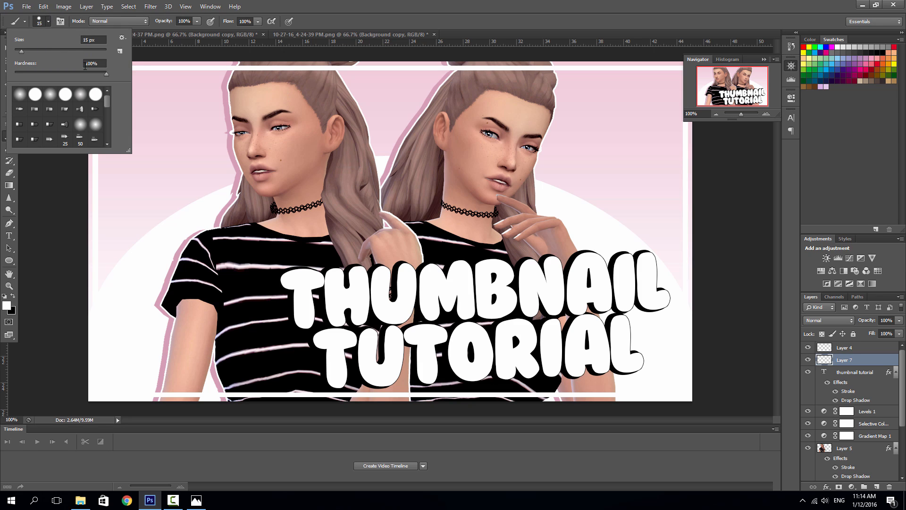
pyautogui.click(68, 170)
pyautogui.moveTo(132, 98); pyautogui.dragTo(170, 123)
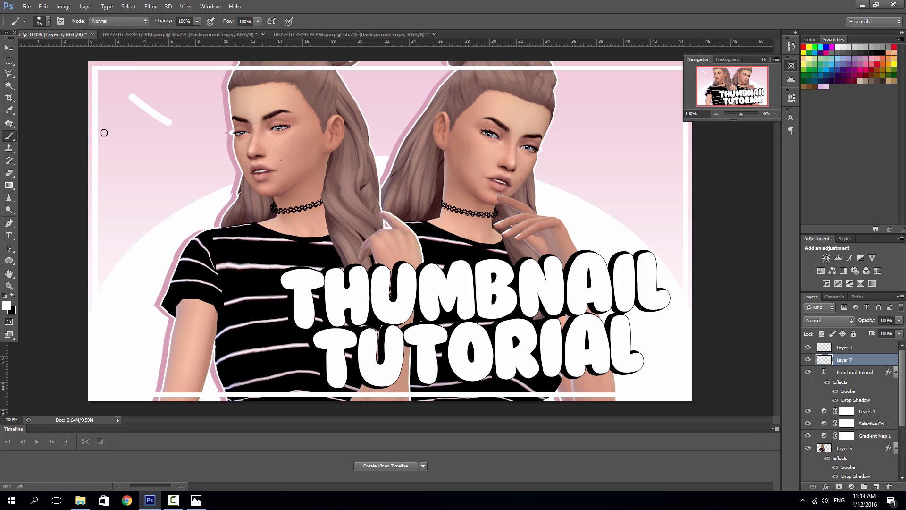
pyautogui.moveTo(113, 133); pyautogui.dragTo(200, 167)
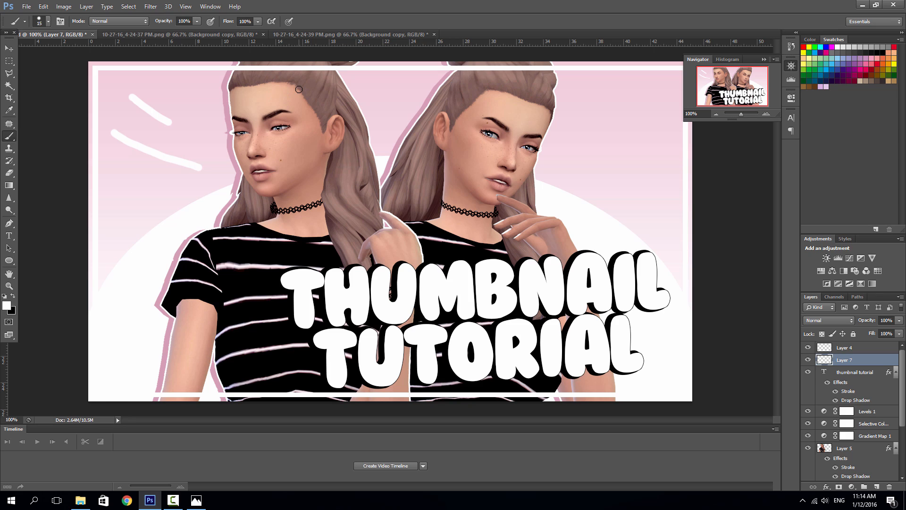
pyautogui.hotkey('ctrl', 'z')
pyautogui.click(119, 133)
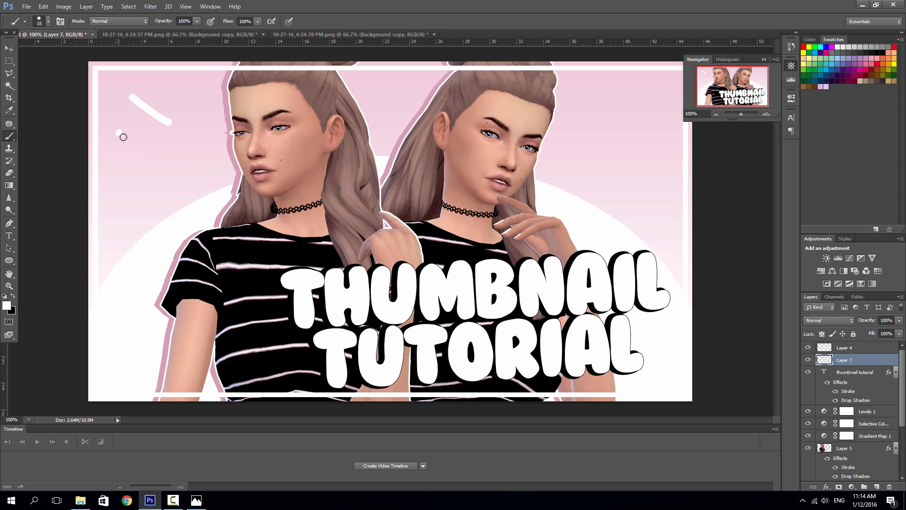
pyautogui.moveTo(123, 137); pyautogui.dragTo(174, 170)
pyautogui.hotkey('ctrl', 'z')
pyautogui.moveTo(118, 132); pyautogui.dragTo(188, 174)
# Paint two white diagonal accent strokes, one short and one longer, beside the right figure's head.
pyautogui.moveTo(573, 137); pyautogui.dragTo(617, 114)
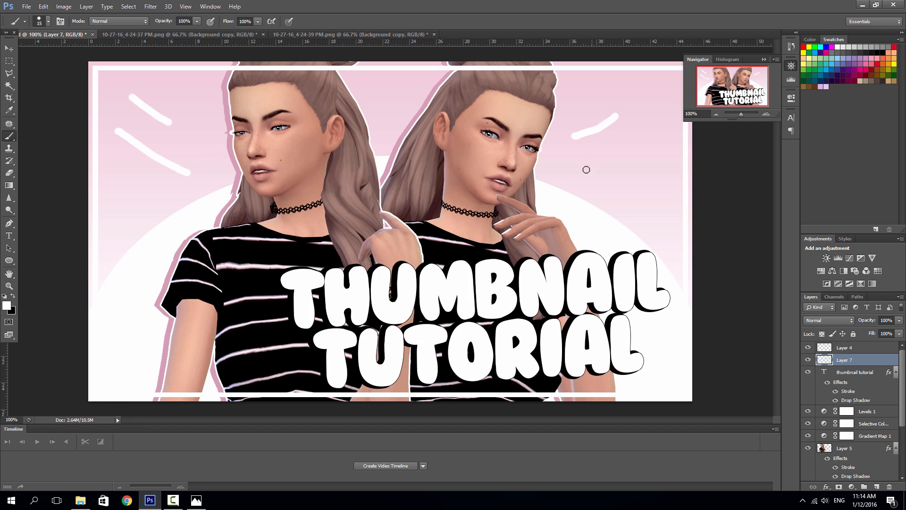
pyautogui.hotkey('ctrl', 'z')
pyautogui.moveTo(581, 138); pyautogui.dragTo(616, 110)
pyautogui.click(599, 174)
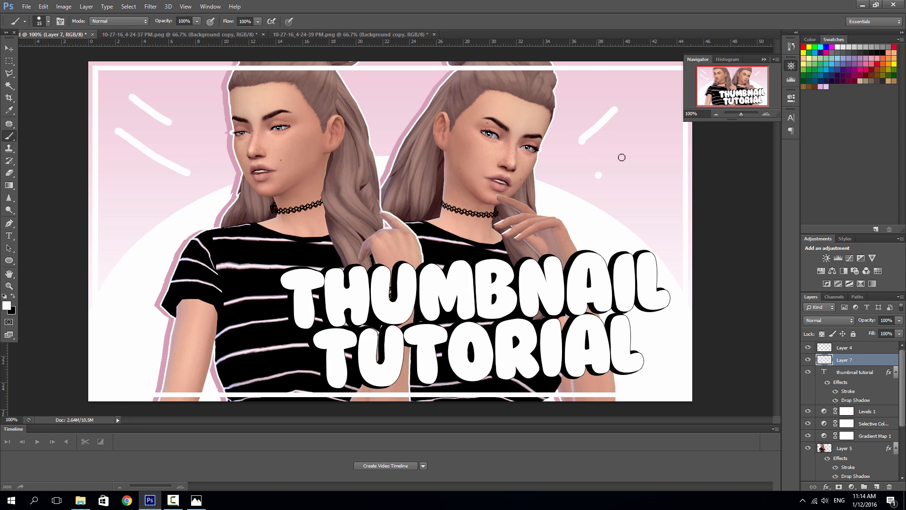
pyautogui.moveTo(599, 175); pyautogui.dragTo(667, 102)
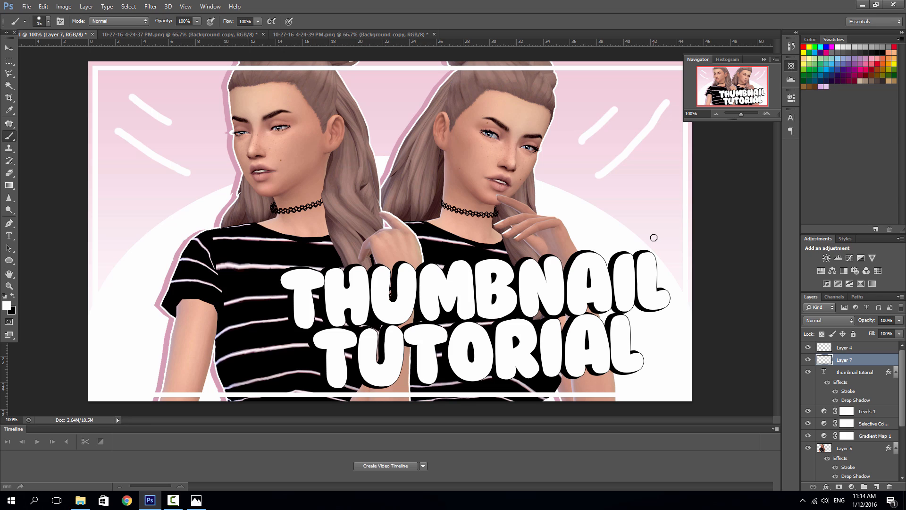